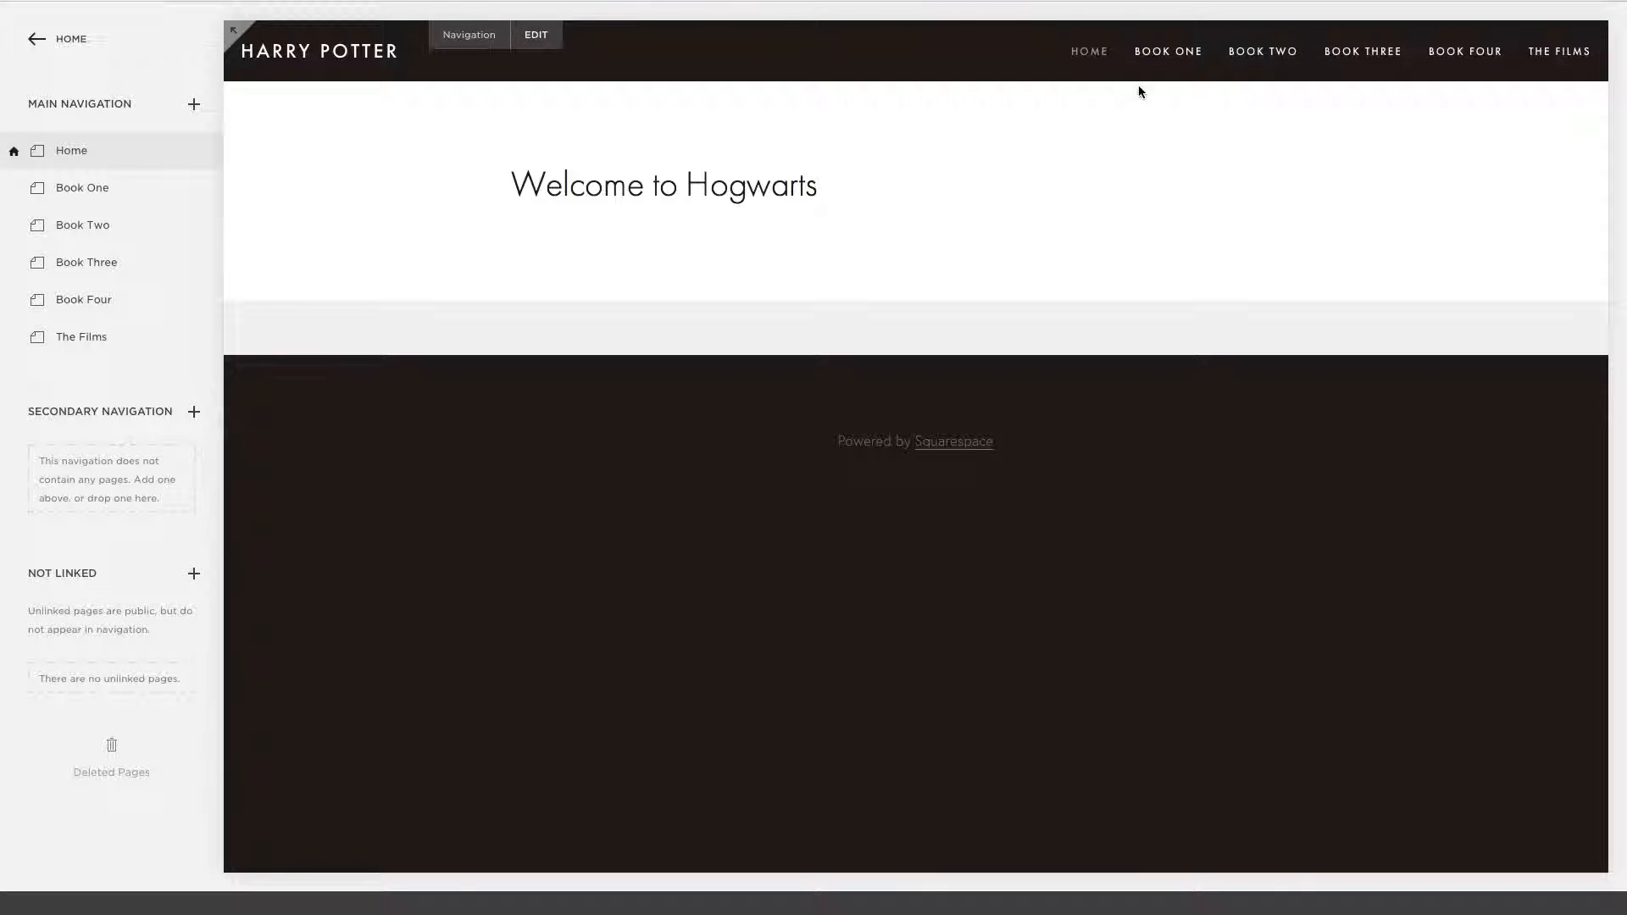
Open the Book One page's content for editing and add a text block below the page heading.
left_click(1178, 54)
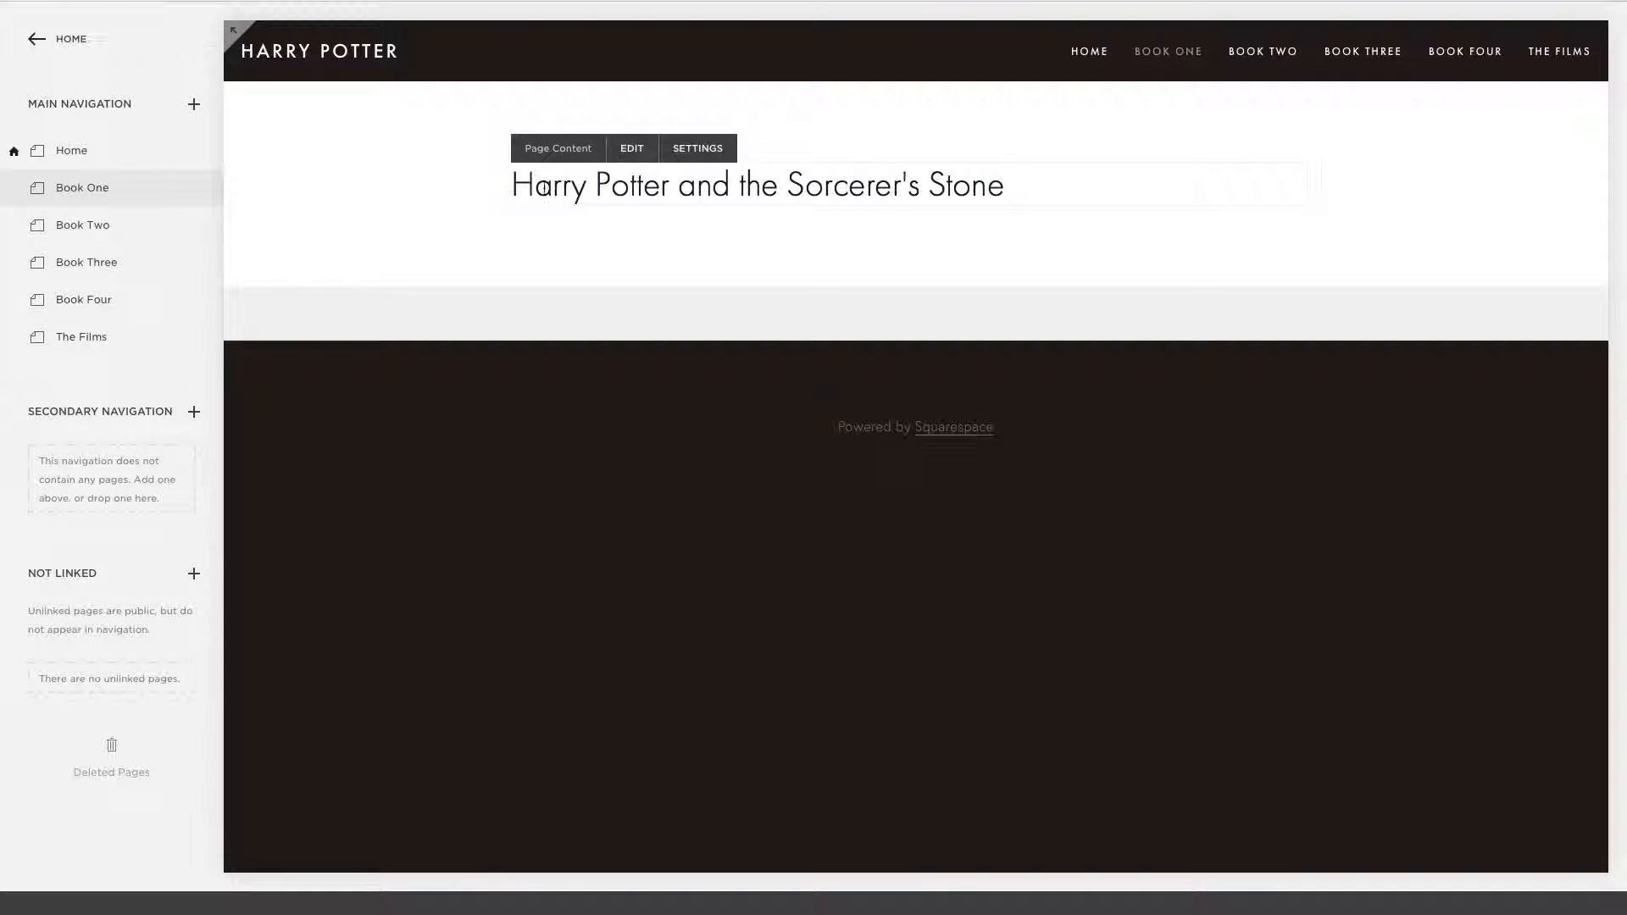
left_click(632, 150)
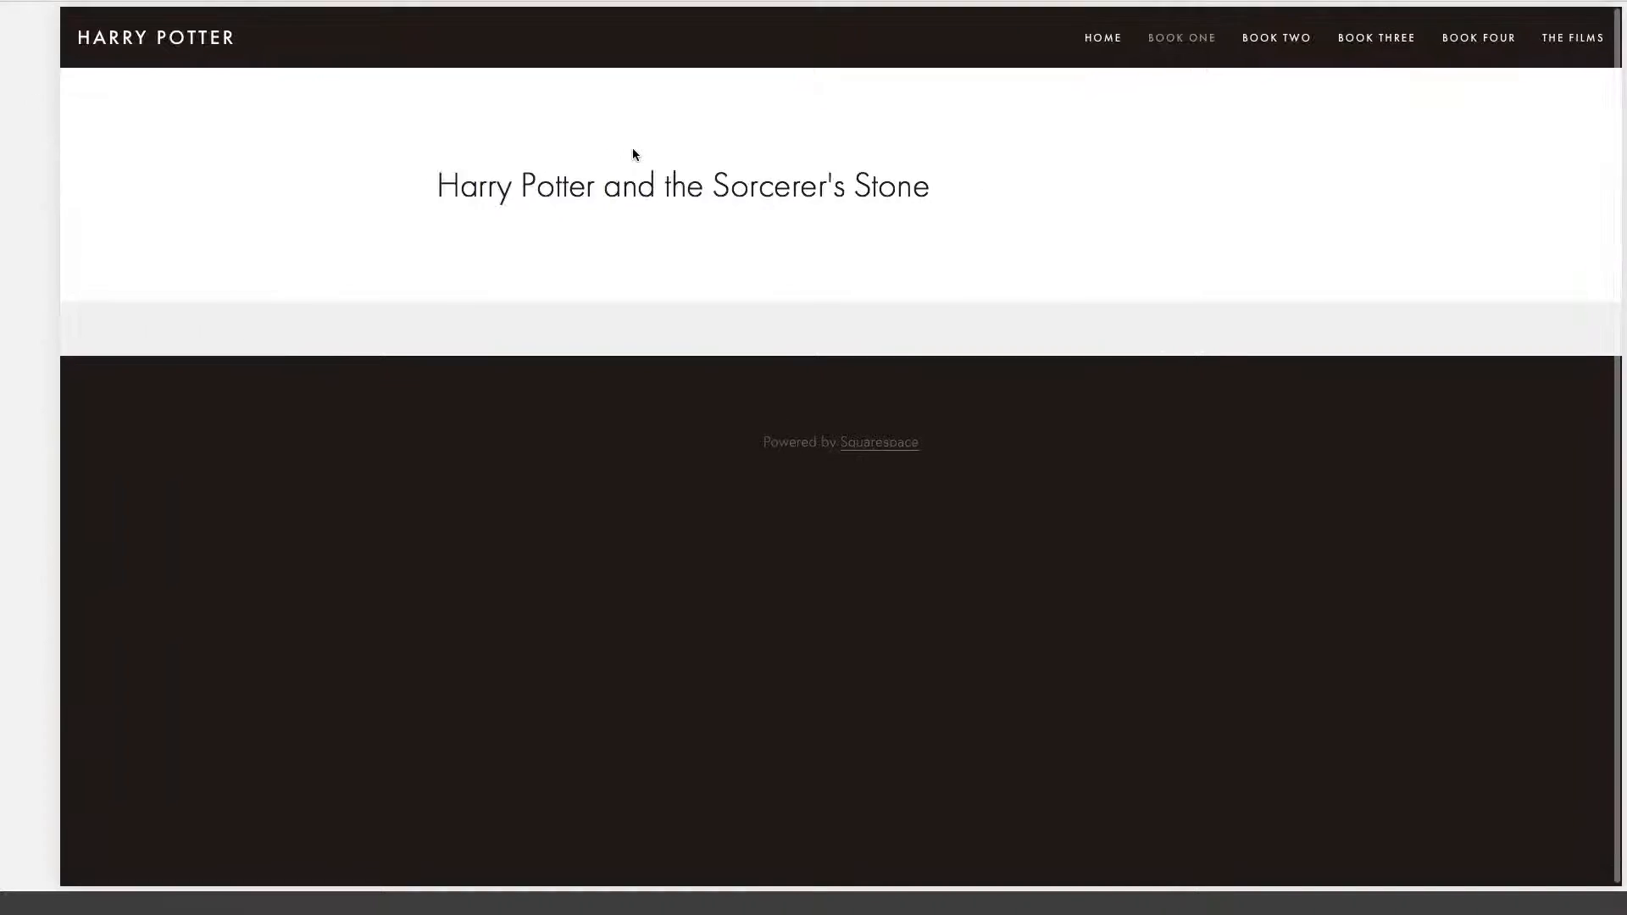
mouse_move(455, 227)
mouse_move(395, 217)
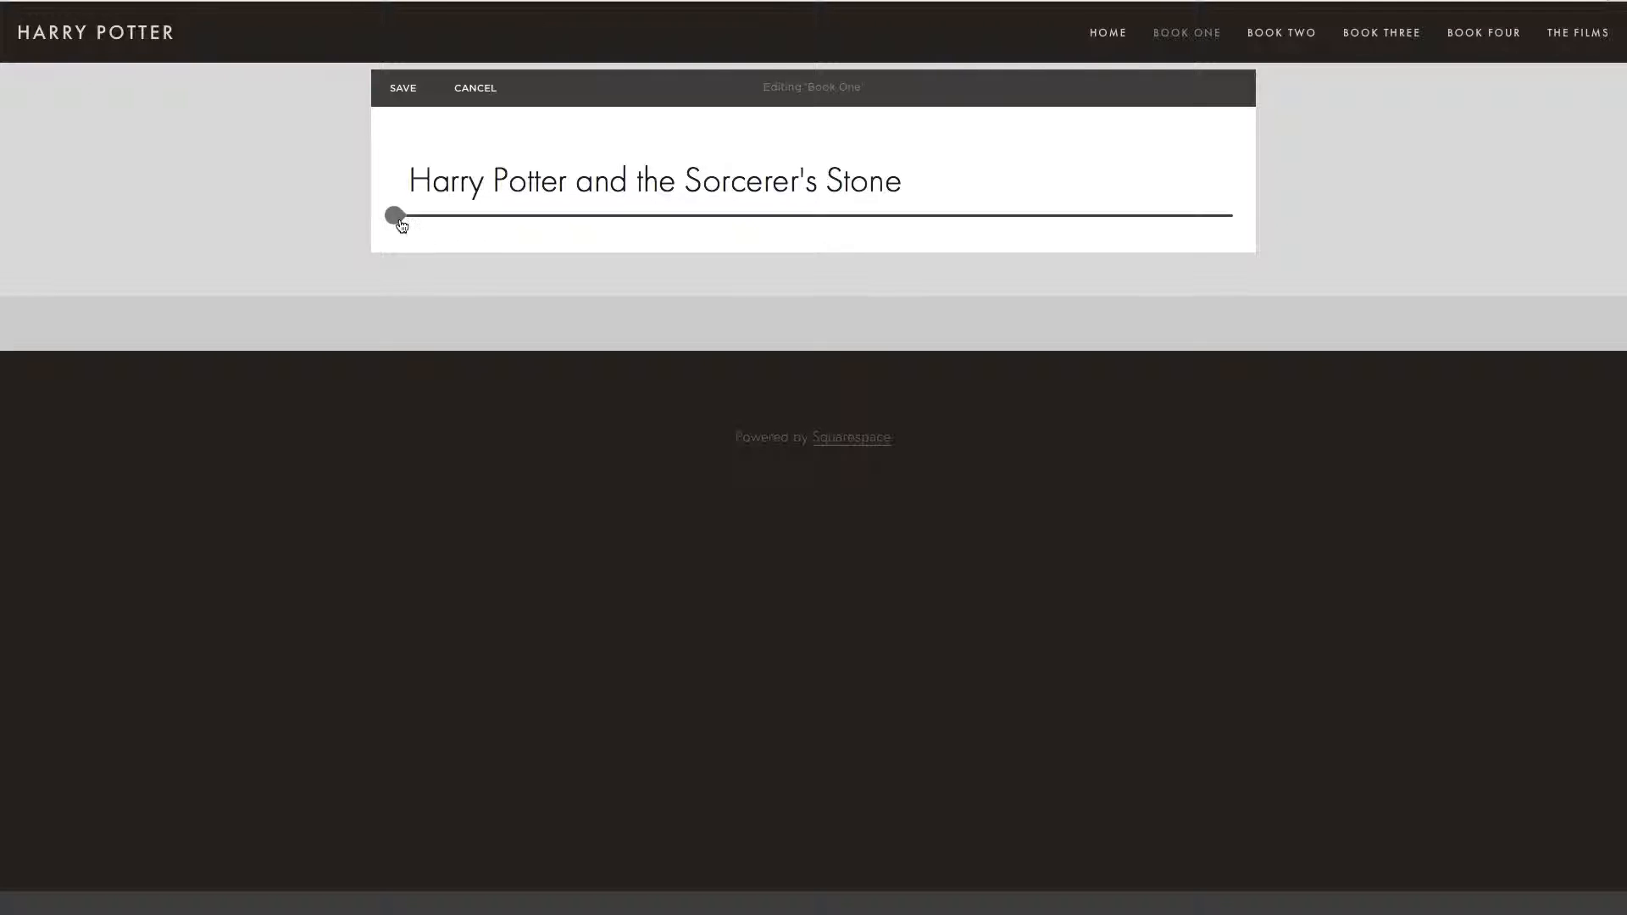
left_click(395, 217)
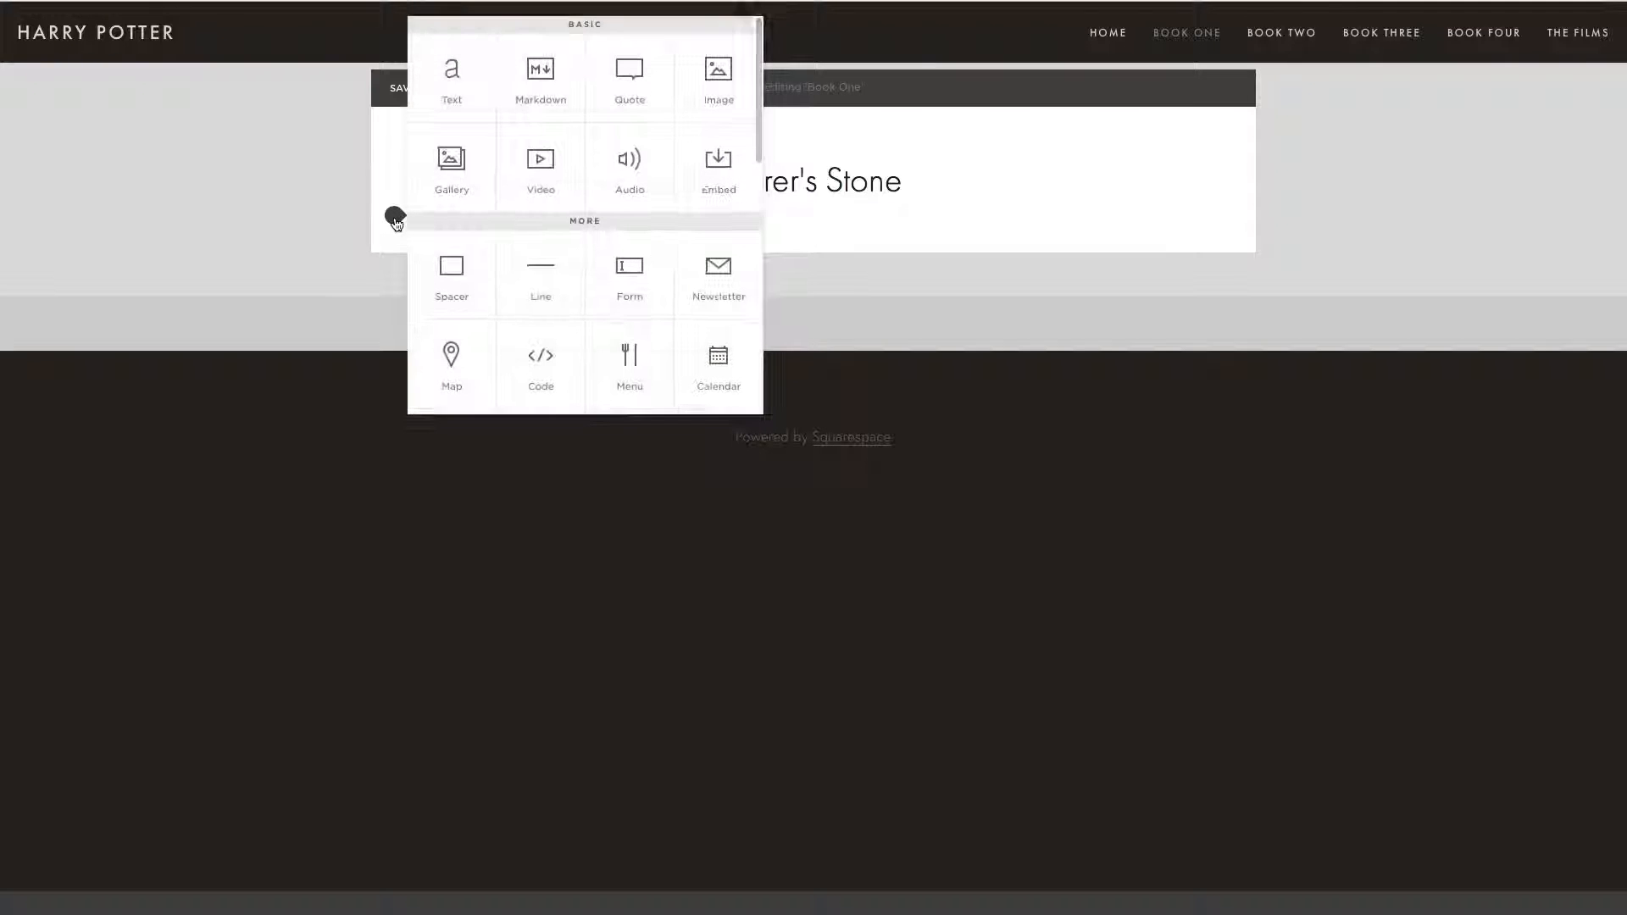
left_click(454, 92)
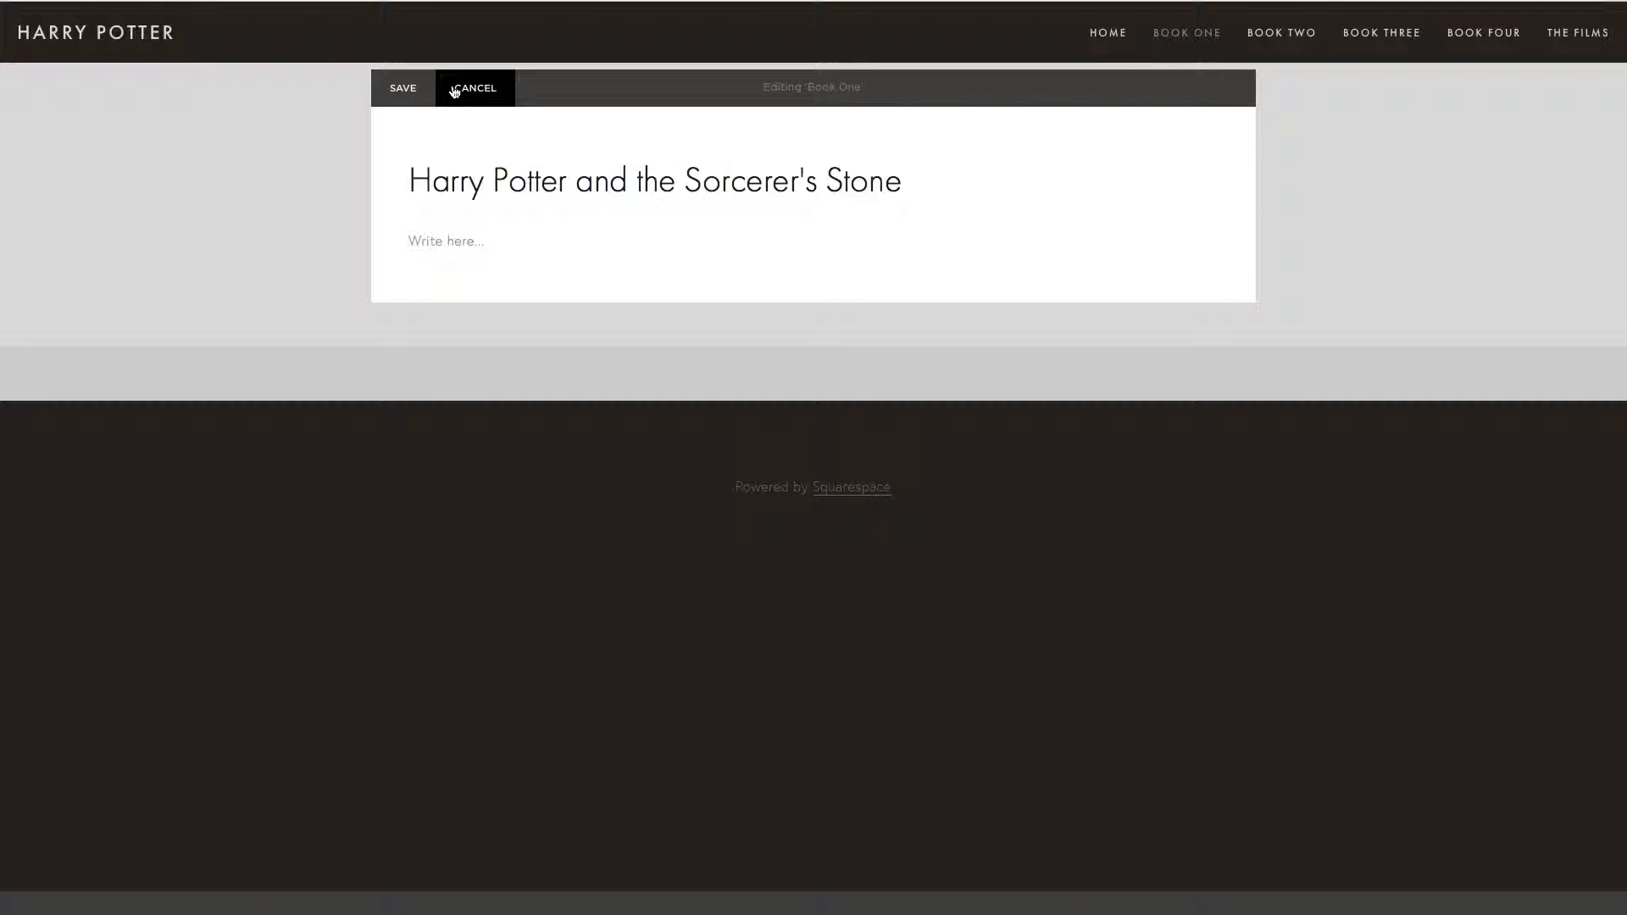
left_click(467, 247)
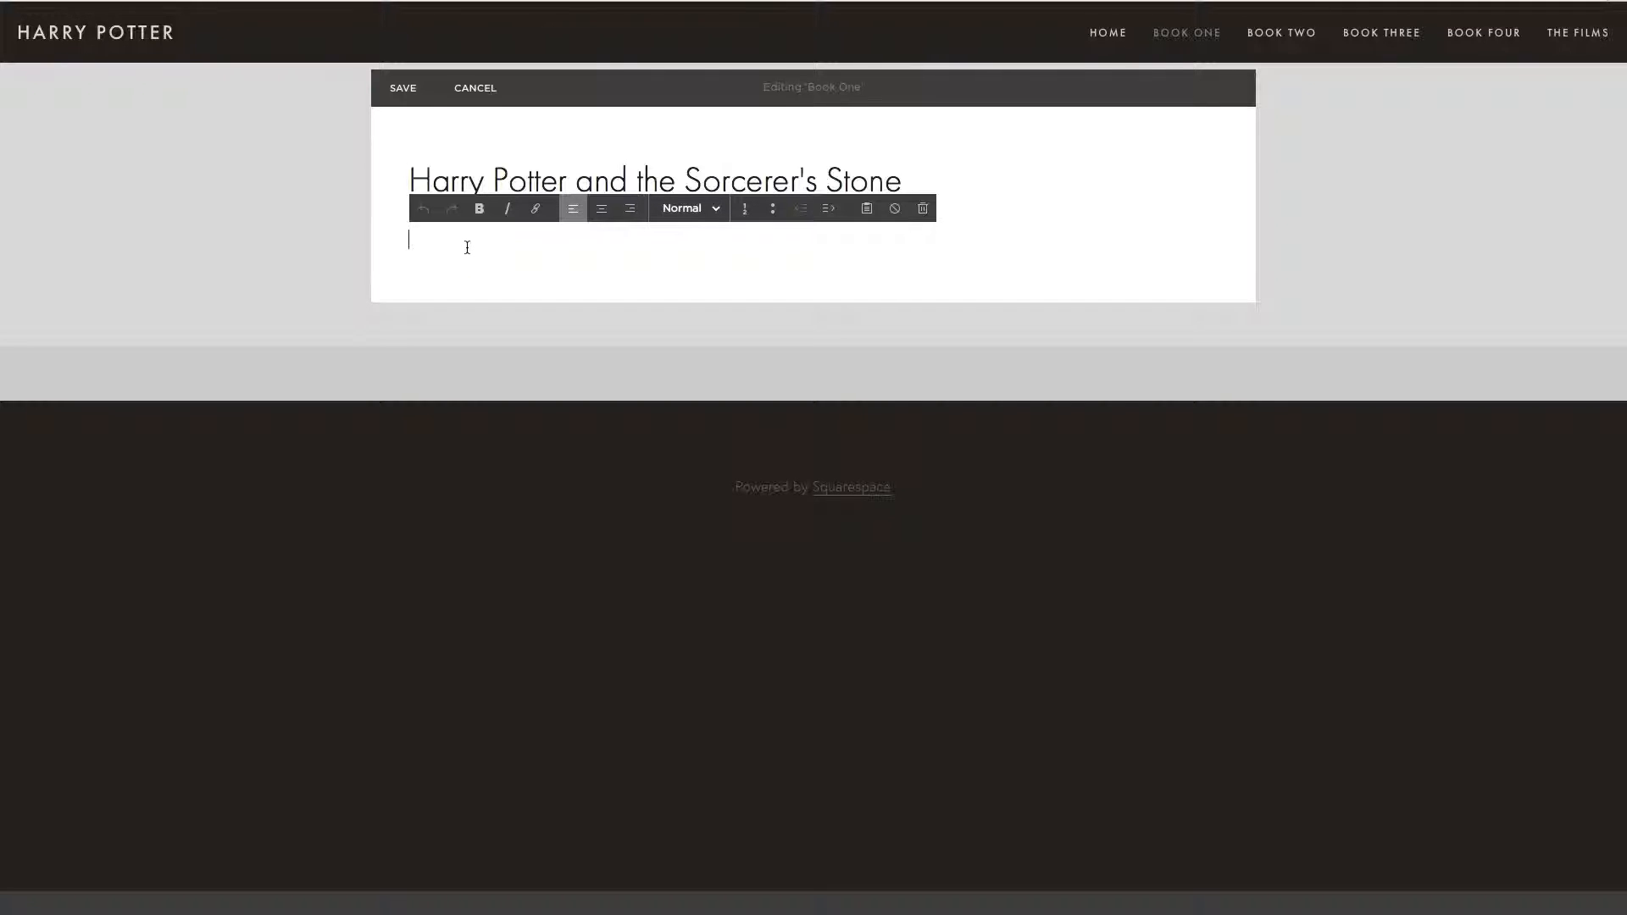
Copy the three-paragraph story excerpt from the text editor notes and insert it into the new text block as plain text.
key("ctrl+Right")
left_click_drag(327, 269, 37, 203)
key("ctrl+c")
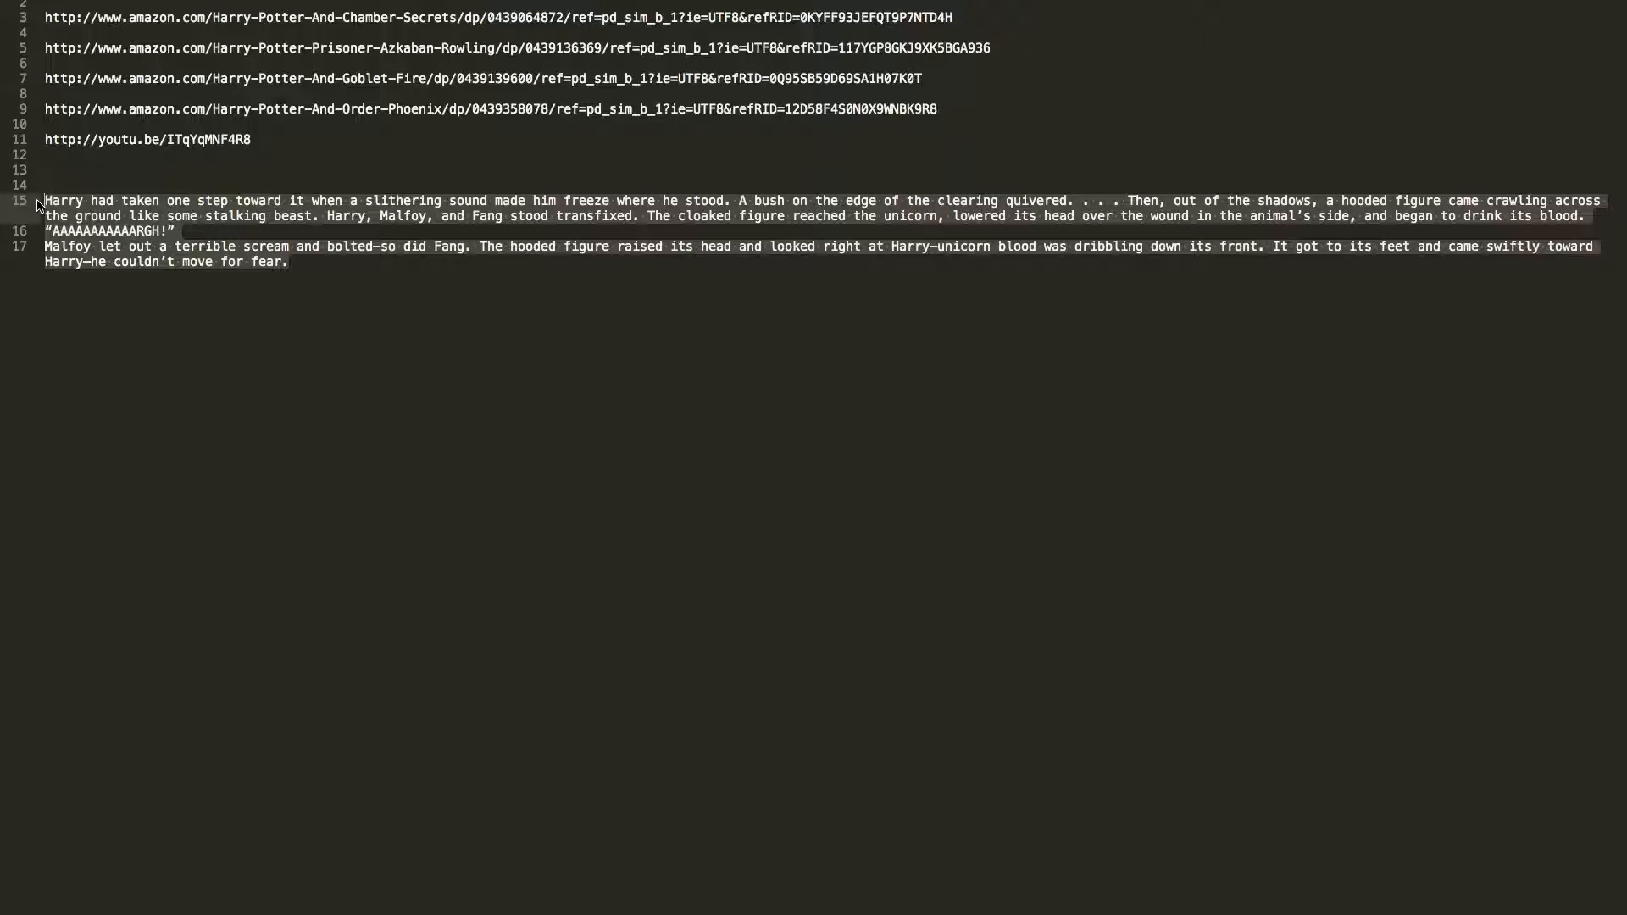
key("ctrl+Left")
left_click(465, 244)
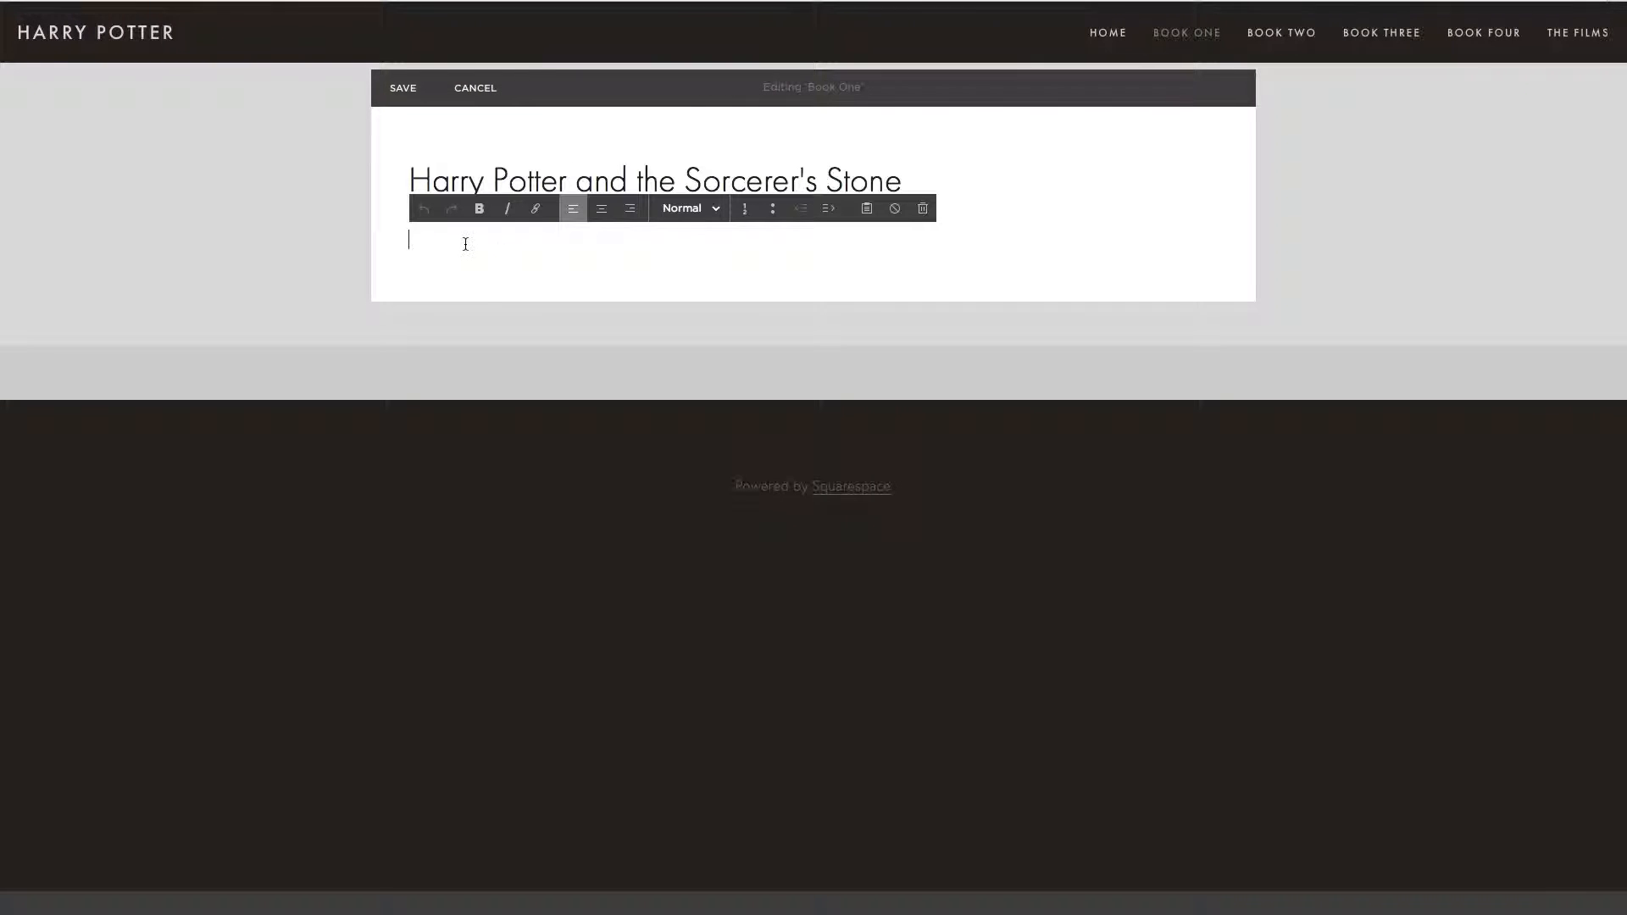
left_click(867, 210)
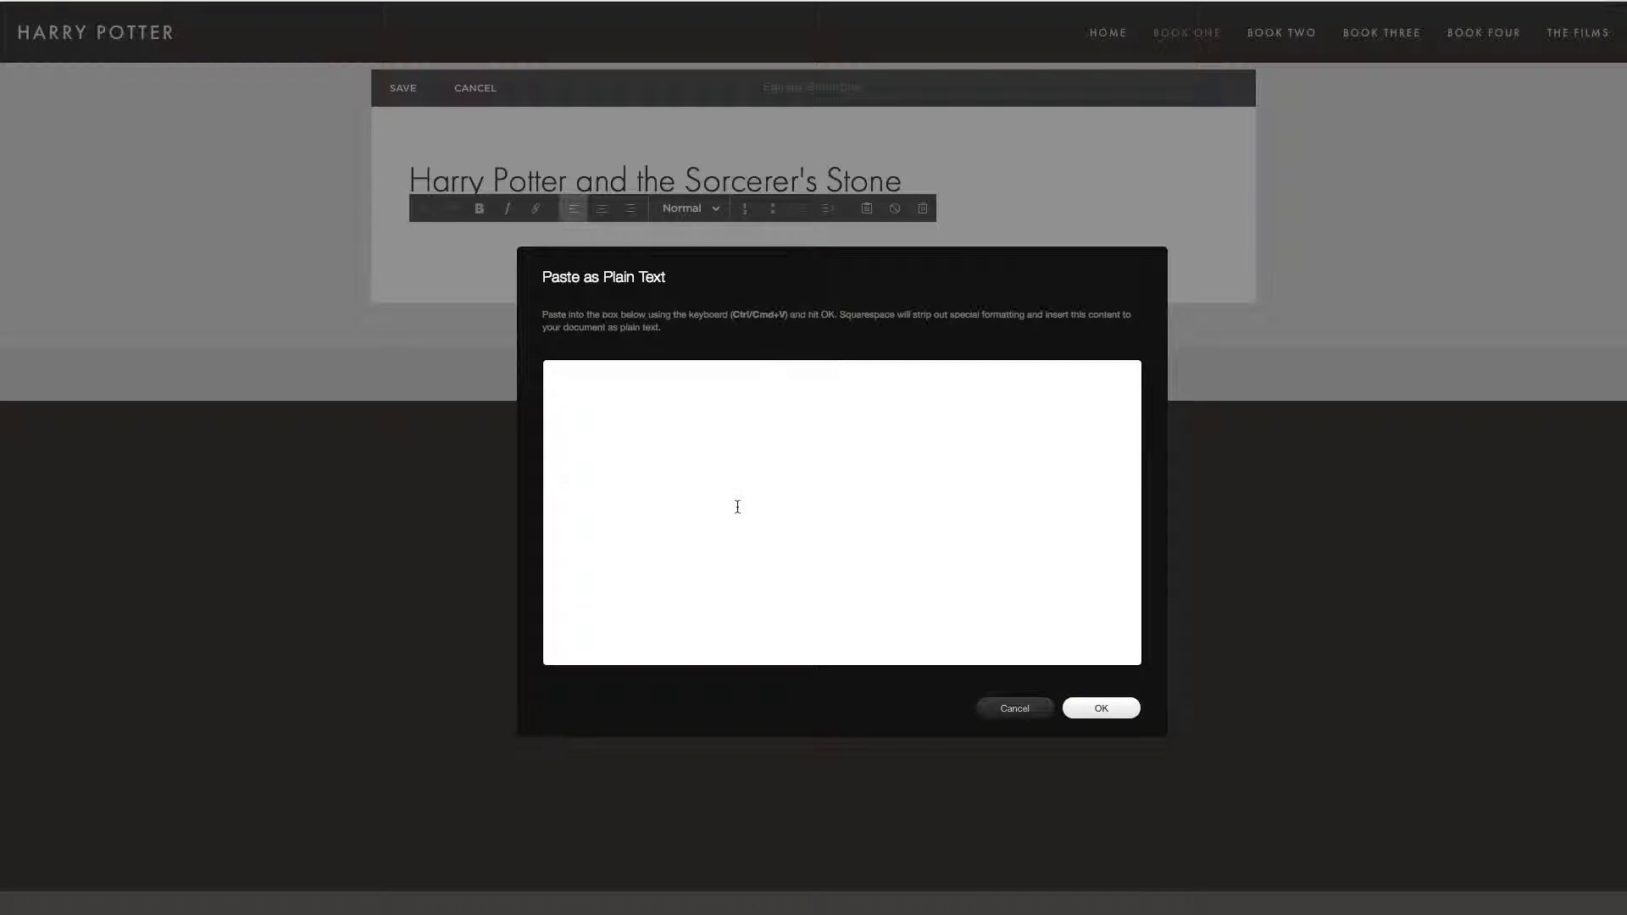
key("ctrl+v")
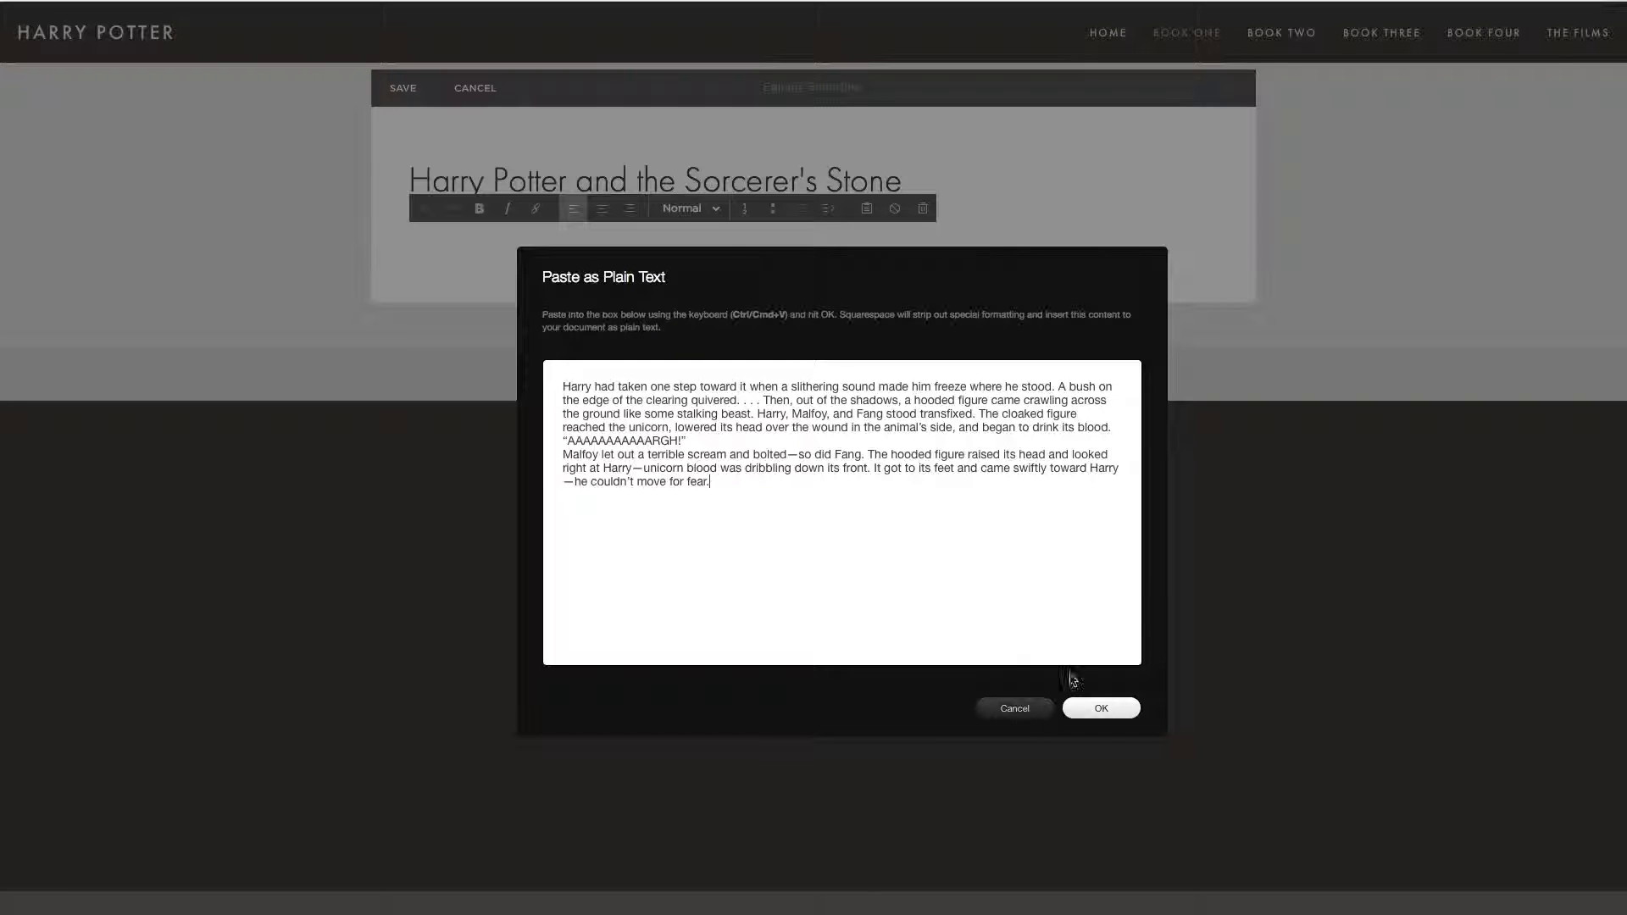
left_click(1104, 712)
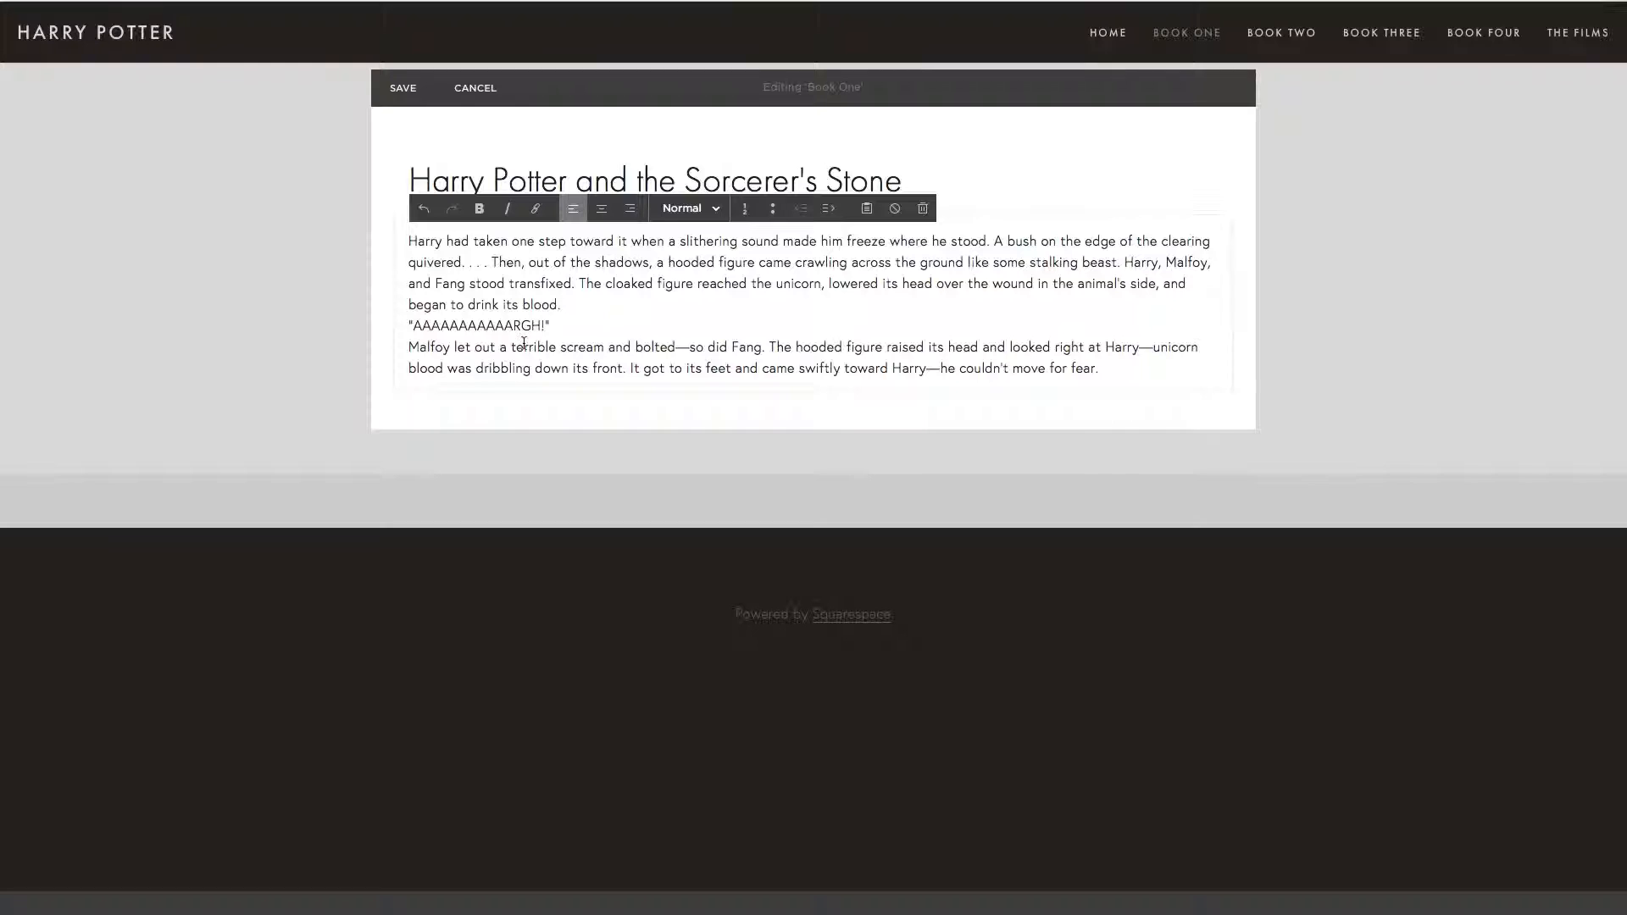
Add the line "Excerpt from Book One" above the pasted excerpt and save the page.
left_click(411, 244)
key("Return")
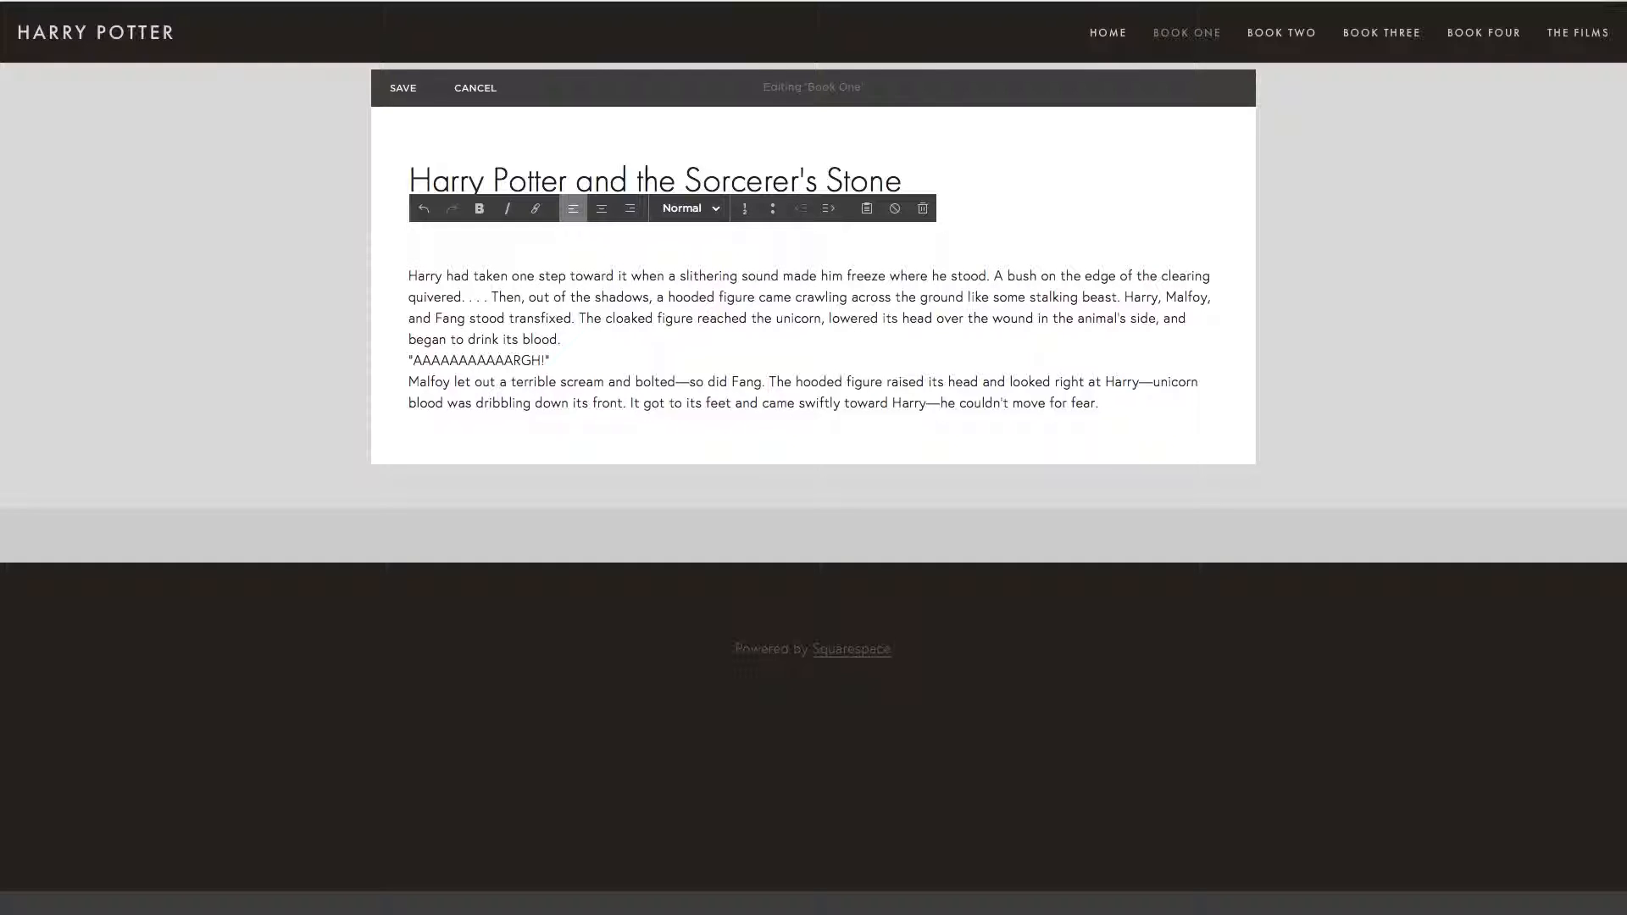
type("Excerpt from Book One")
left_click(405, 89)
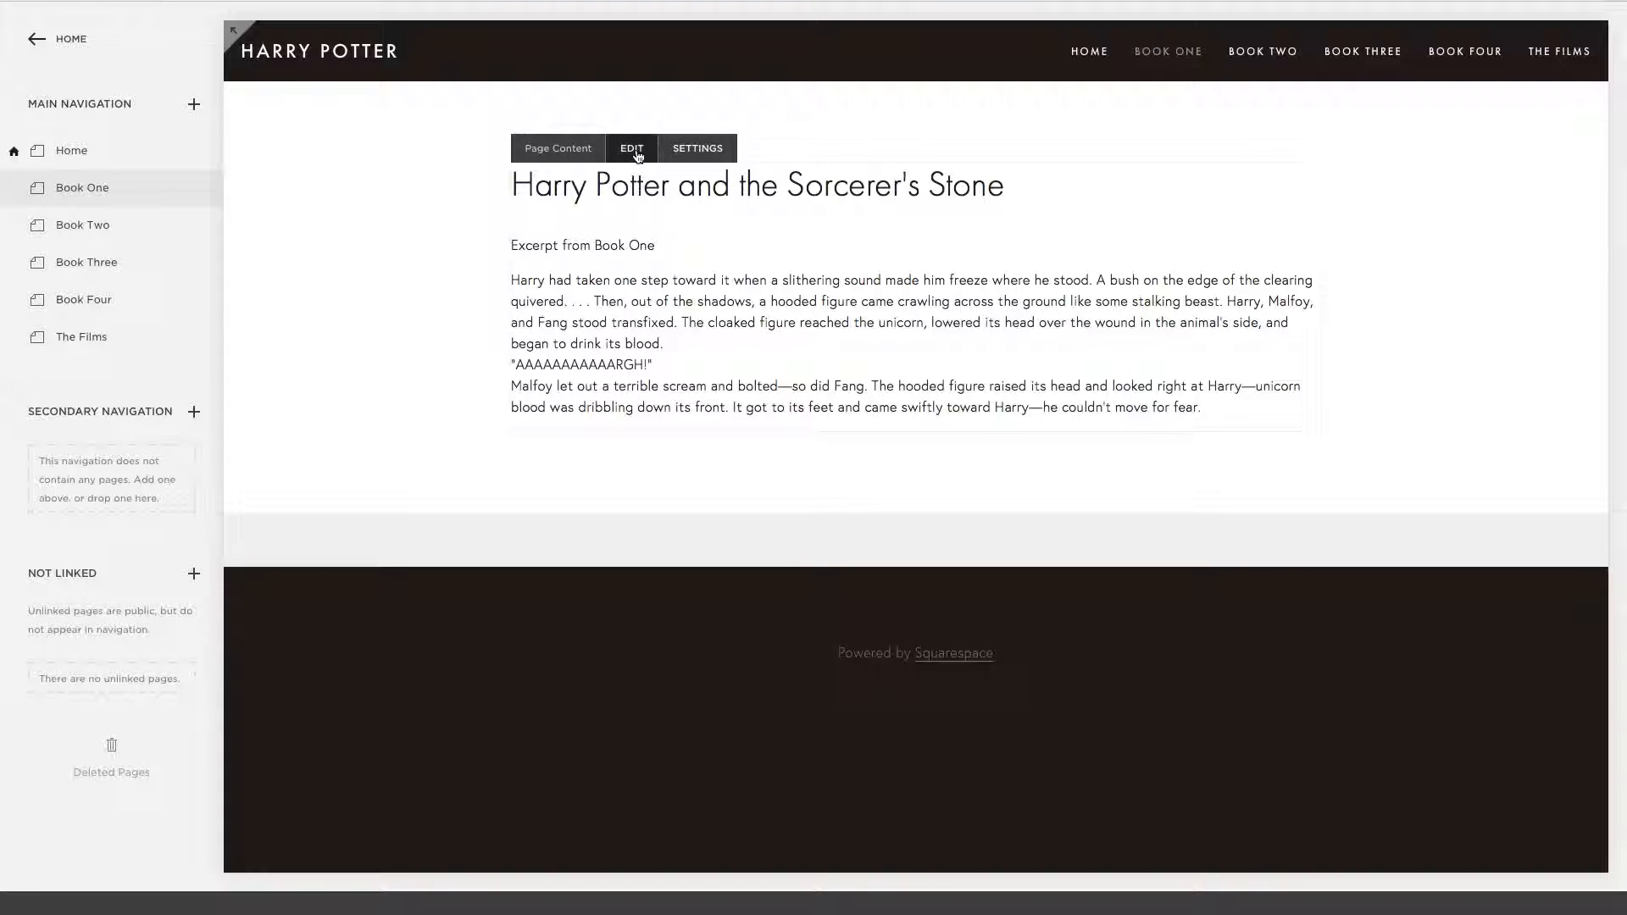
Insert an image block below the excerpt and upload Harry_Potter_and_the_Sorcerer's_Stone.jpg from the Downloads folder.
left_click(638, 155)
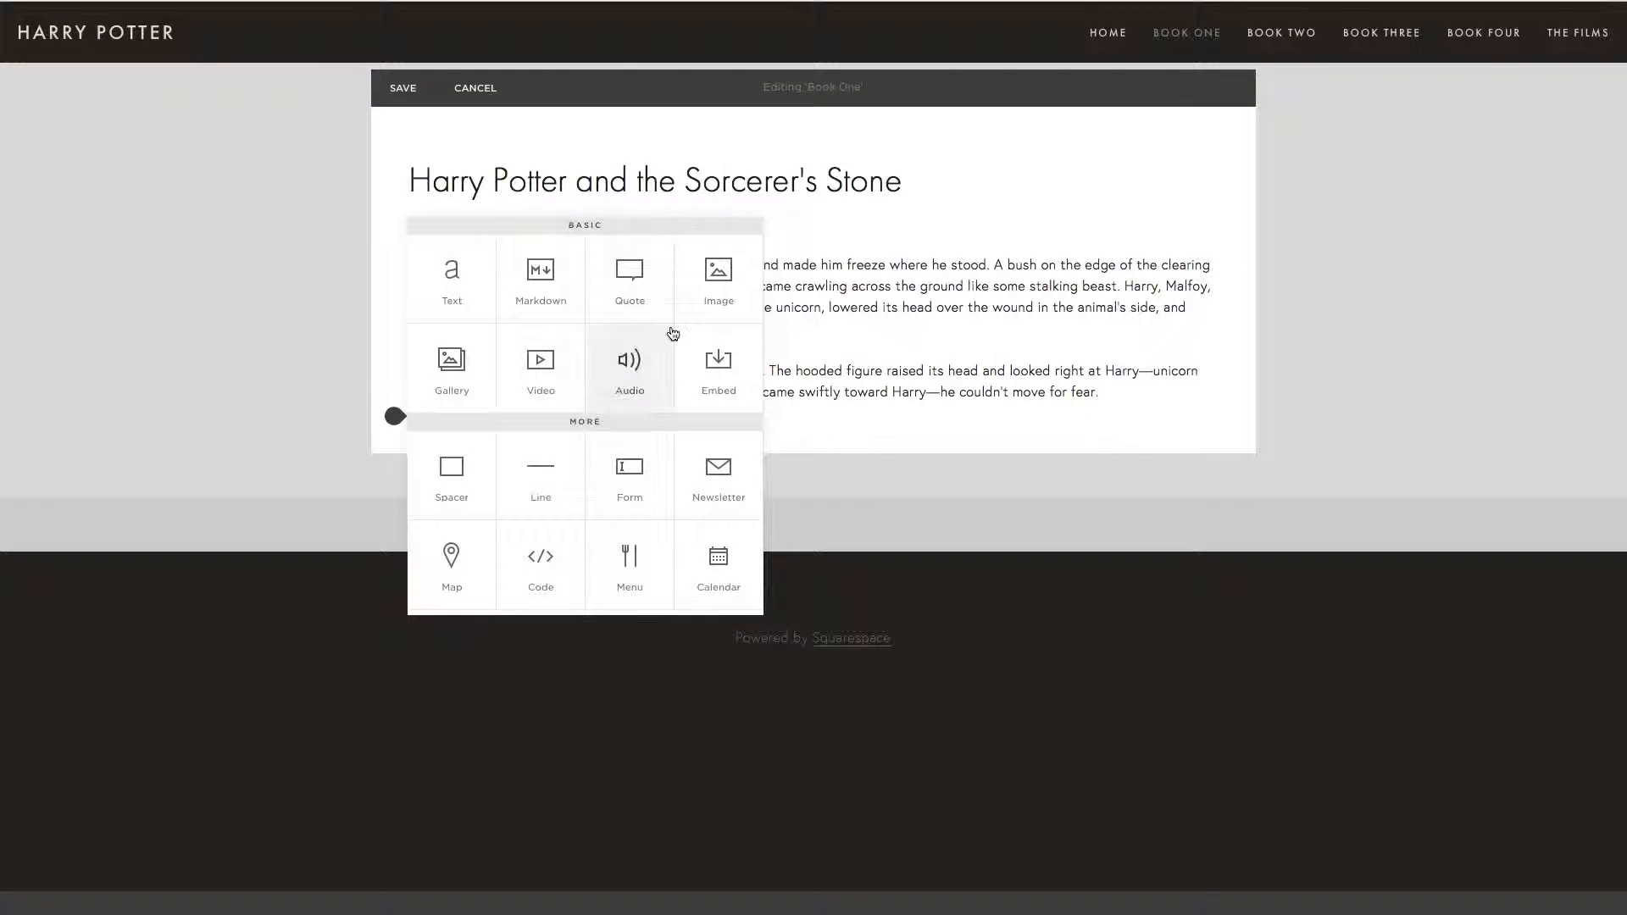
left_click(719, 280)
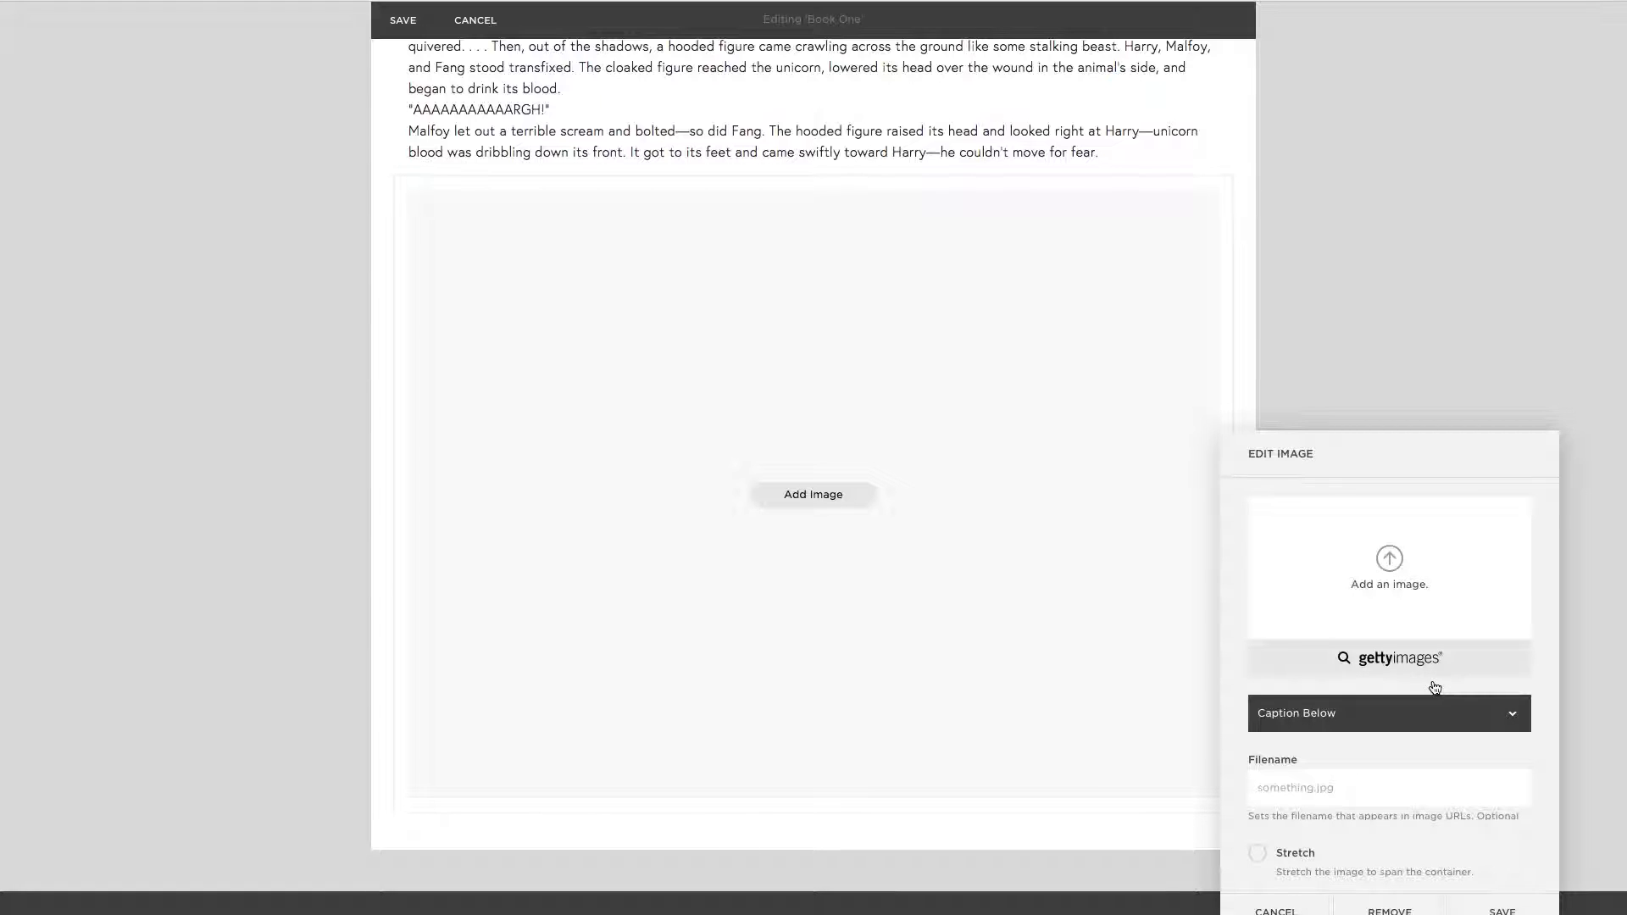
left_click(1126, 540)
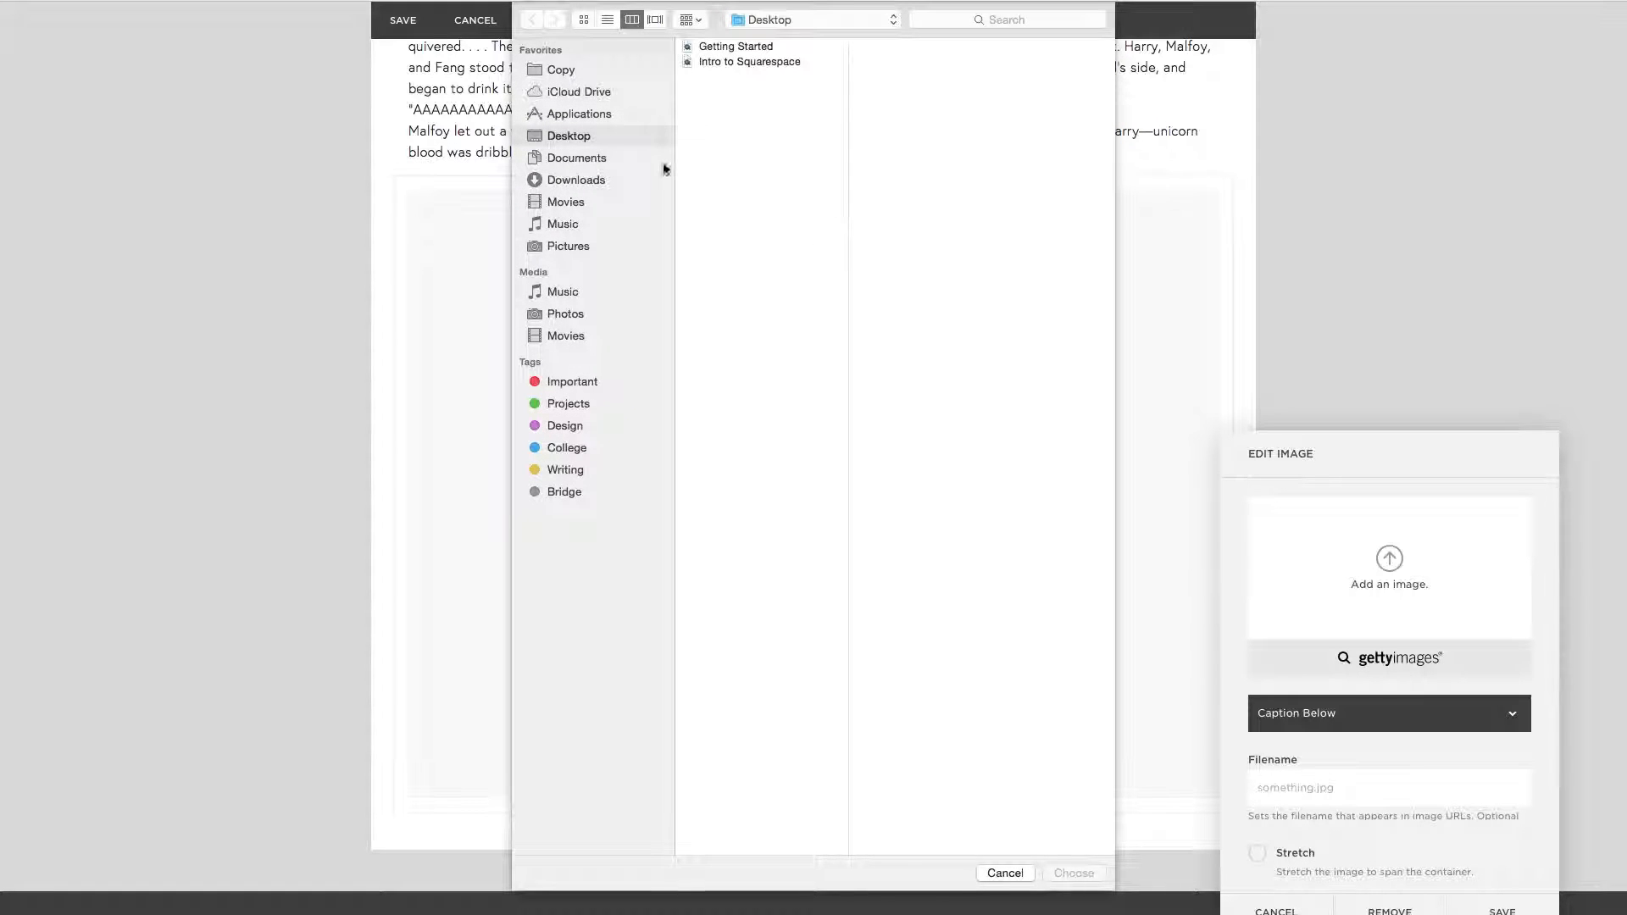
left_click(581, 181)
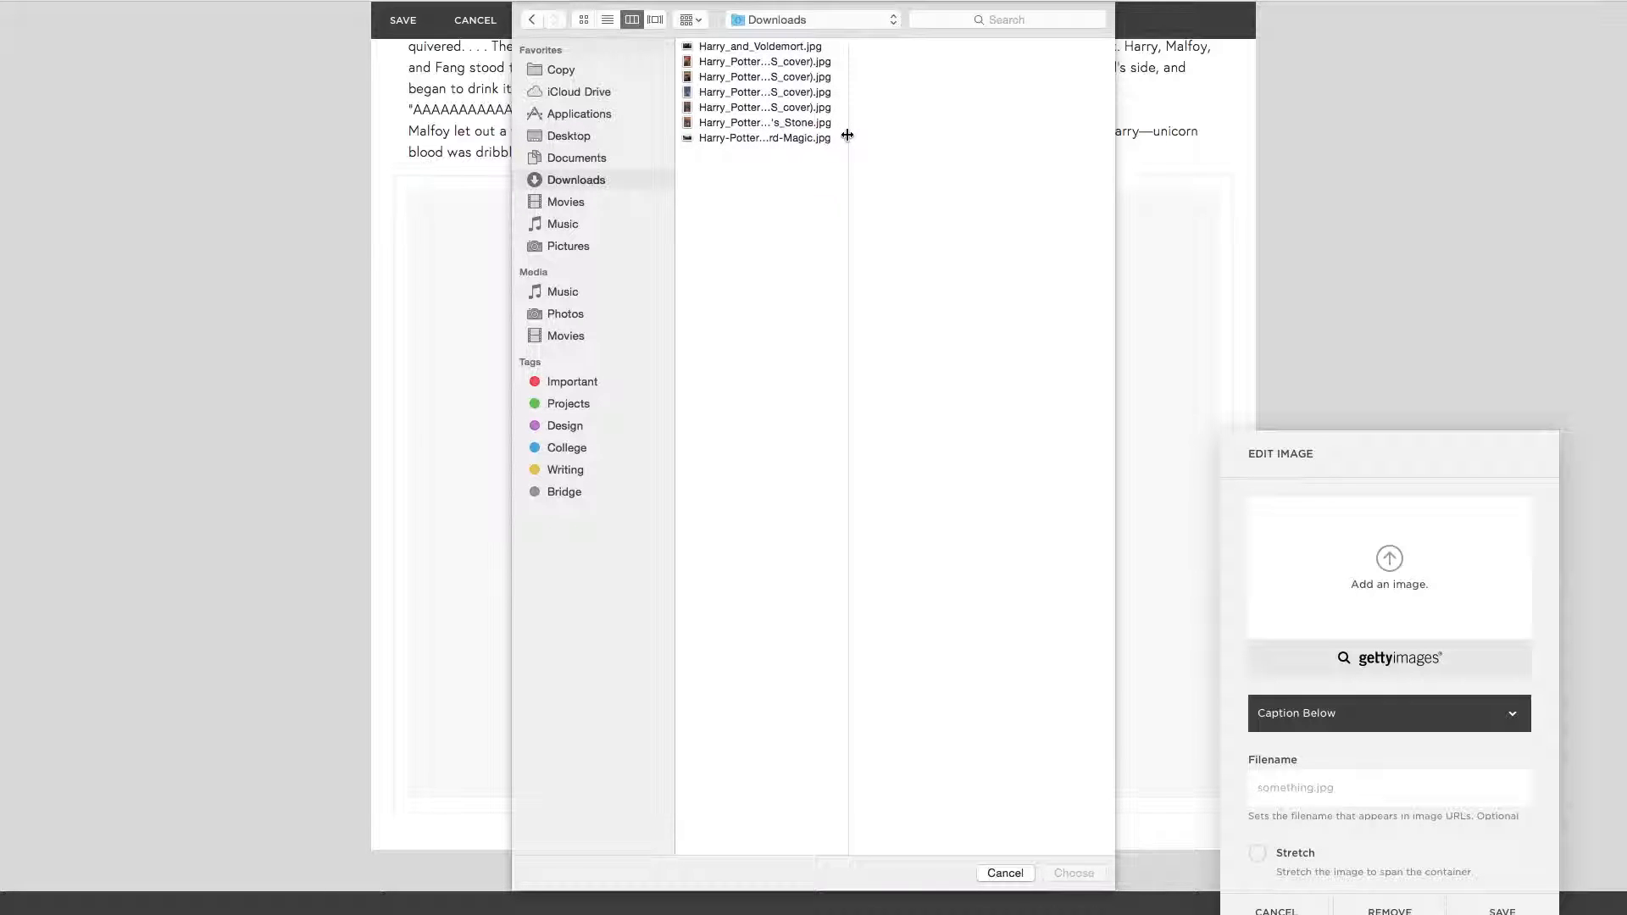
left_click_drag(848, 137, 1021, 173)
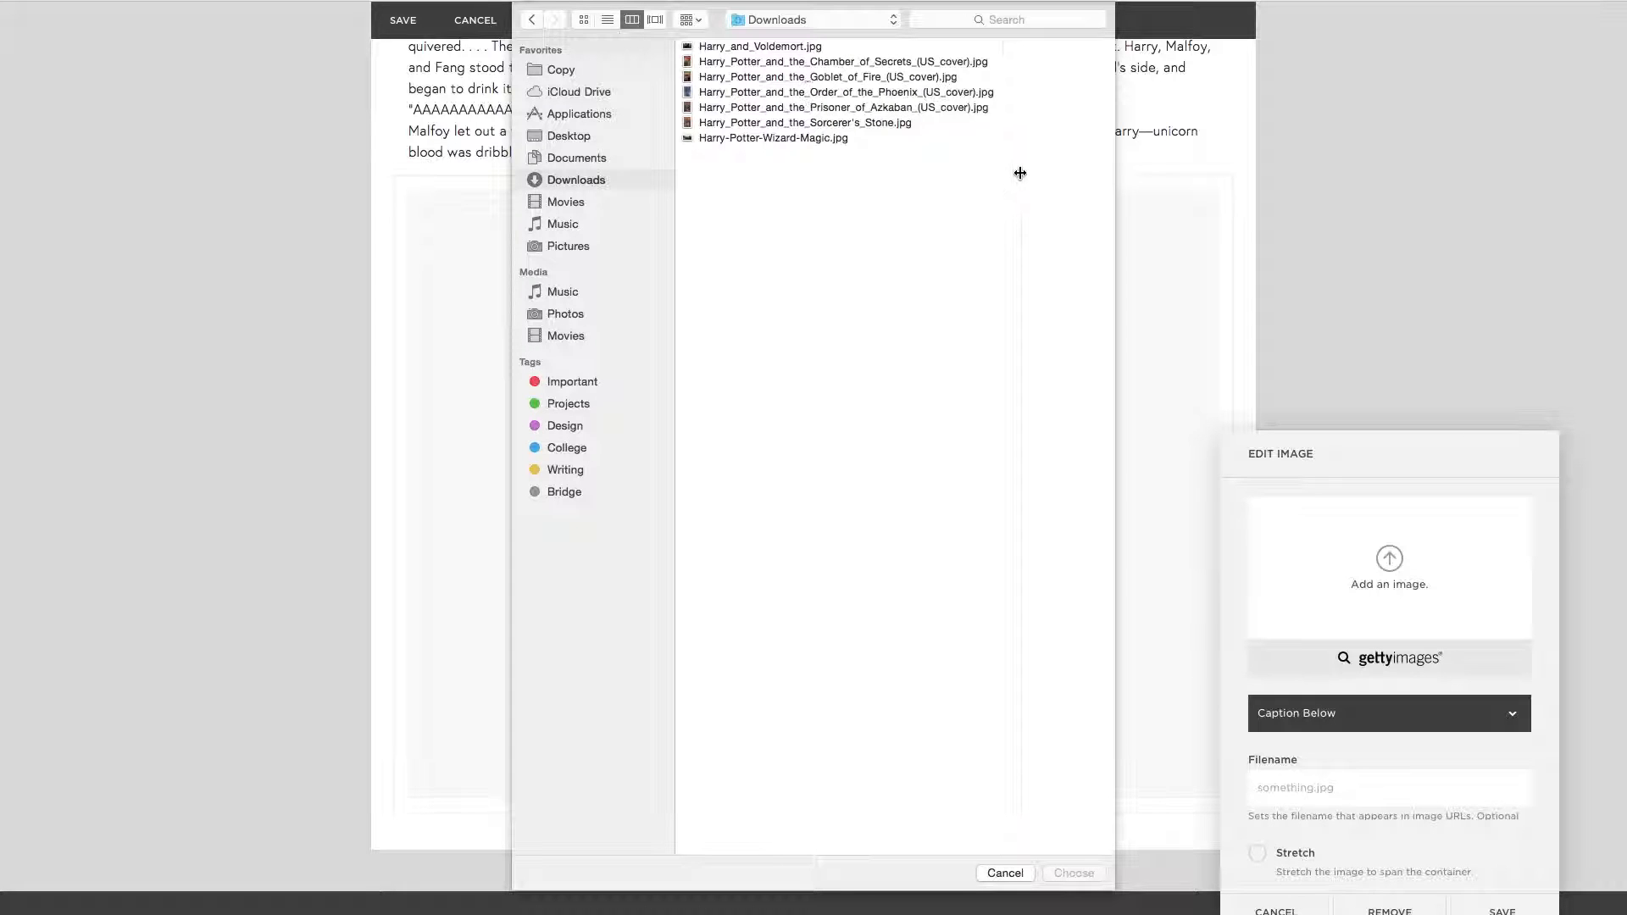
left_click(802, 126)
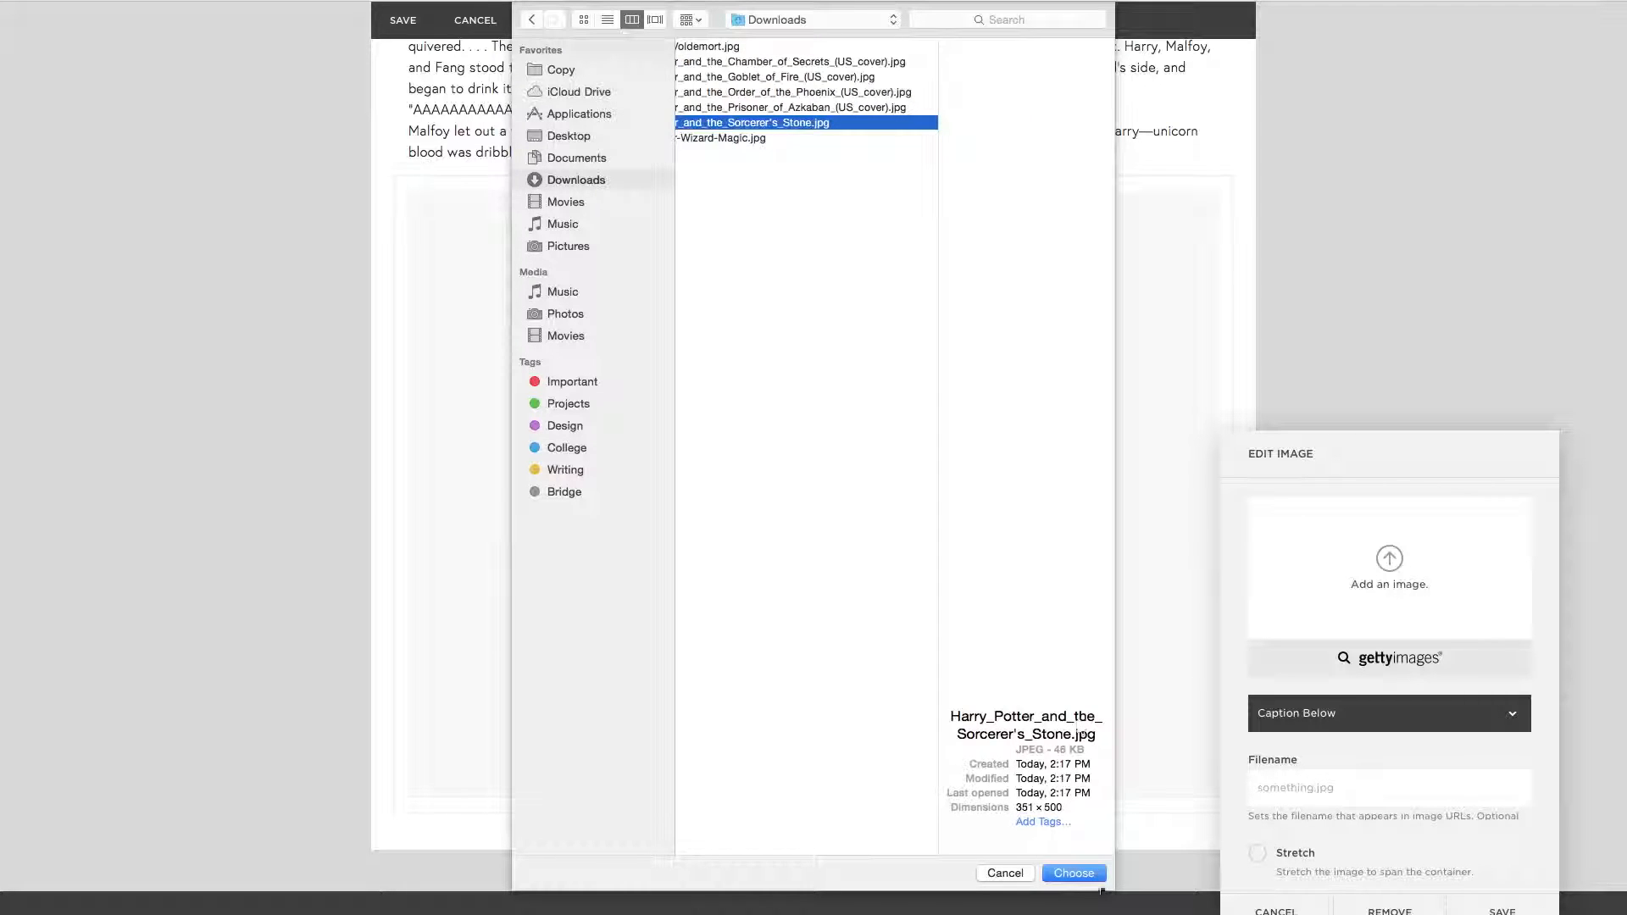
left_click(1072, 873)
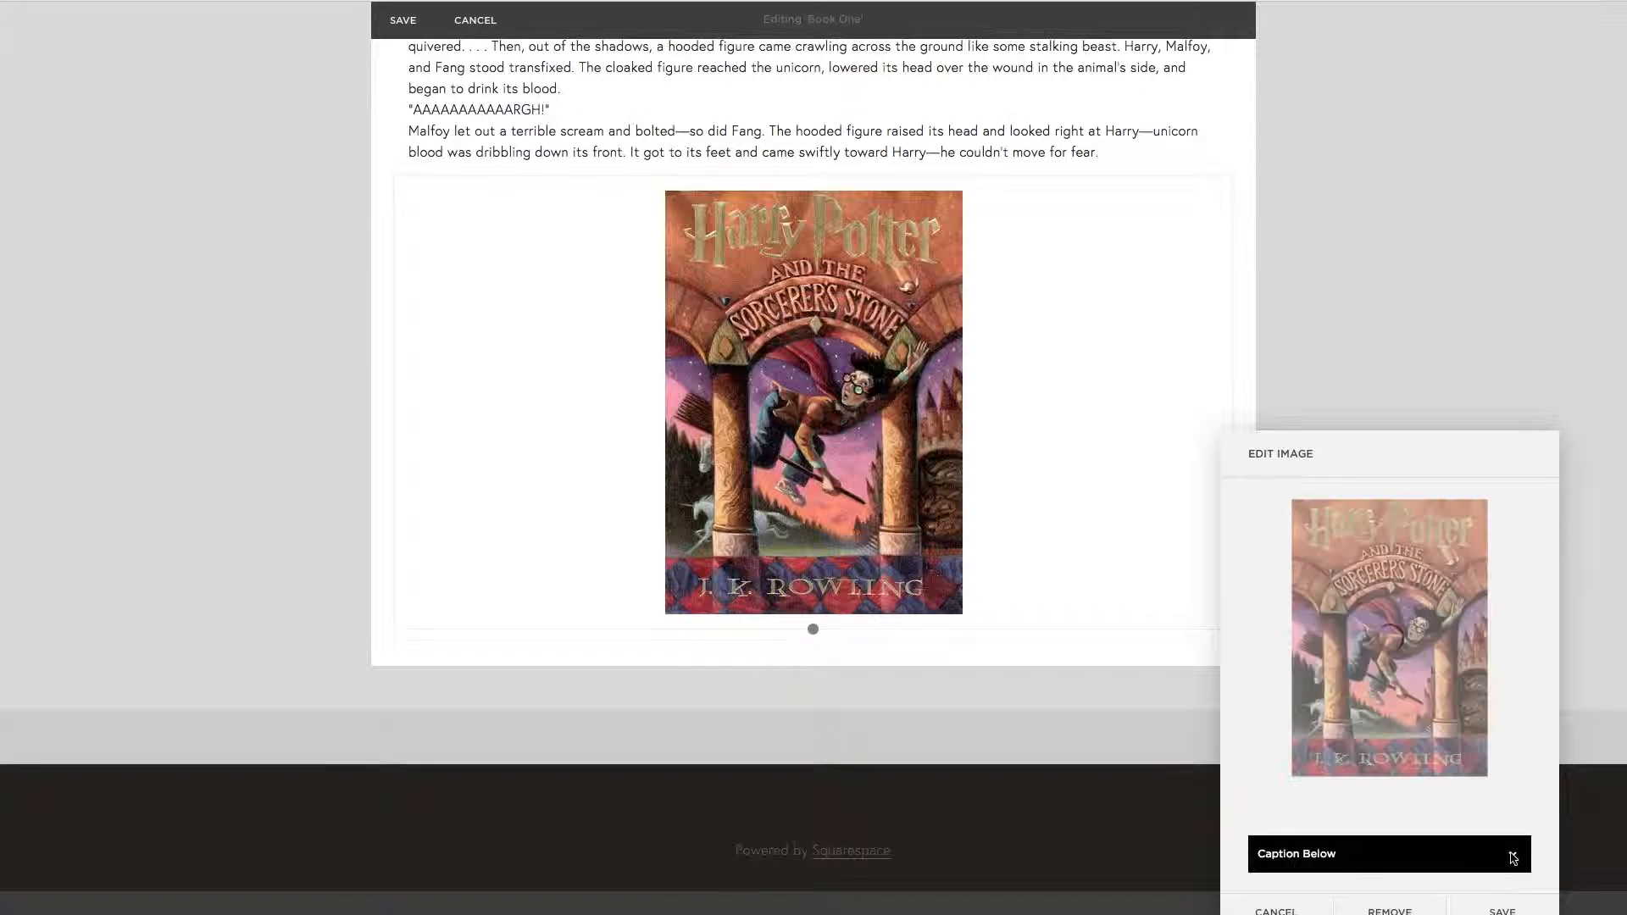
left_click(1511, 853)
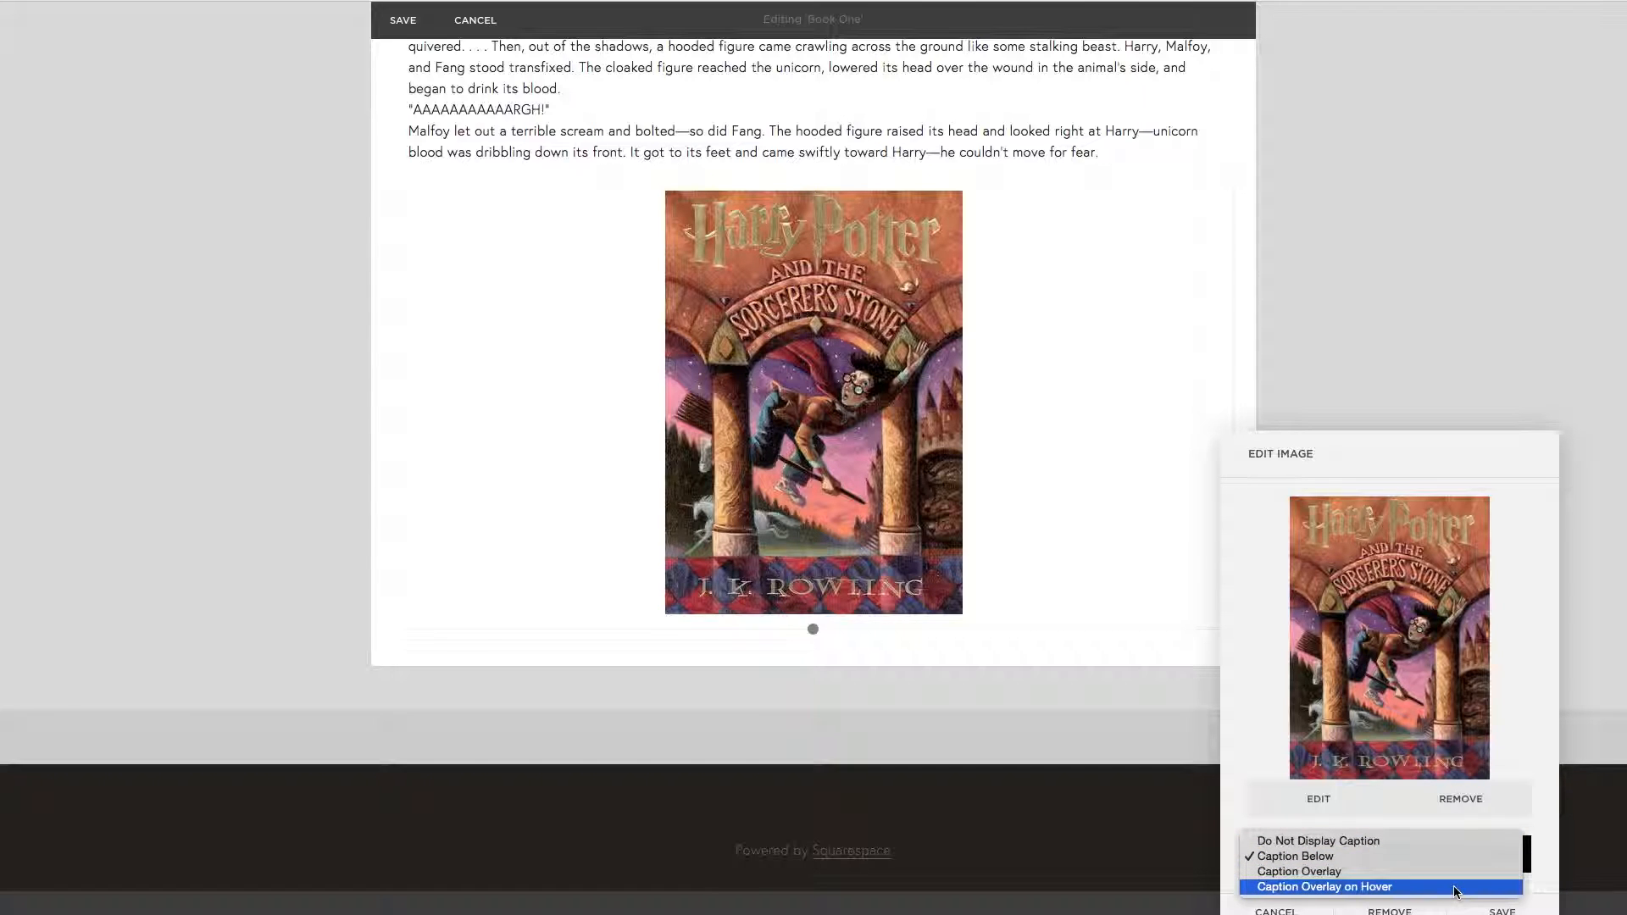
left_click(1541, 837)
Set the cover image's clickthrough URL to the book's amazon.com product link from the notes, opening in a new window.
scroll(1541, 788, "down", 1)
scroll(1541, 788, "down", 4)
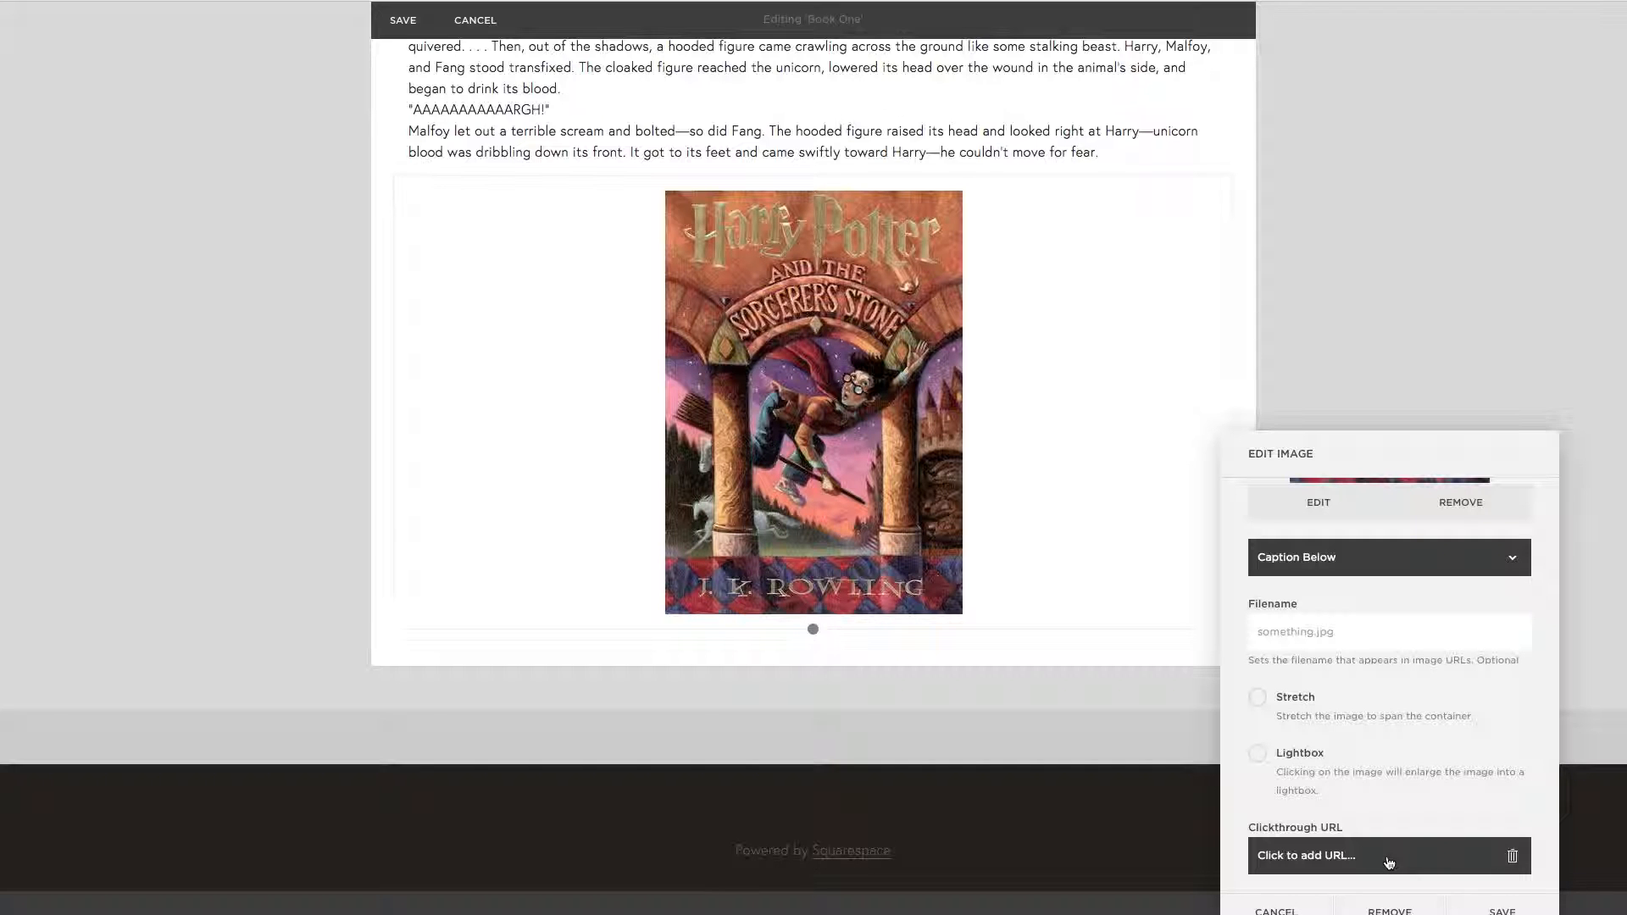
key("ctrl+Right")
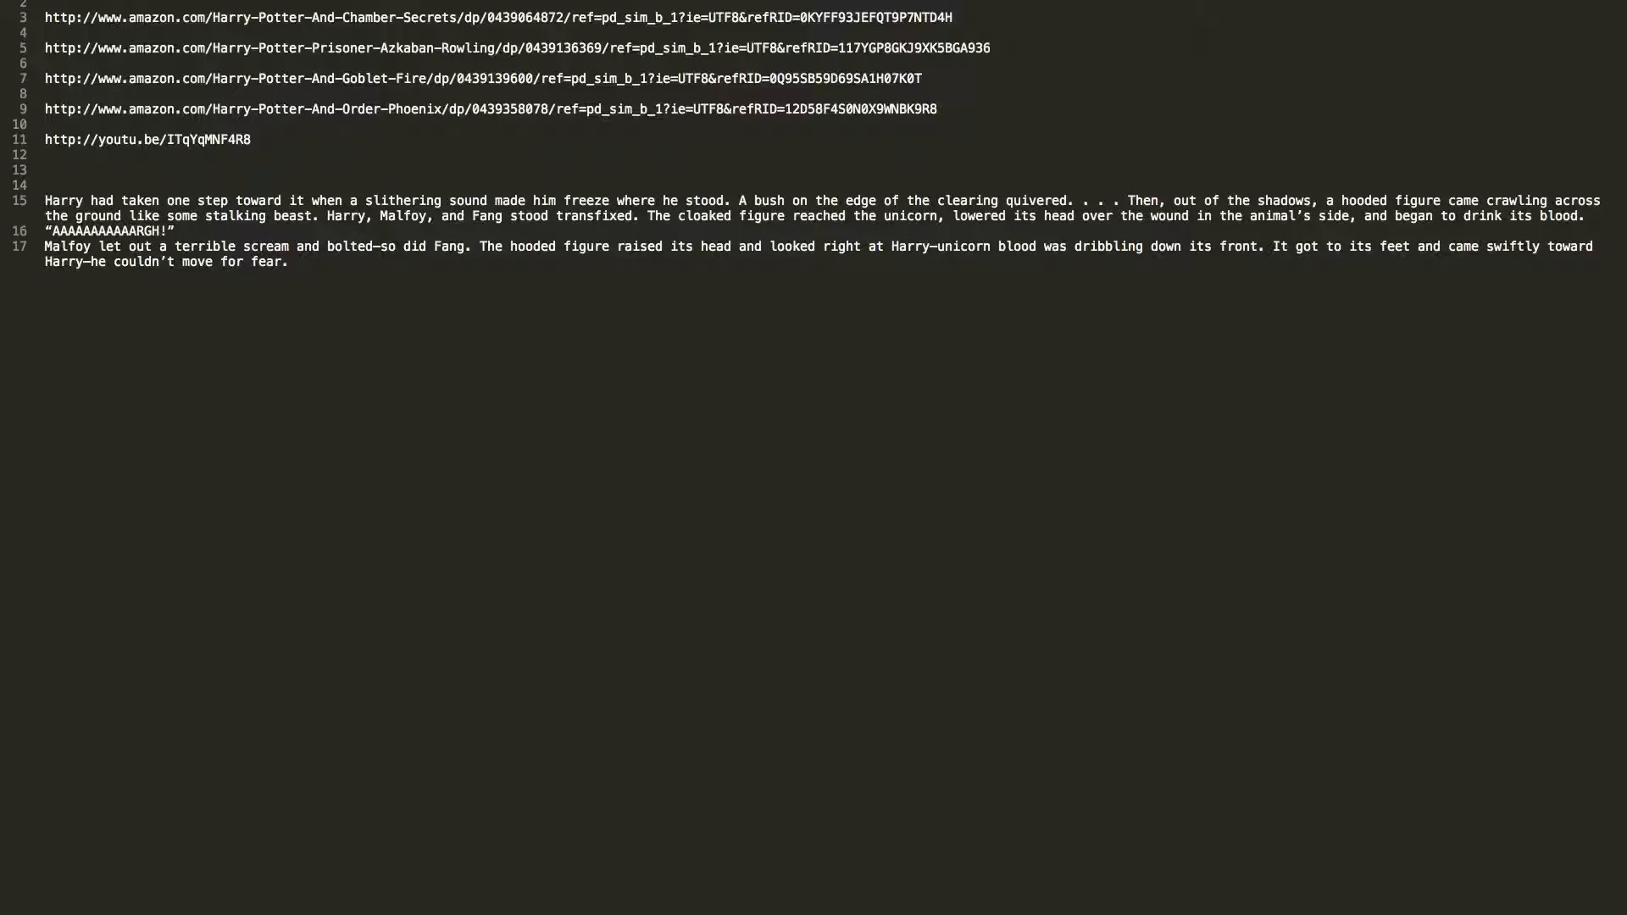
key("ctrl+Left")
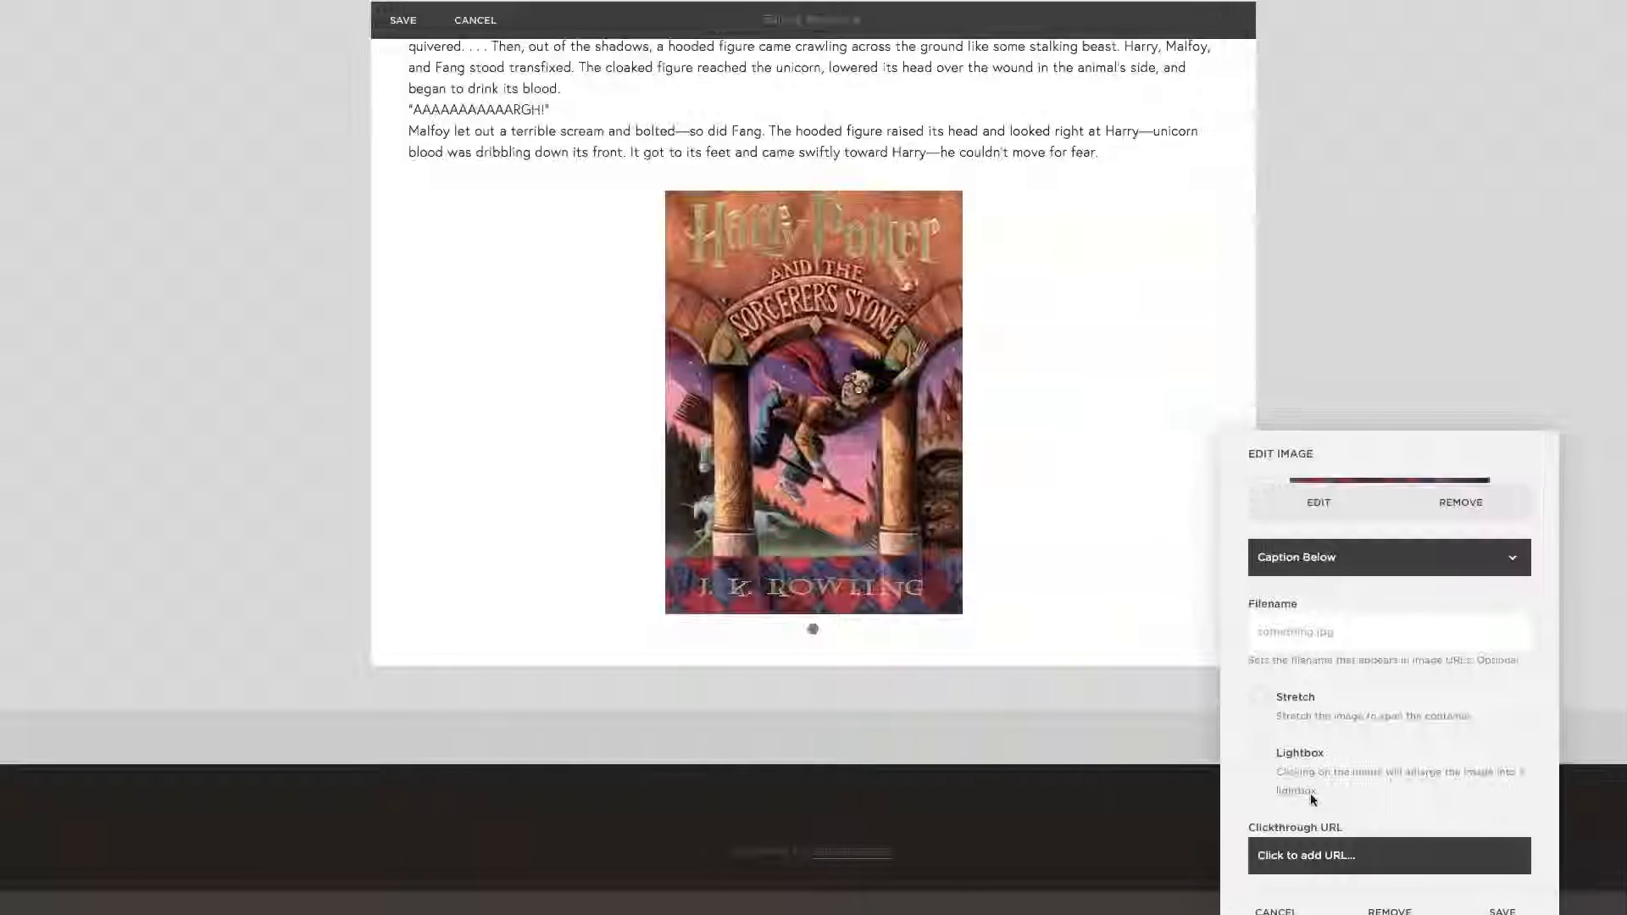
left_click(1320, 854)
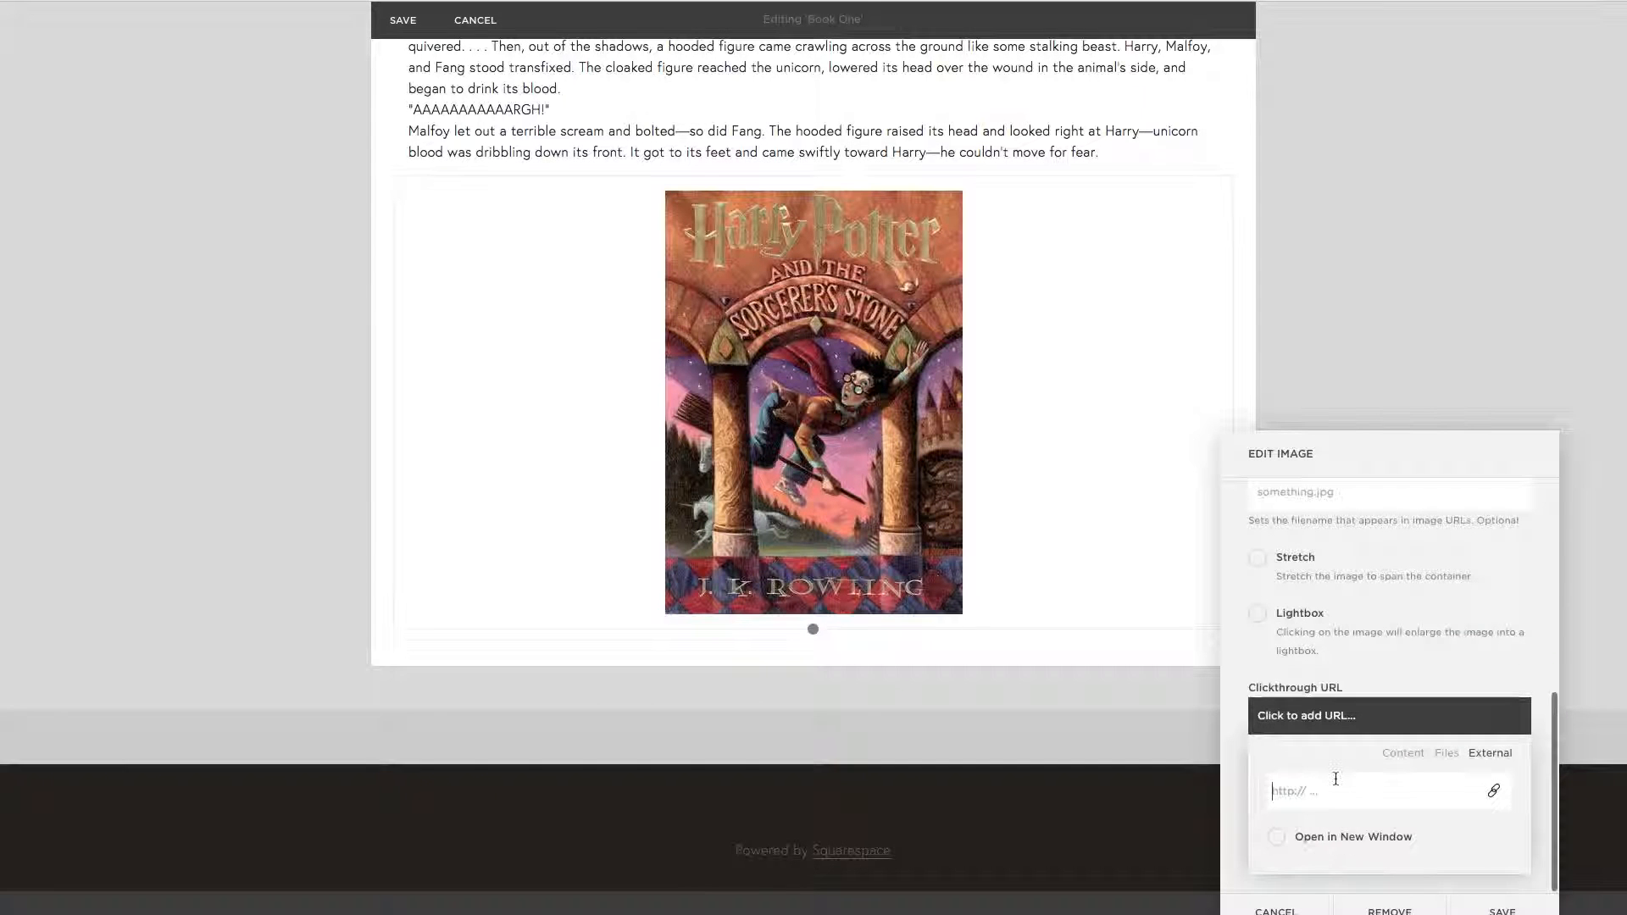
key("ctrl+v")
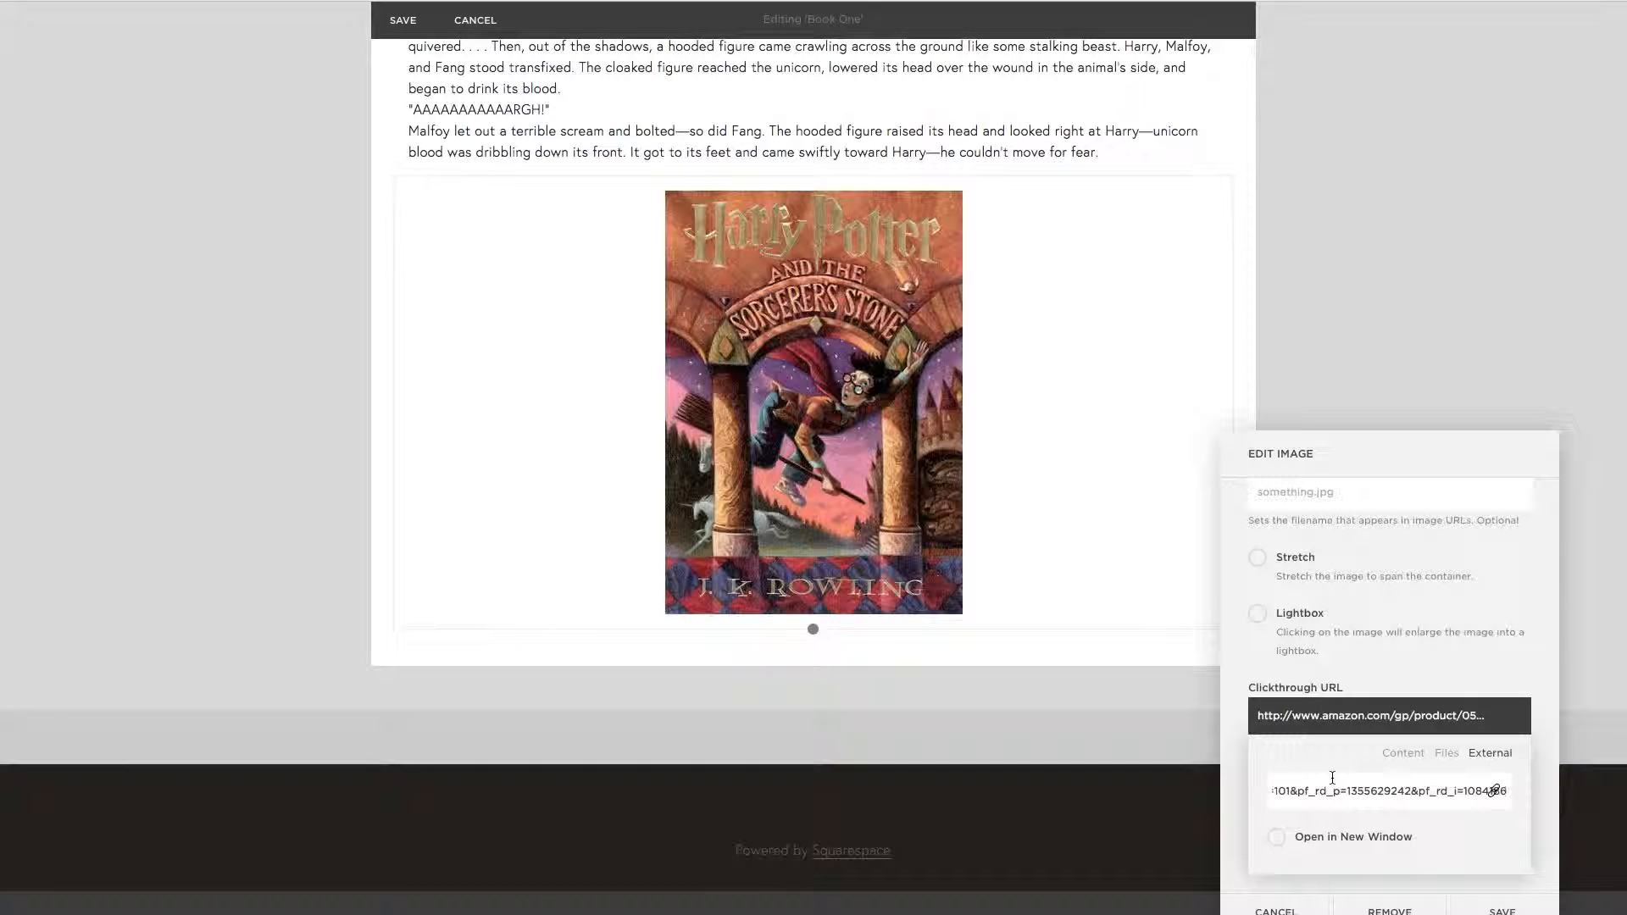
left_click(1278, 839)
left_click(1406, 754)
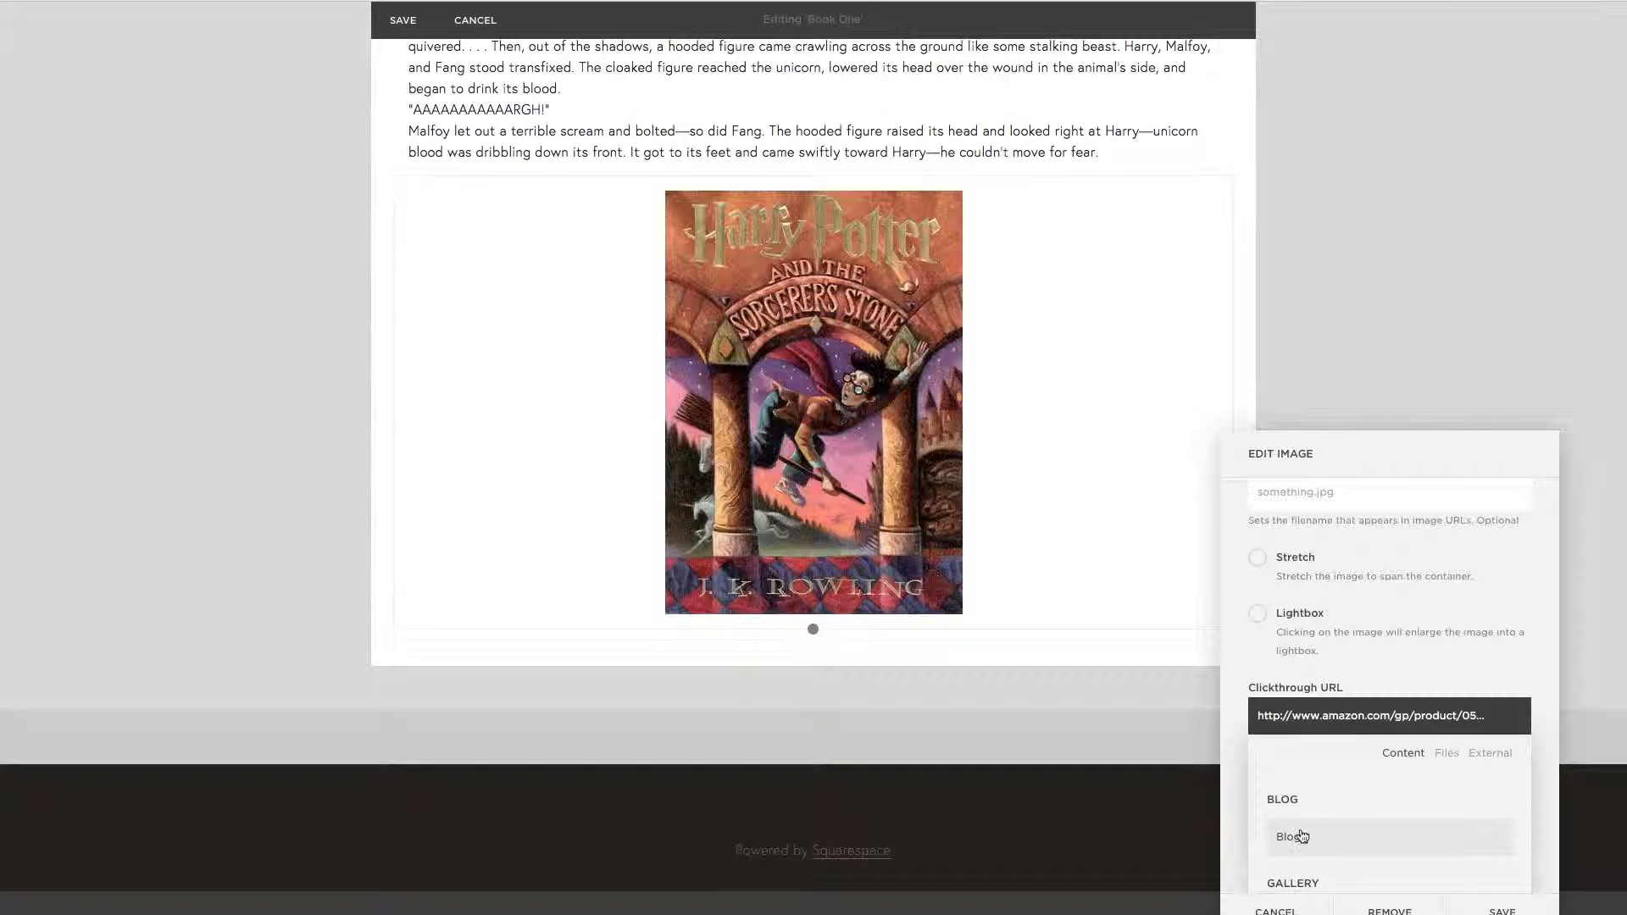
left_click(1449, 757)
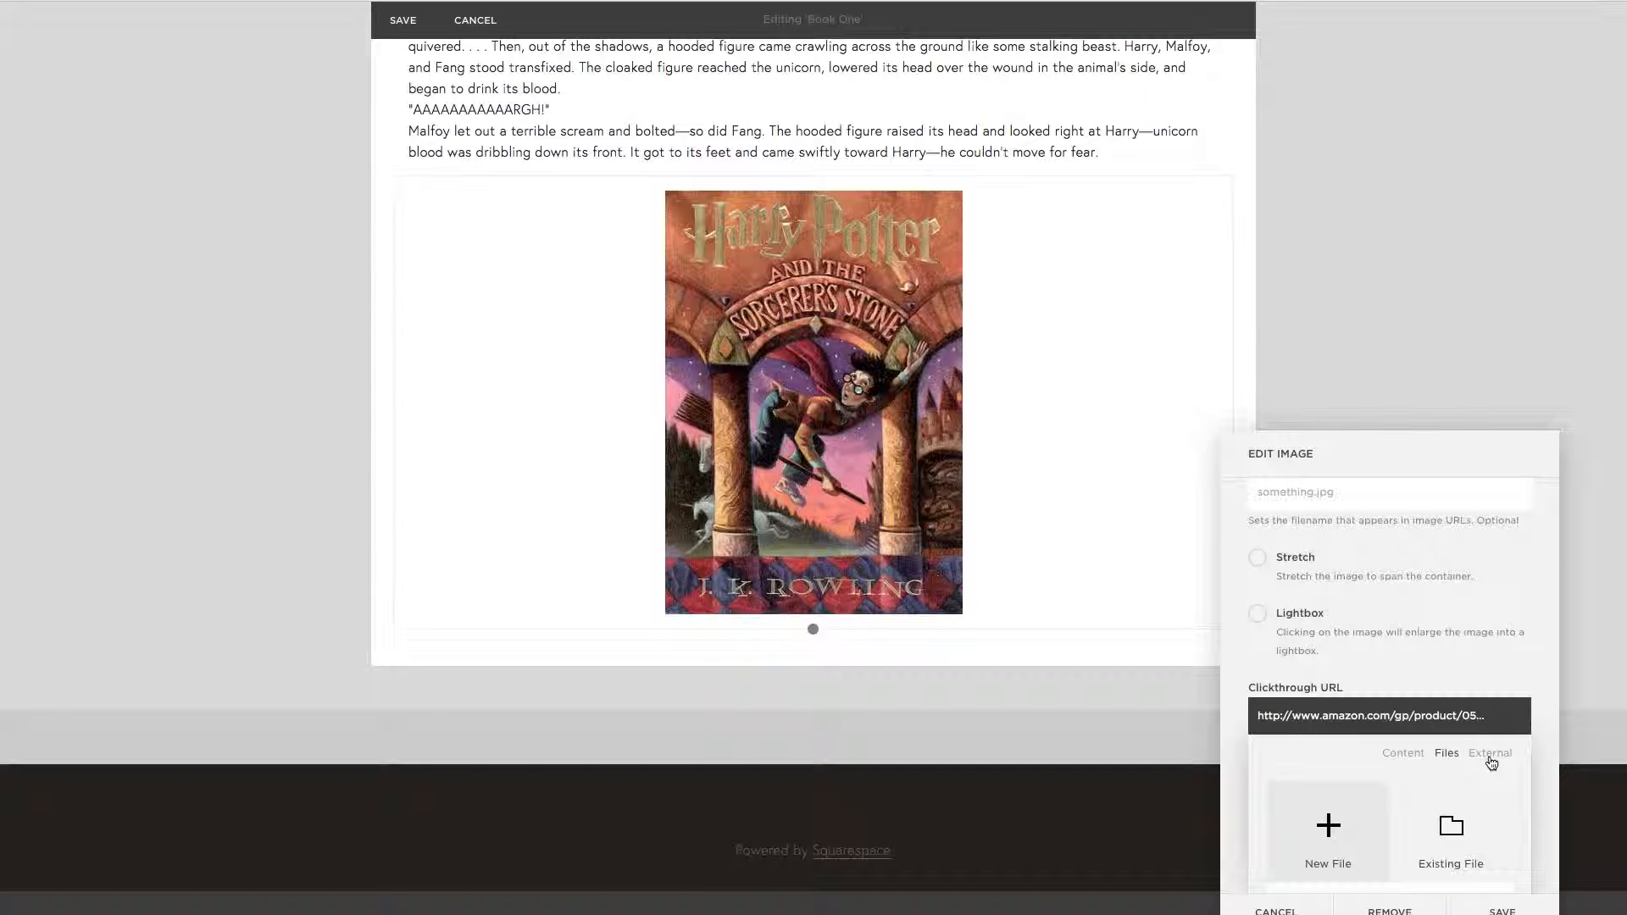
left_click(1491, 763)
left_click(1437, 827)
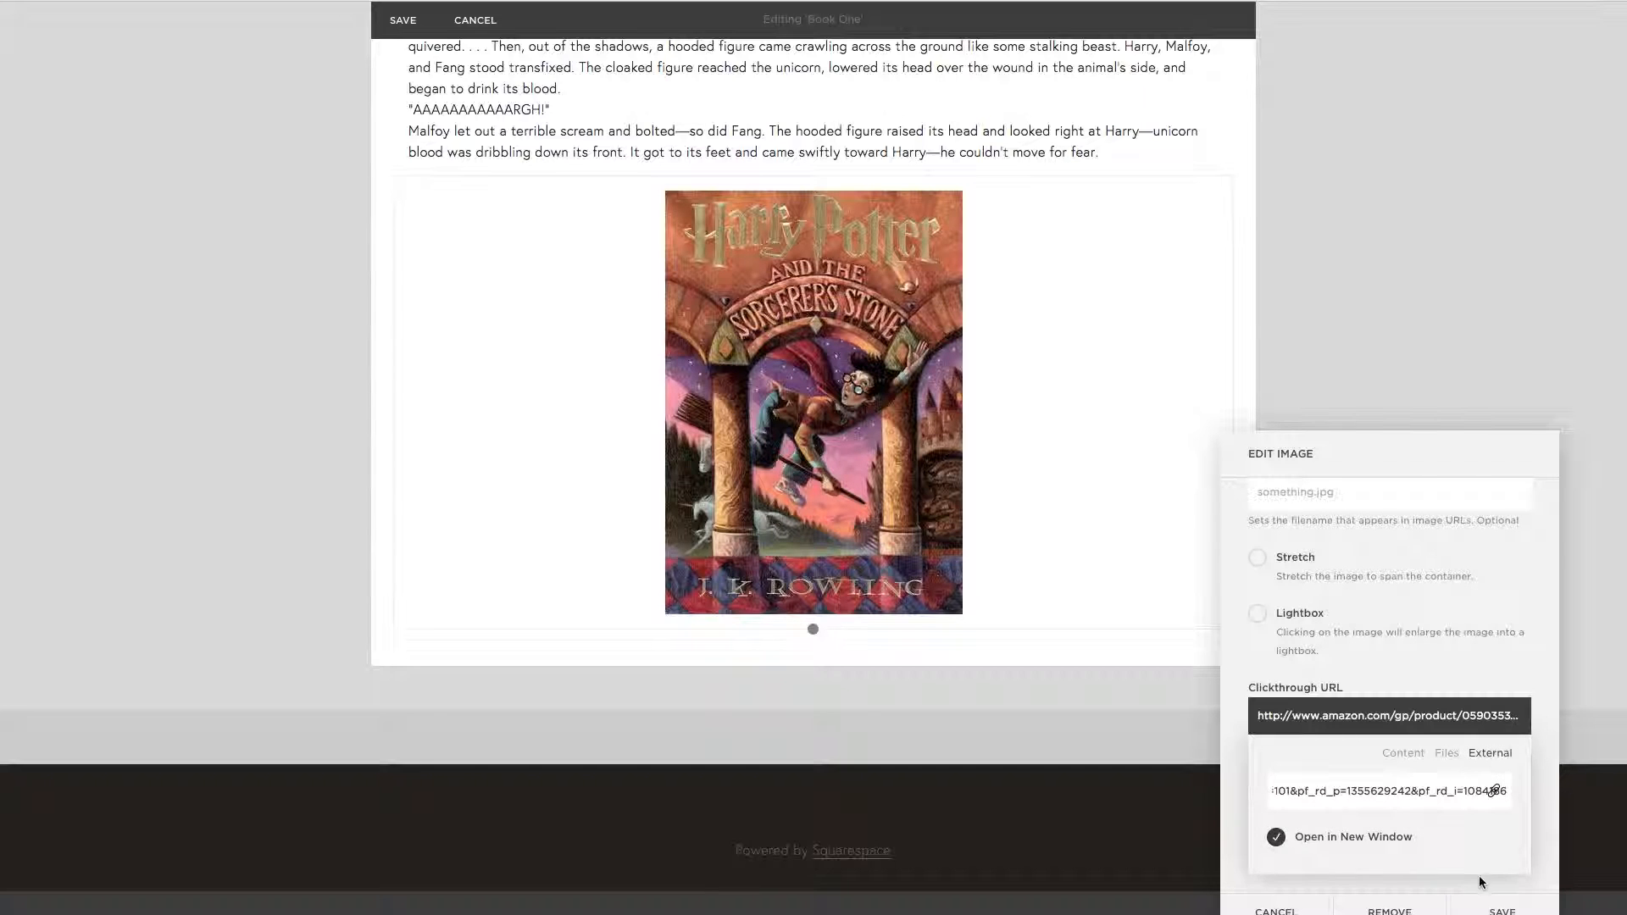
Save the cover image's settings and save the Book One page.
left_click(1515, 889)
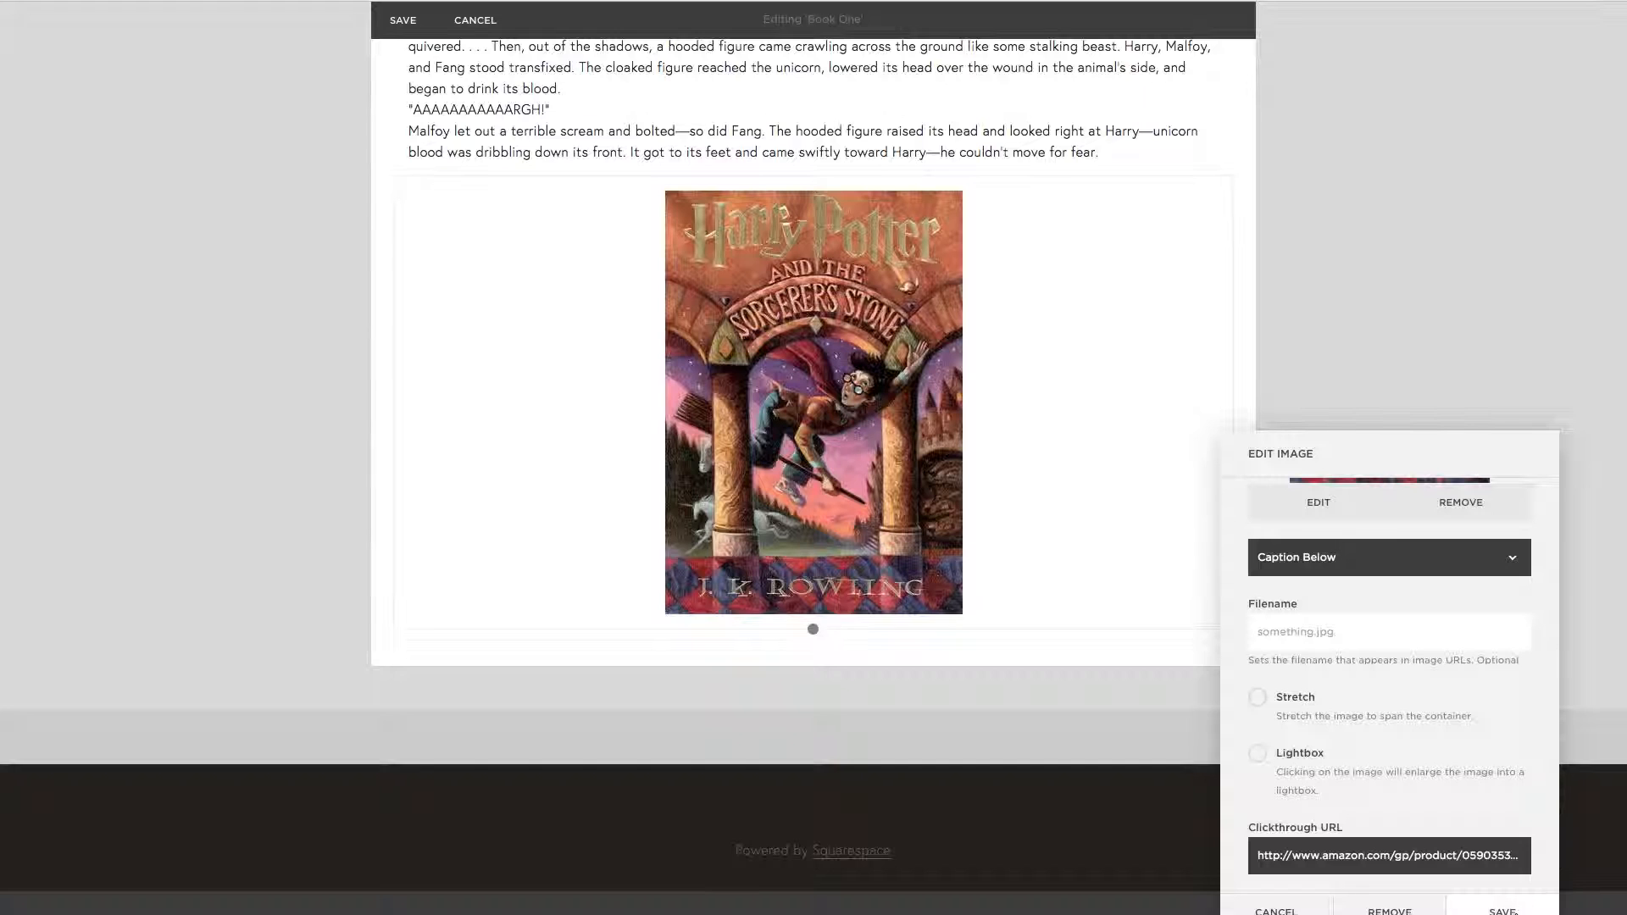
left_click(1504, 910)
scroll(458, 144, "up", 3)
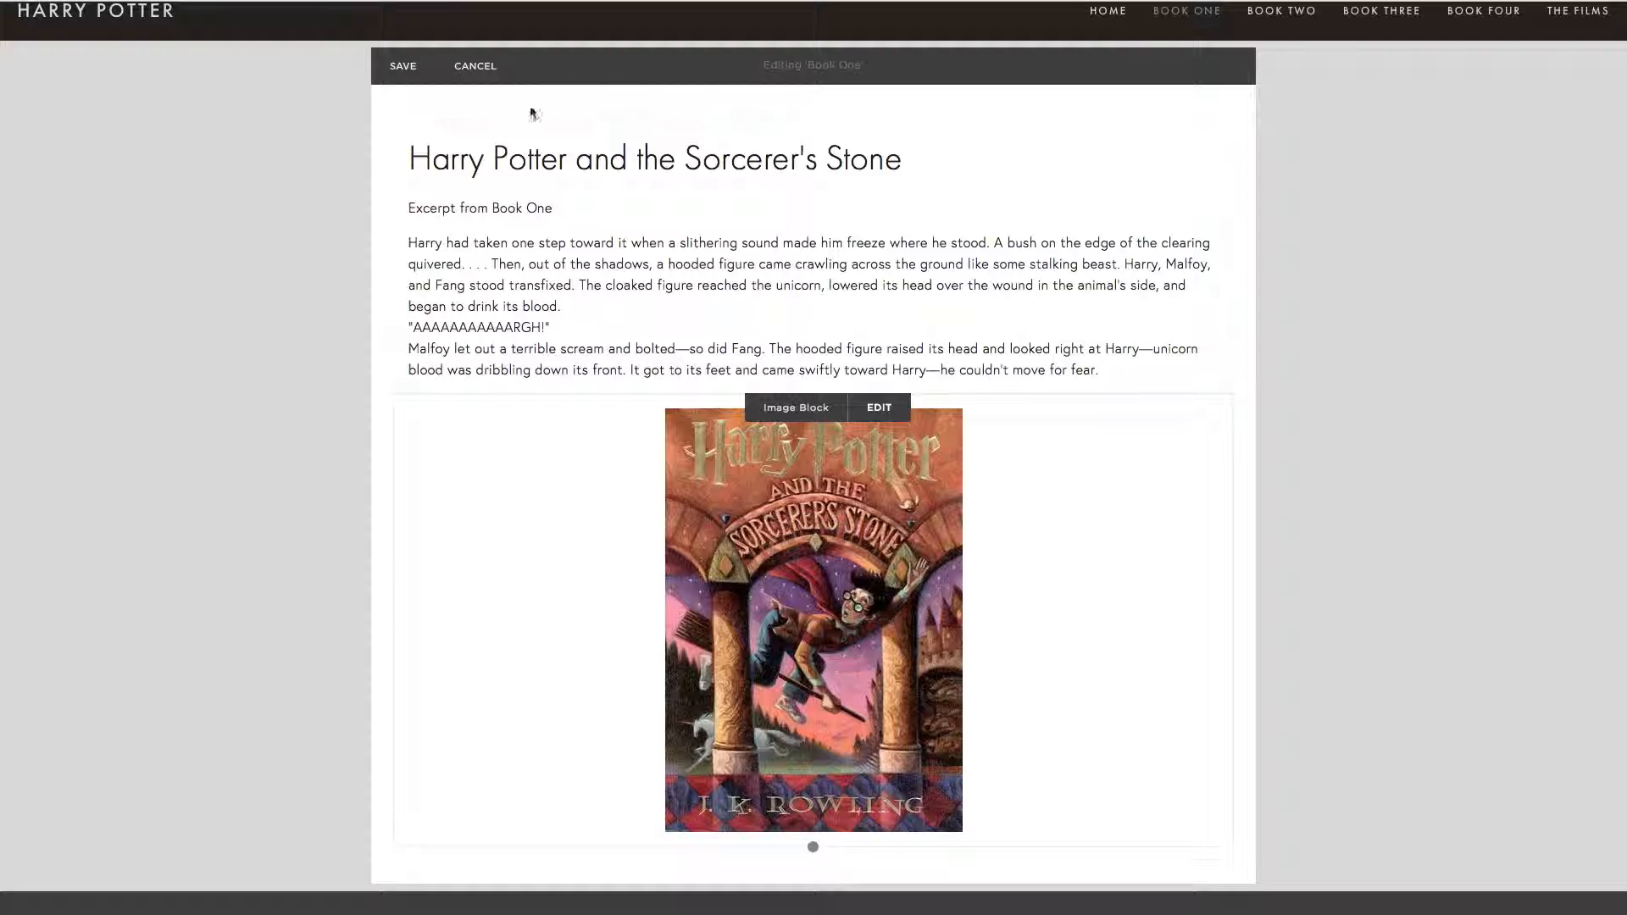
left_click(404, 67)
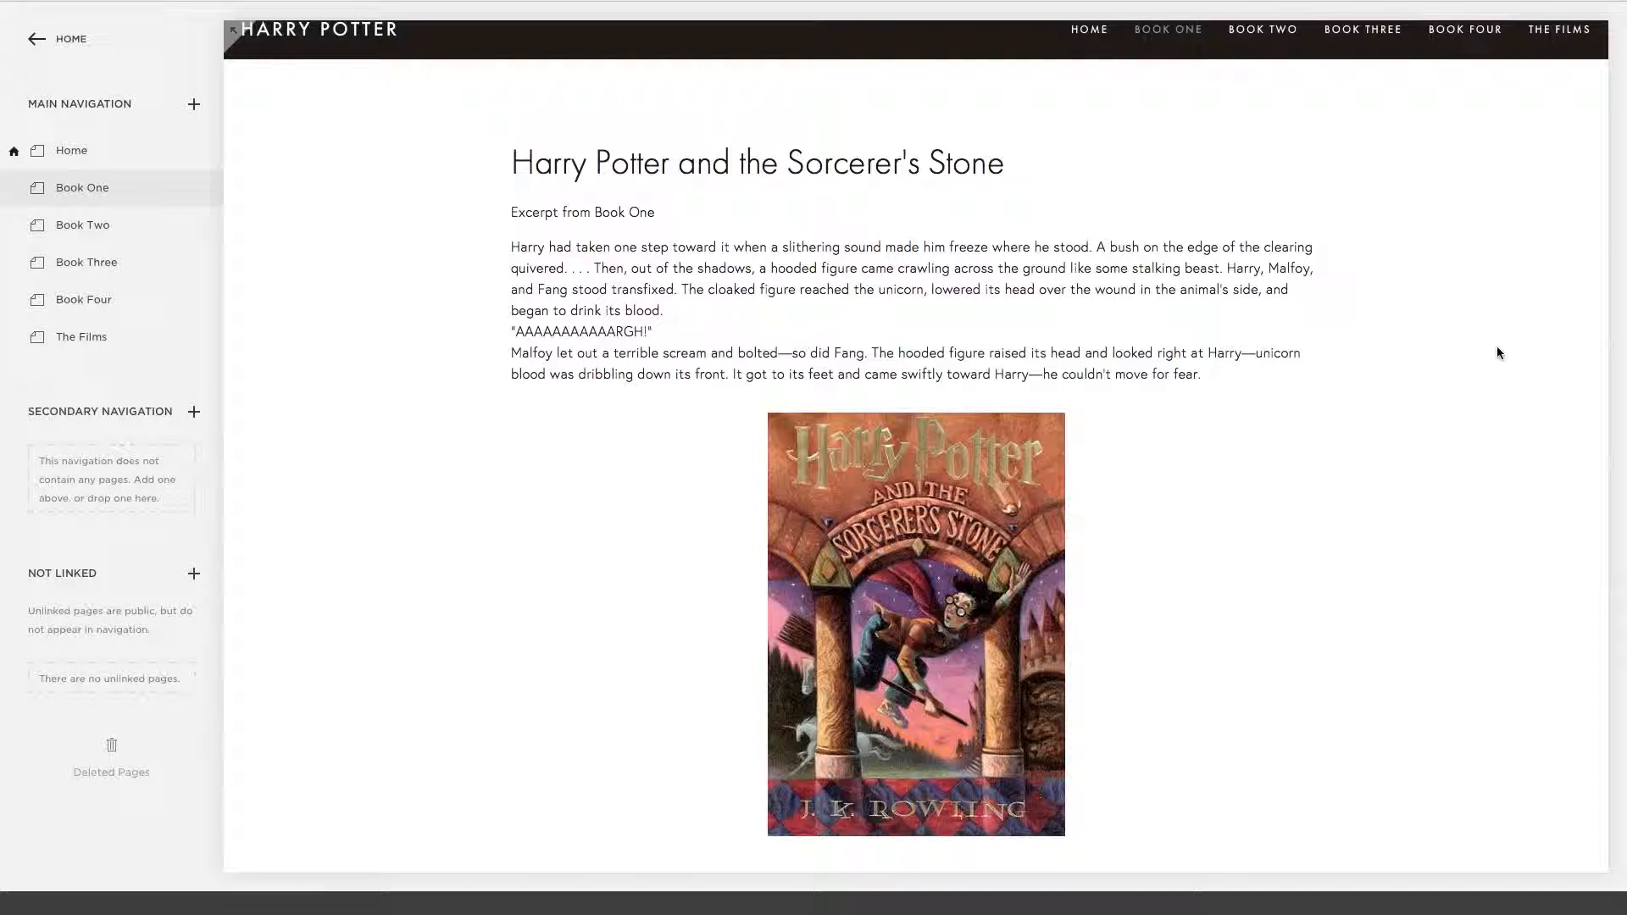
Edit the Book One page, move the cover image to the left of the title and excerpt text, and save.
mouse_move(511, 178)
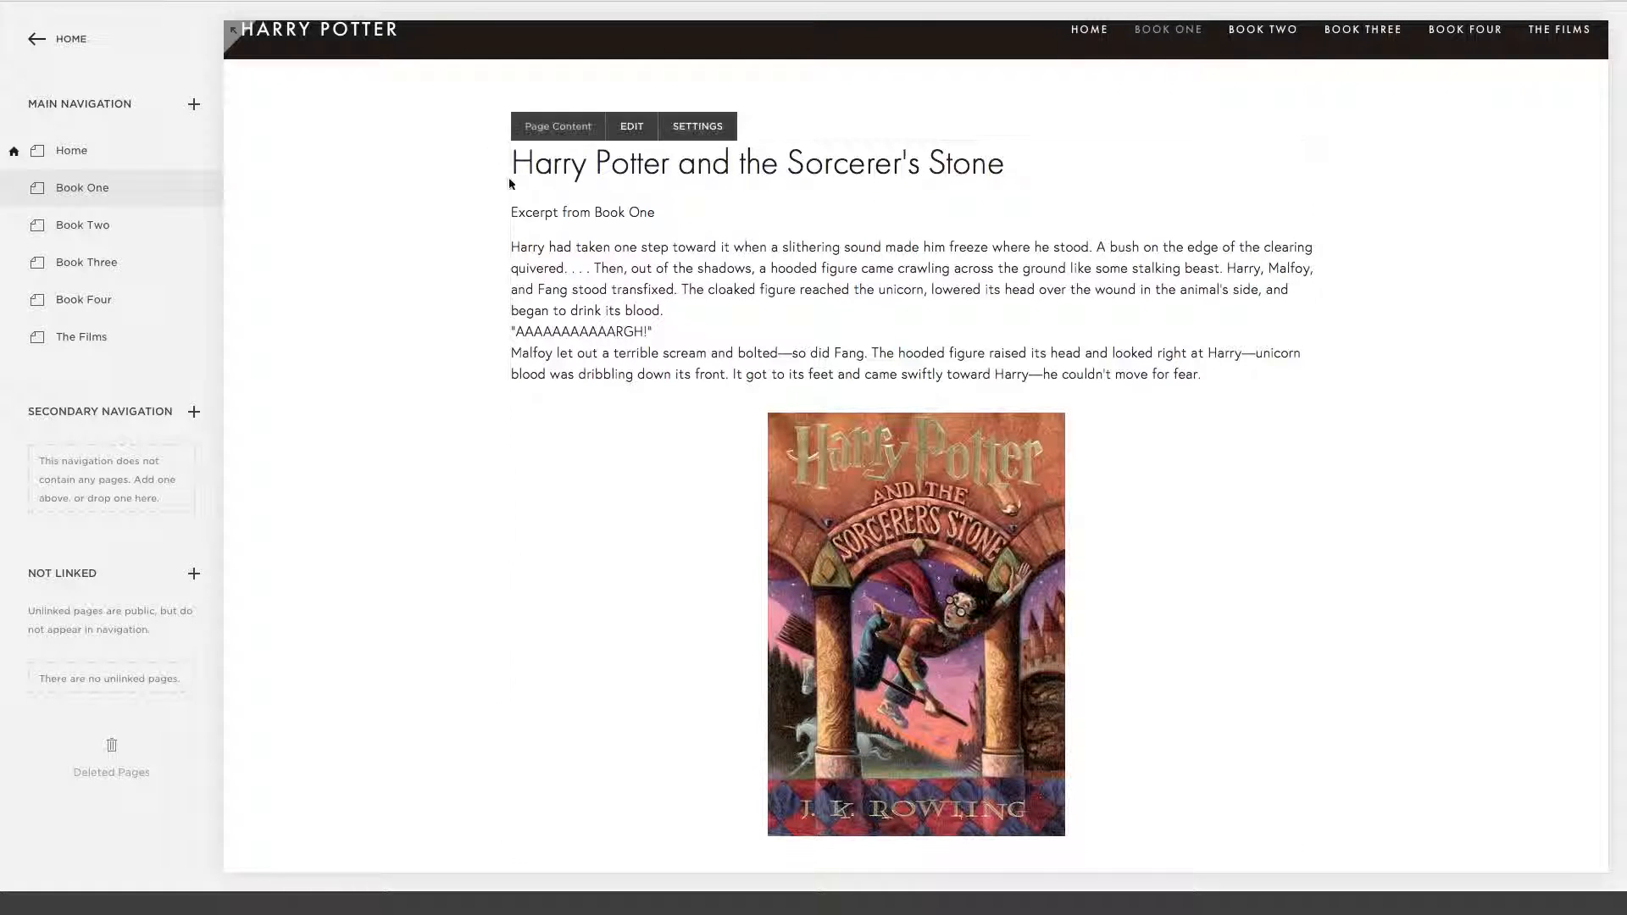
left_click(642, 138)
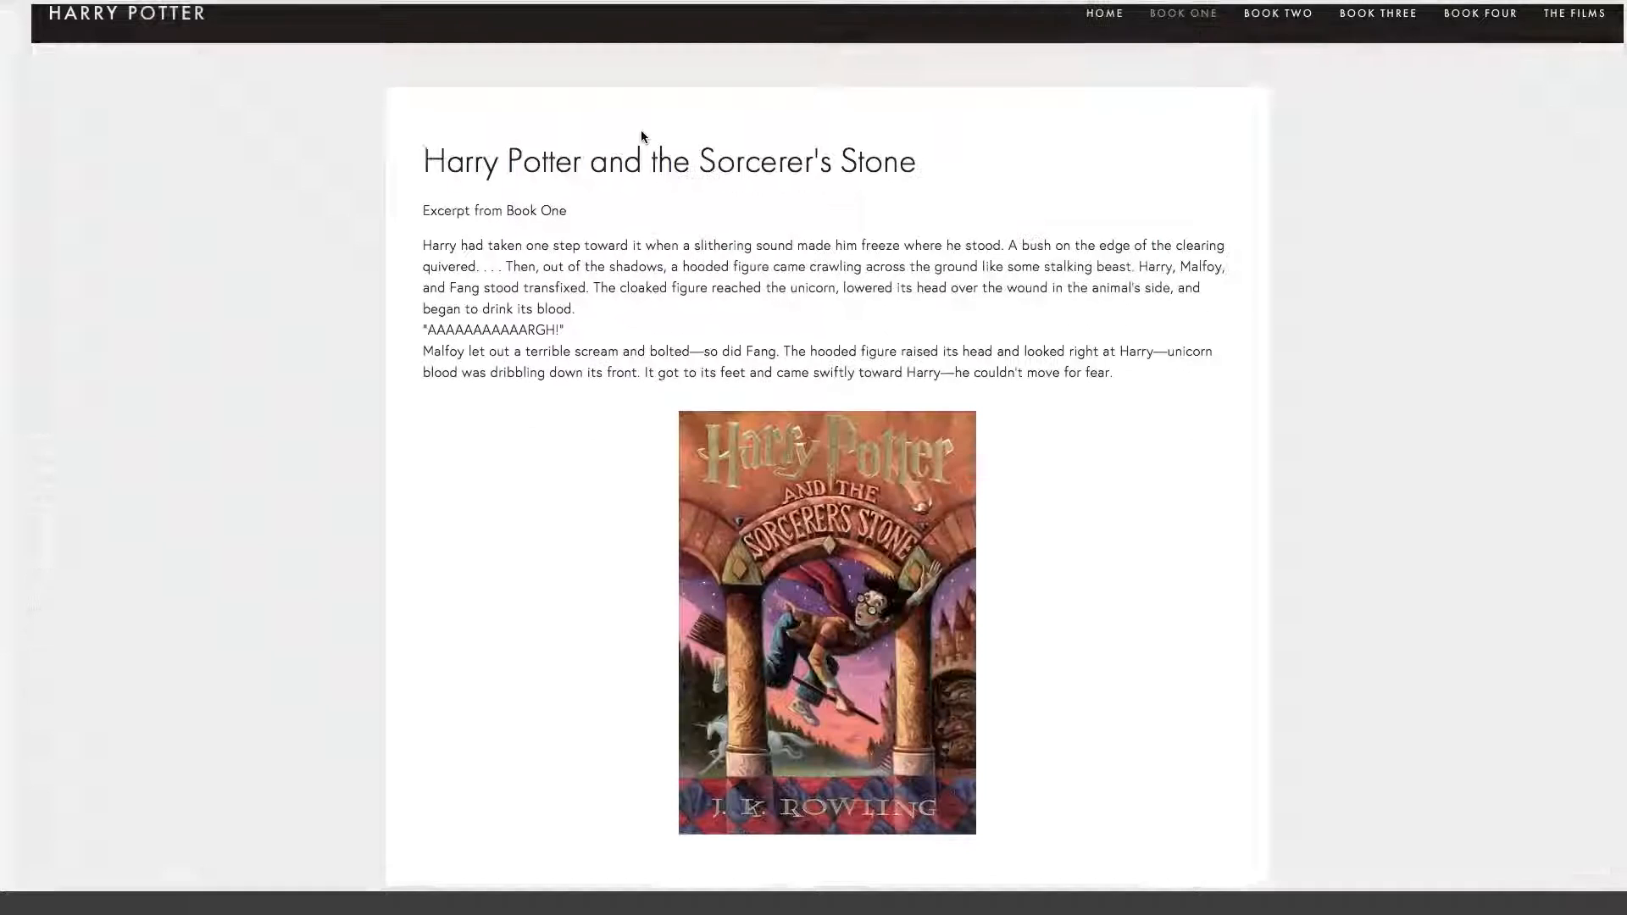
mouse_move(780, 500)
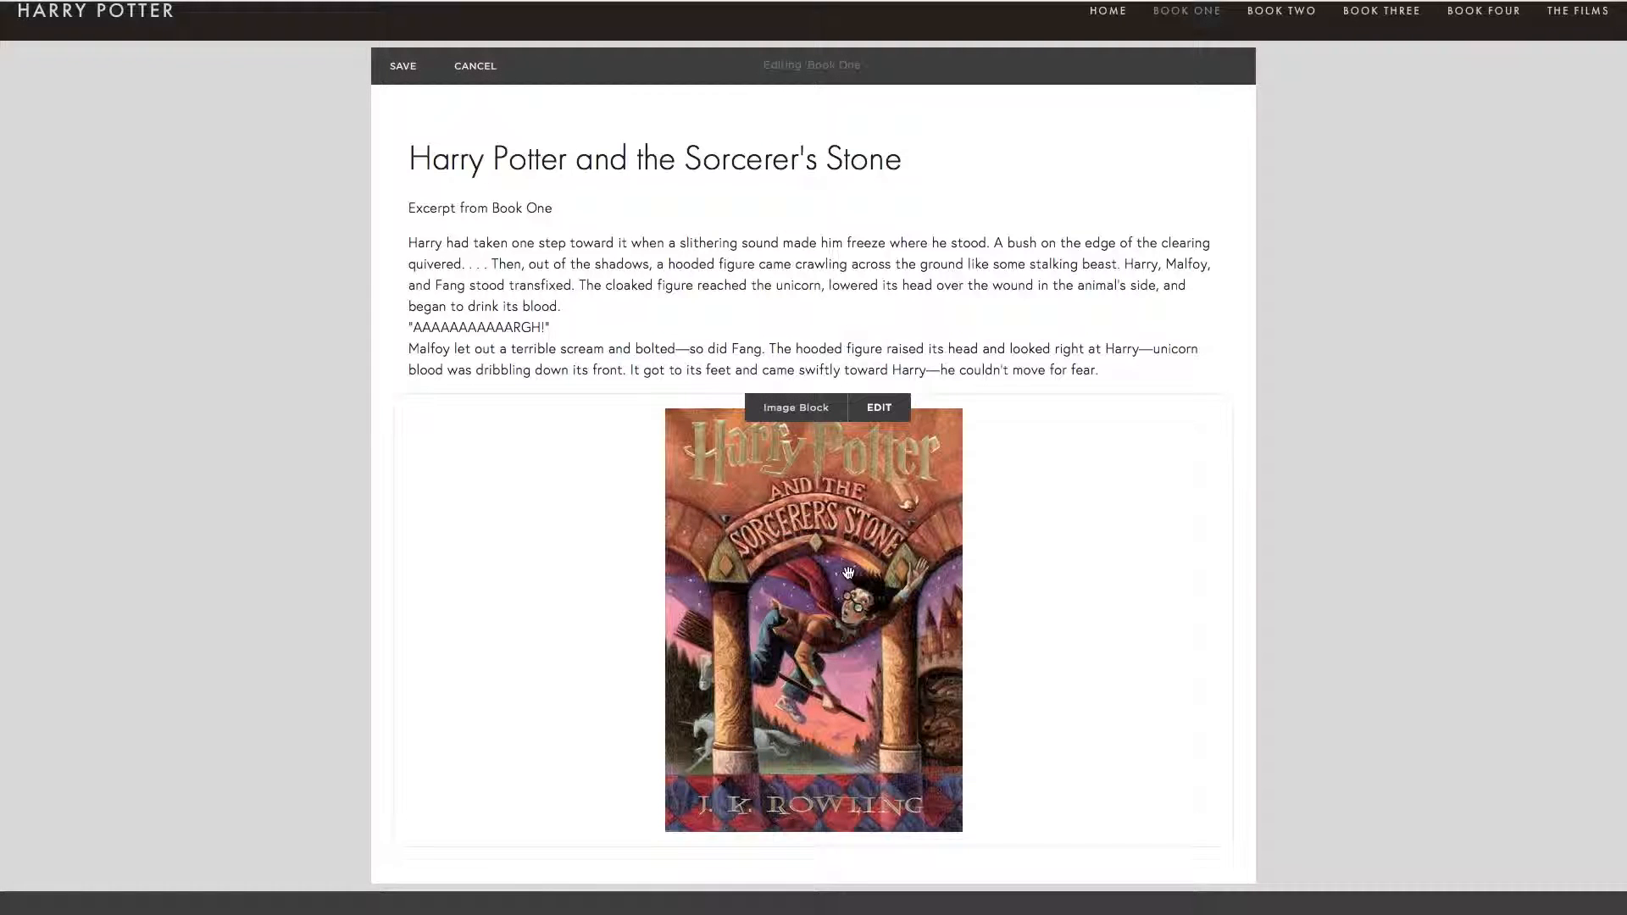
left_click_drag(849, 572, 405, 270)
left_click_drag(398, 244, 425, 264)
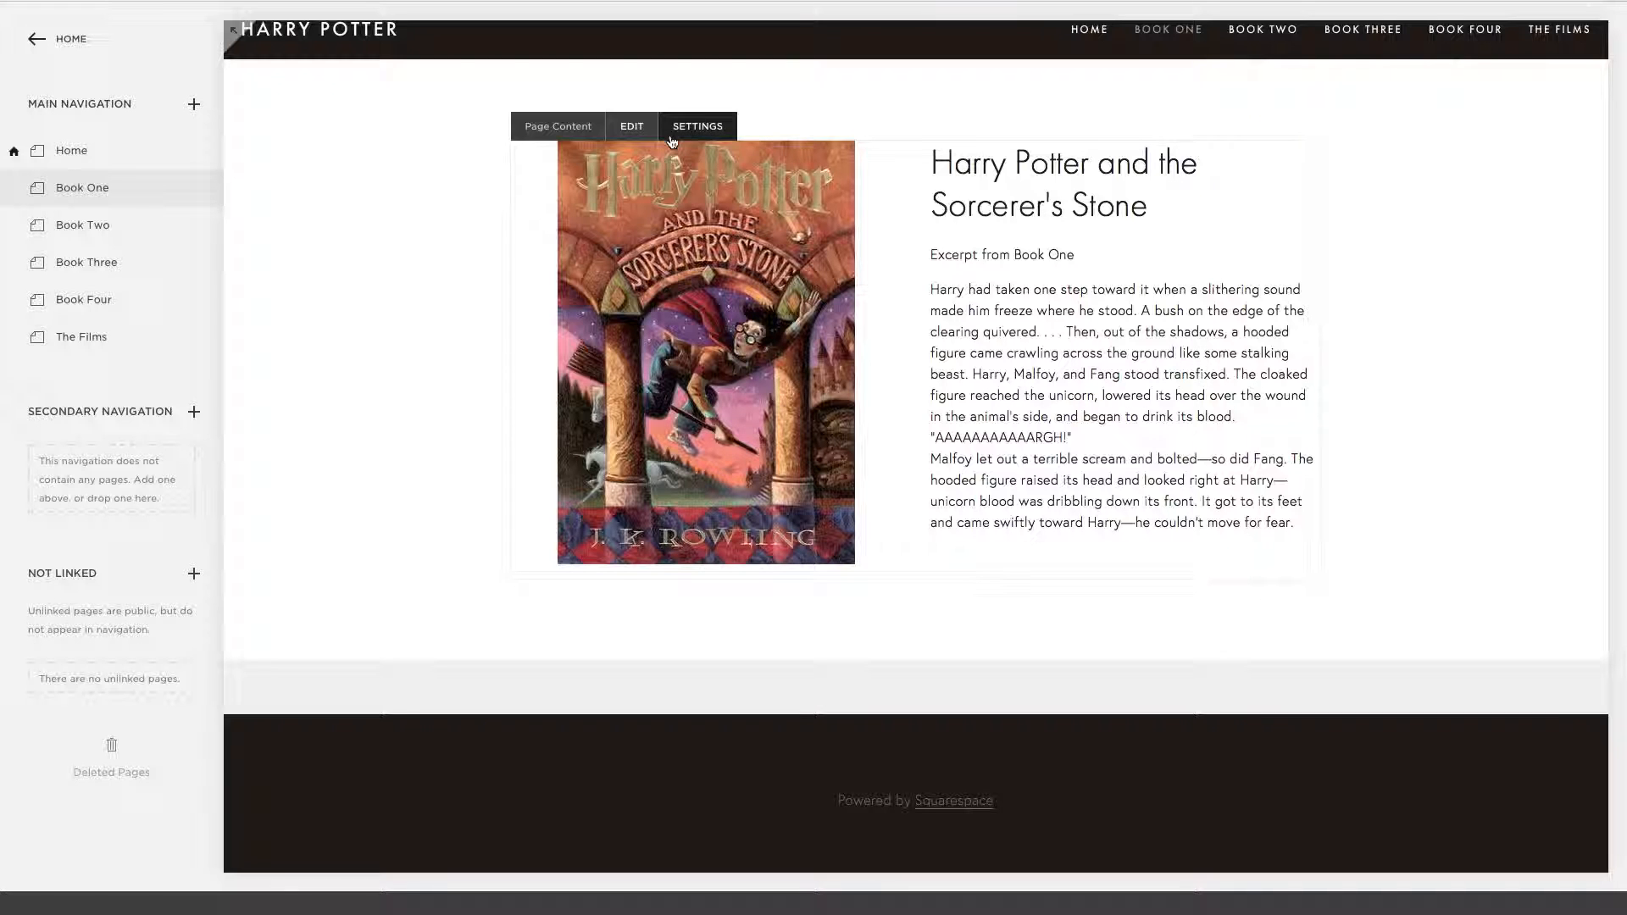
Insert a text block above the cover image and excerpt reading "Harry Potter and the Sorcerer's Stone".
left_click(634, 127)
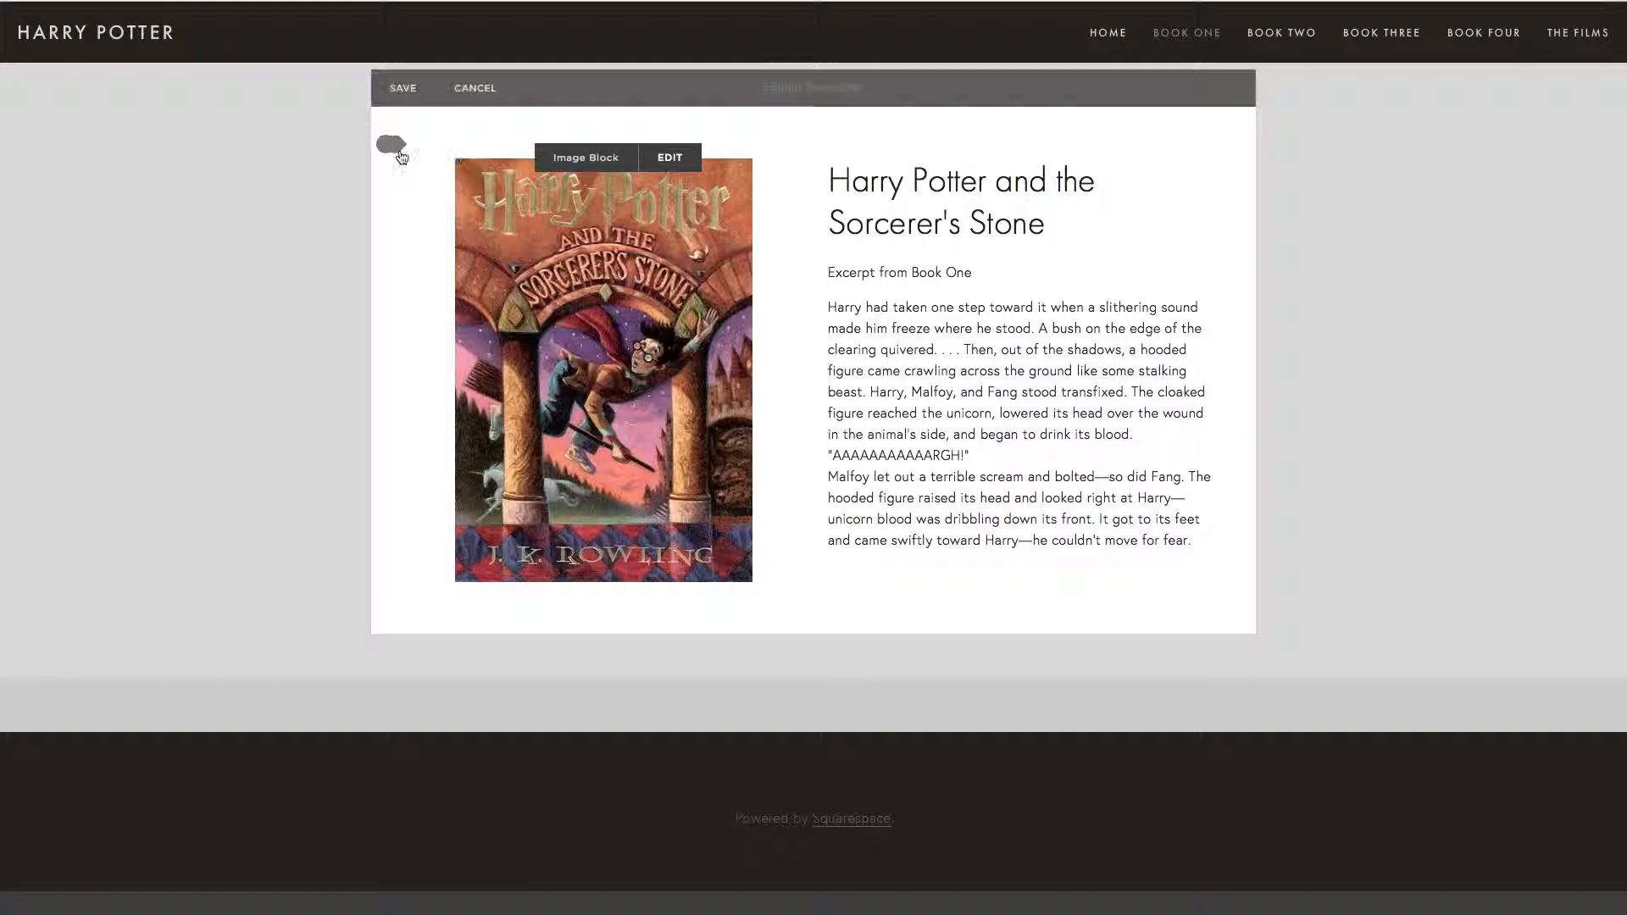
left_click_drag(401, 157, 378, 145)
left_click(382, 144)
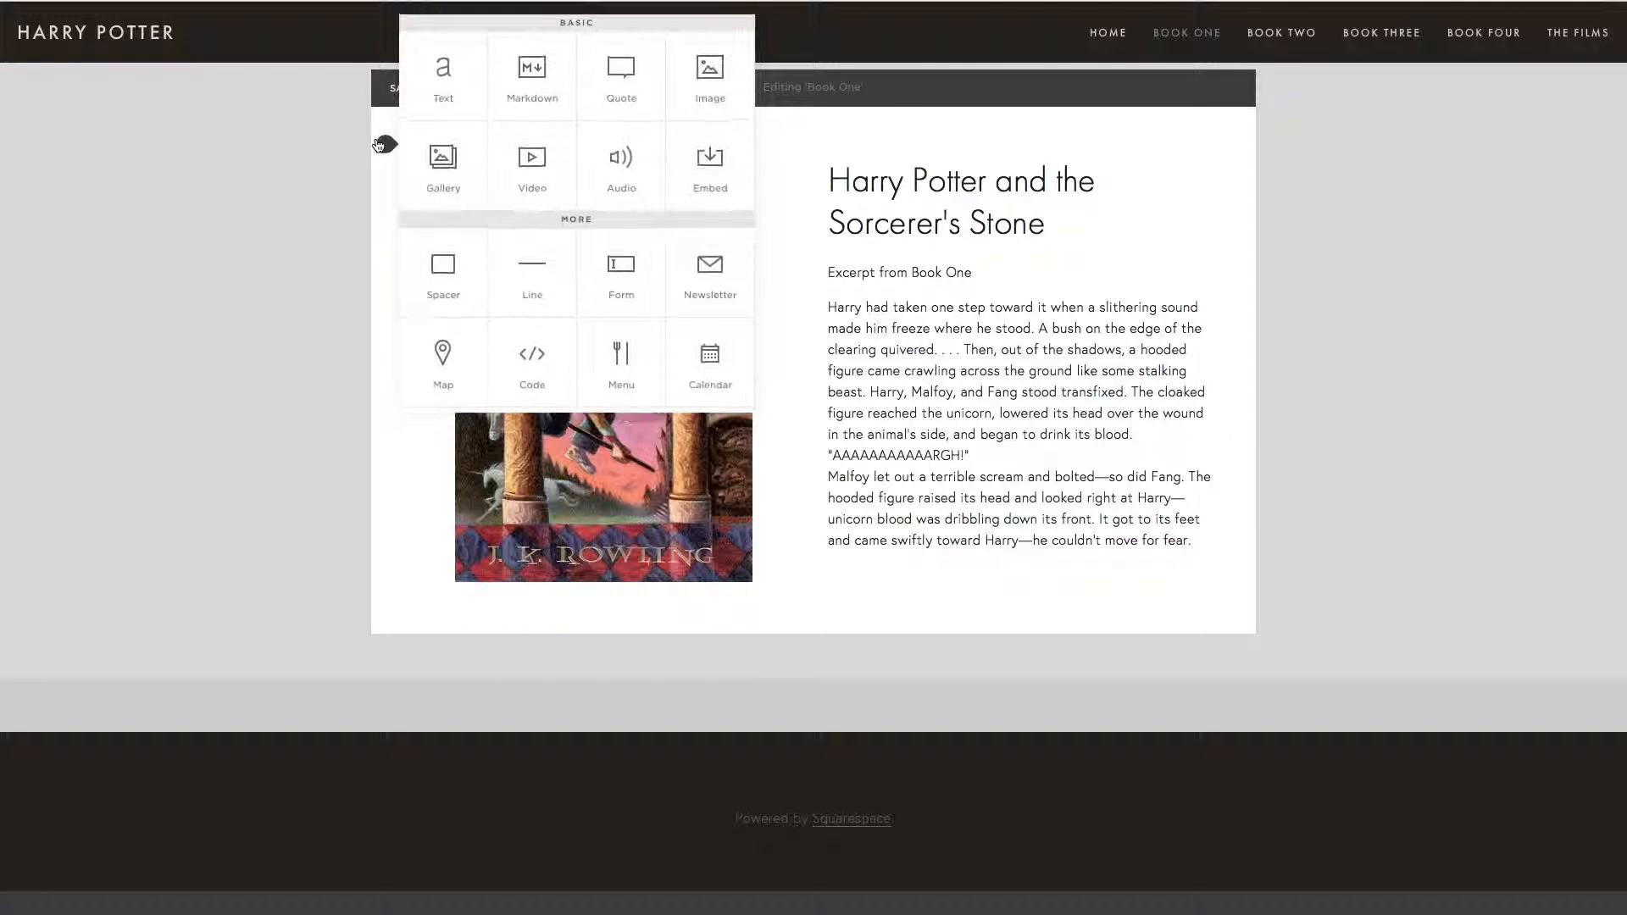
left_click(443, 87)
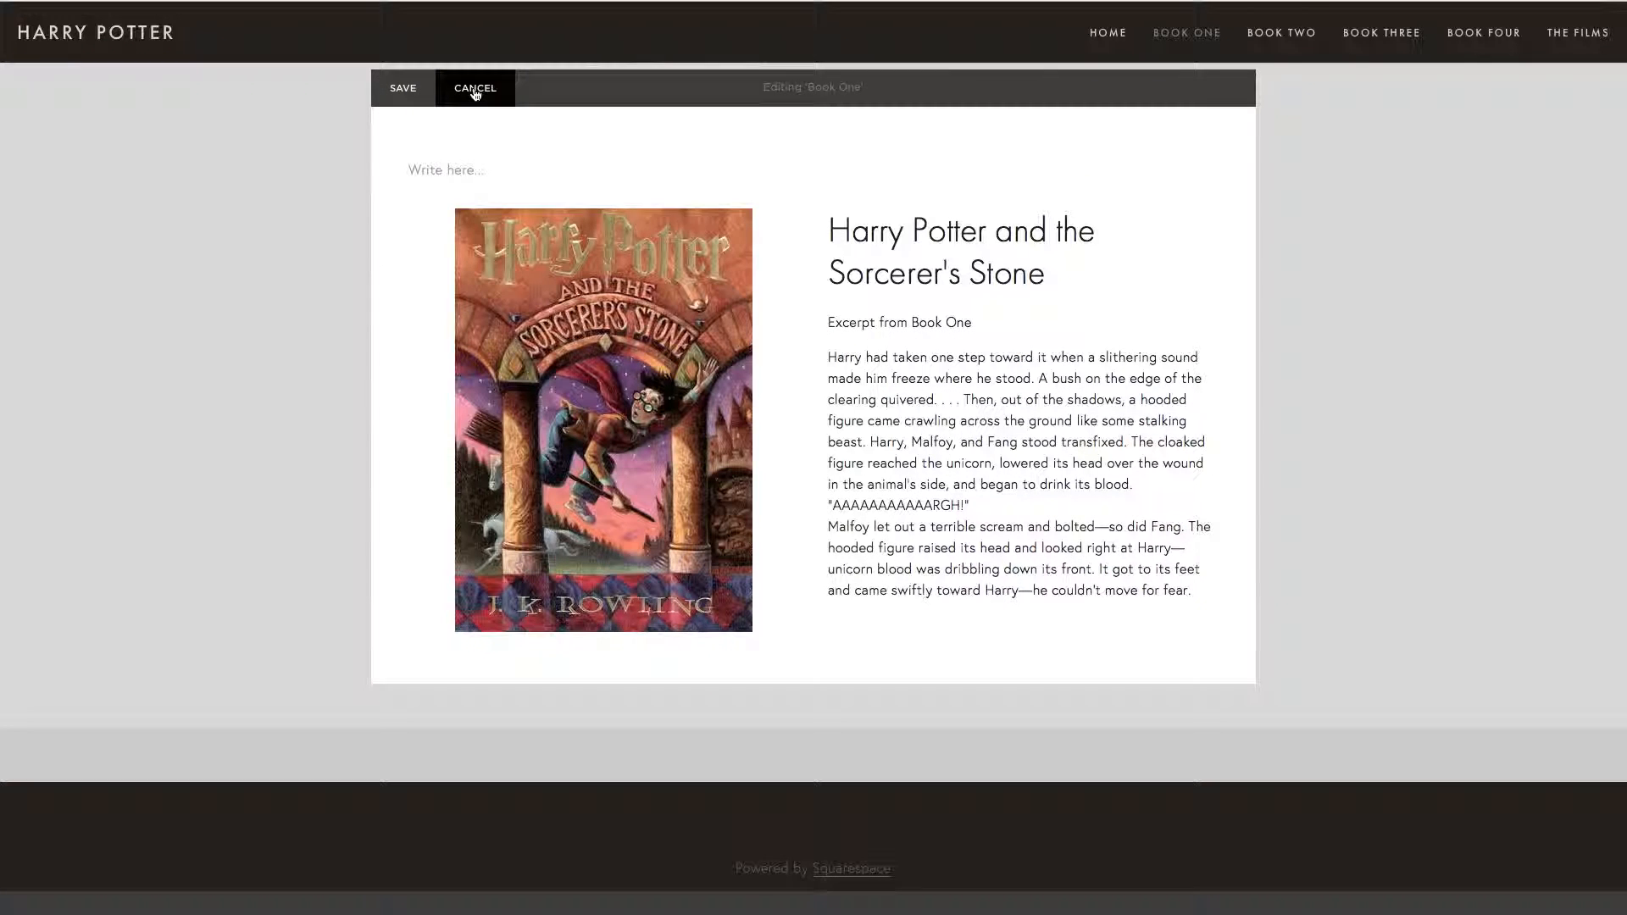
left_click(469, 173)
type("Harry Potter and ")
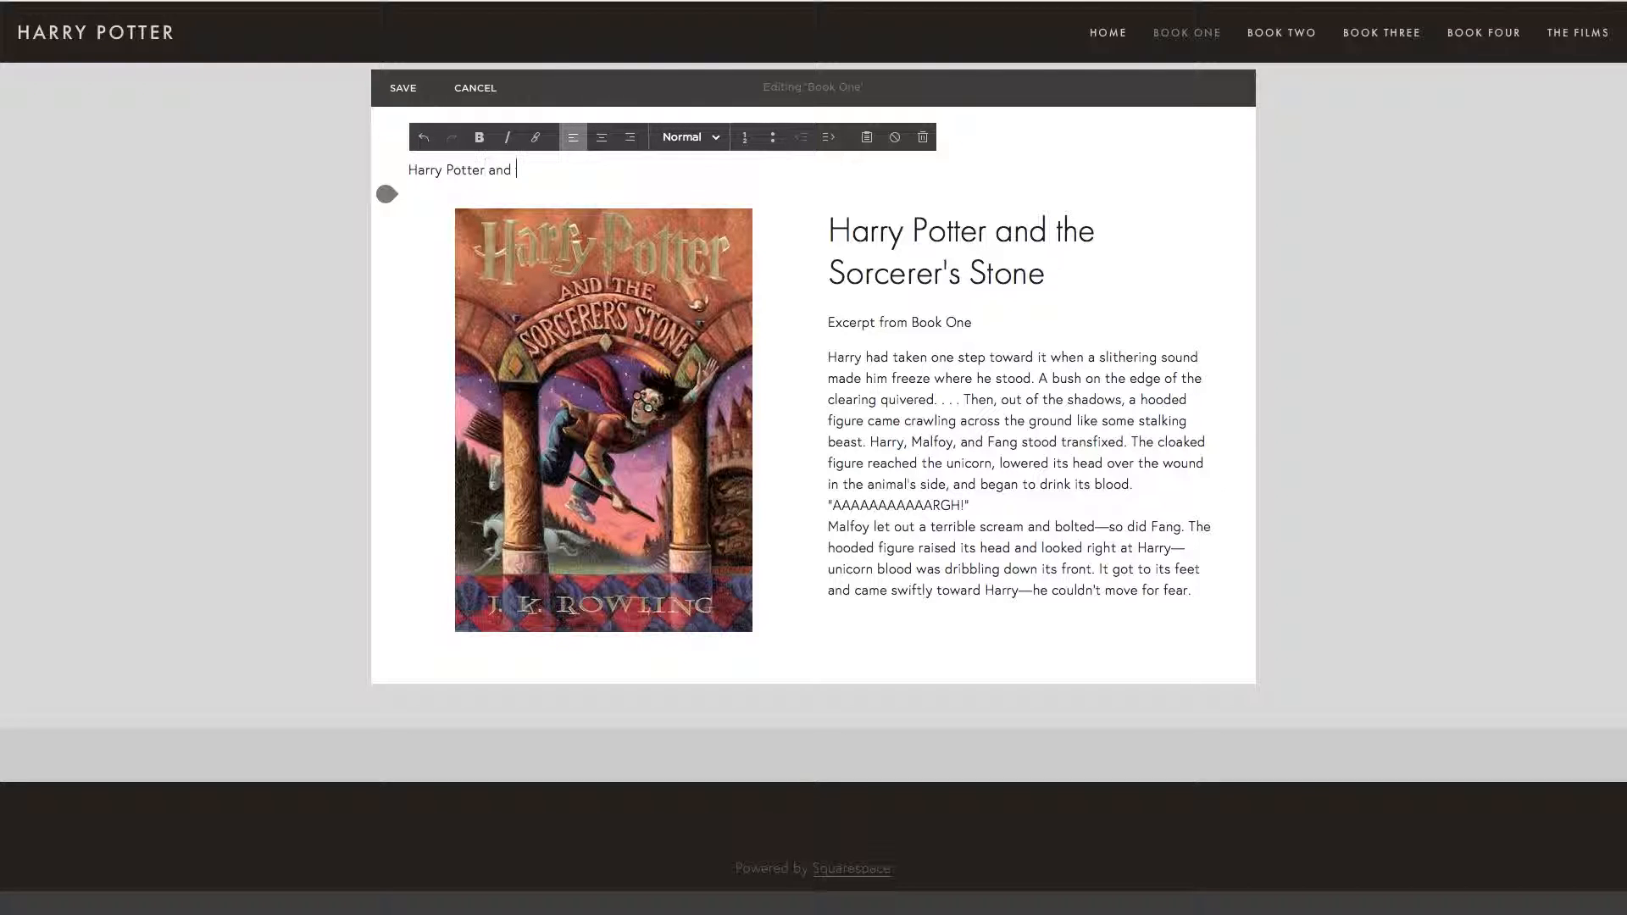
type("the Sorcerer's Stone")
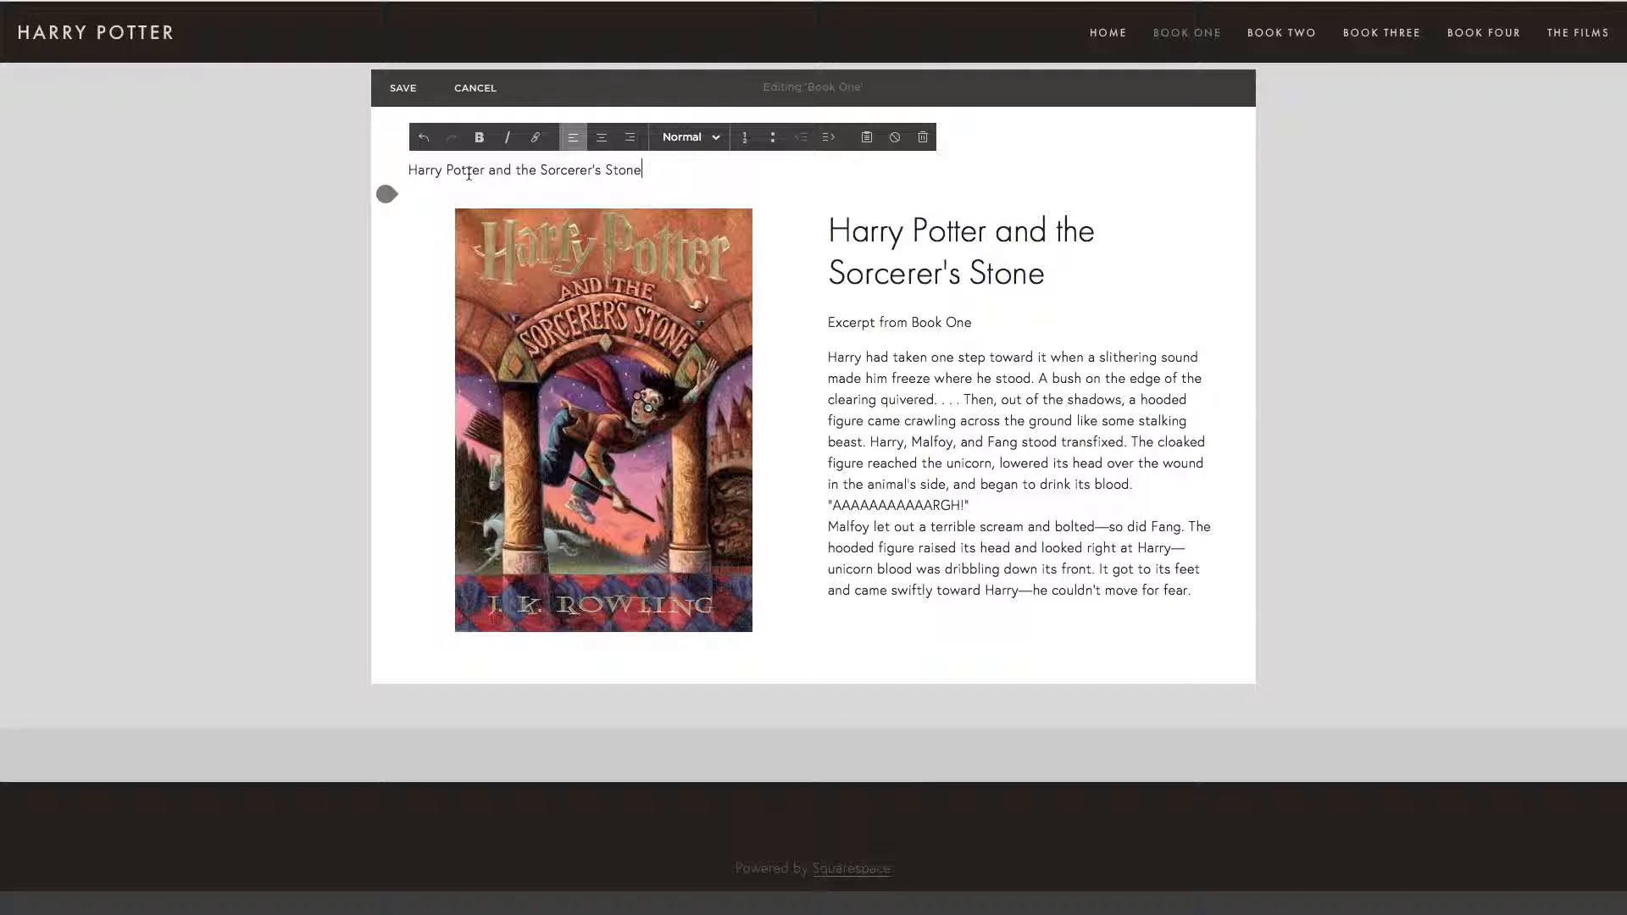
Centre the new title line, format it as Heading 1 without bold, and save the page.
left_click_drag(622, 170, 387, 172)
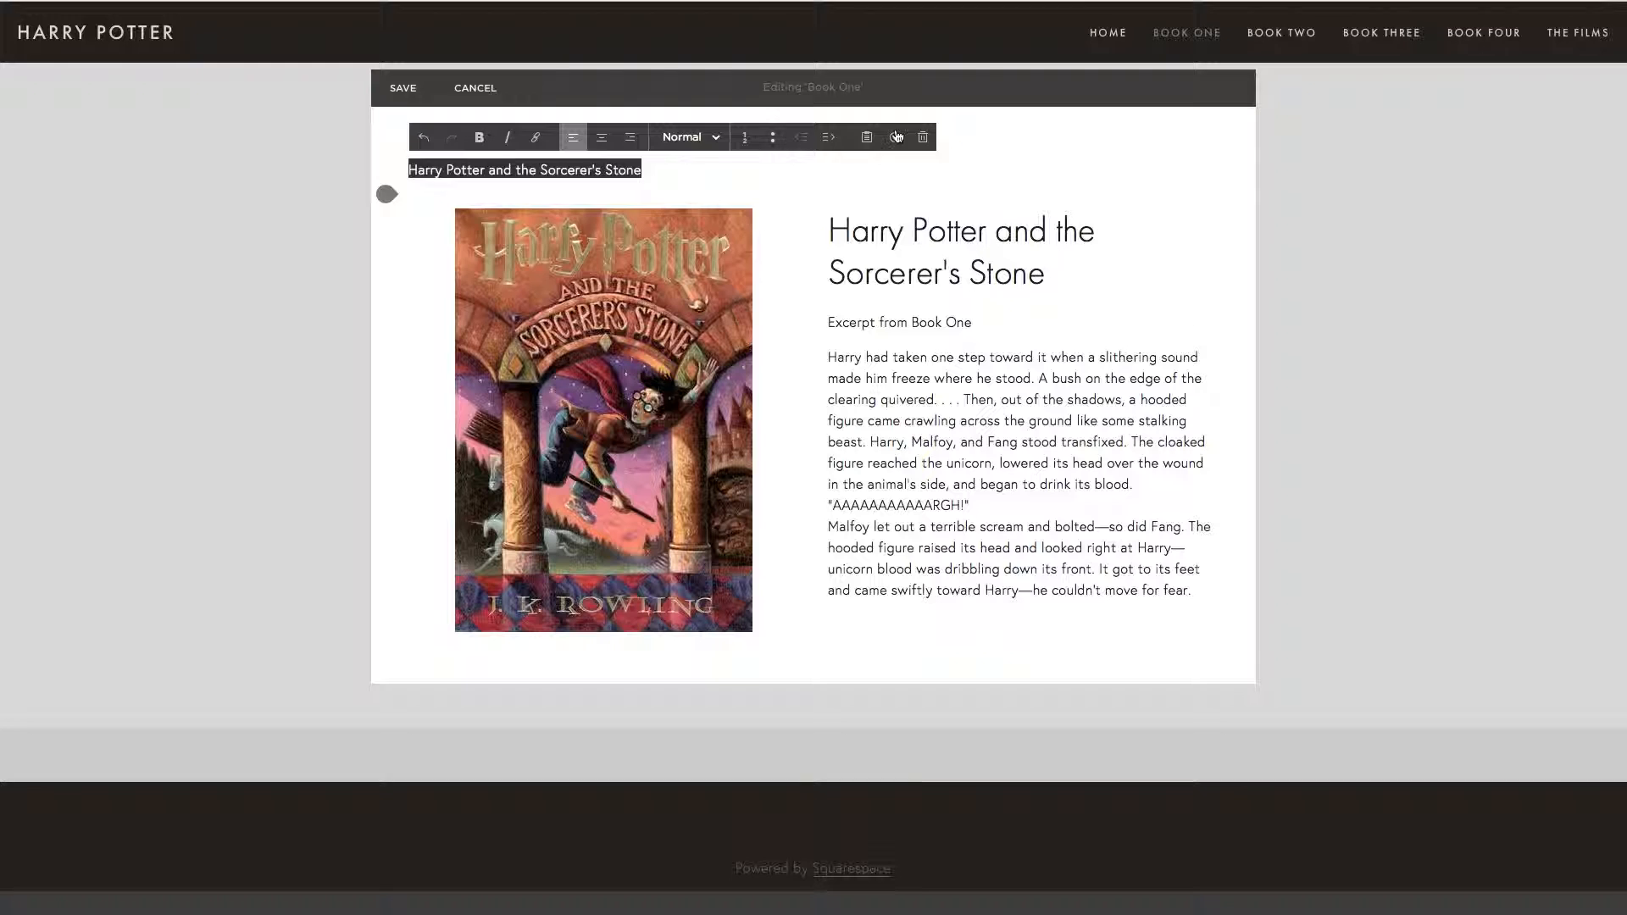
left_click(603, 138)
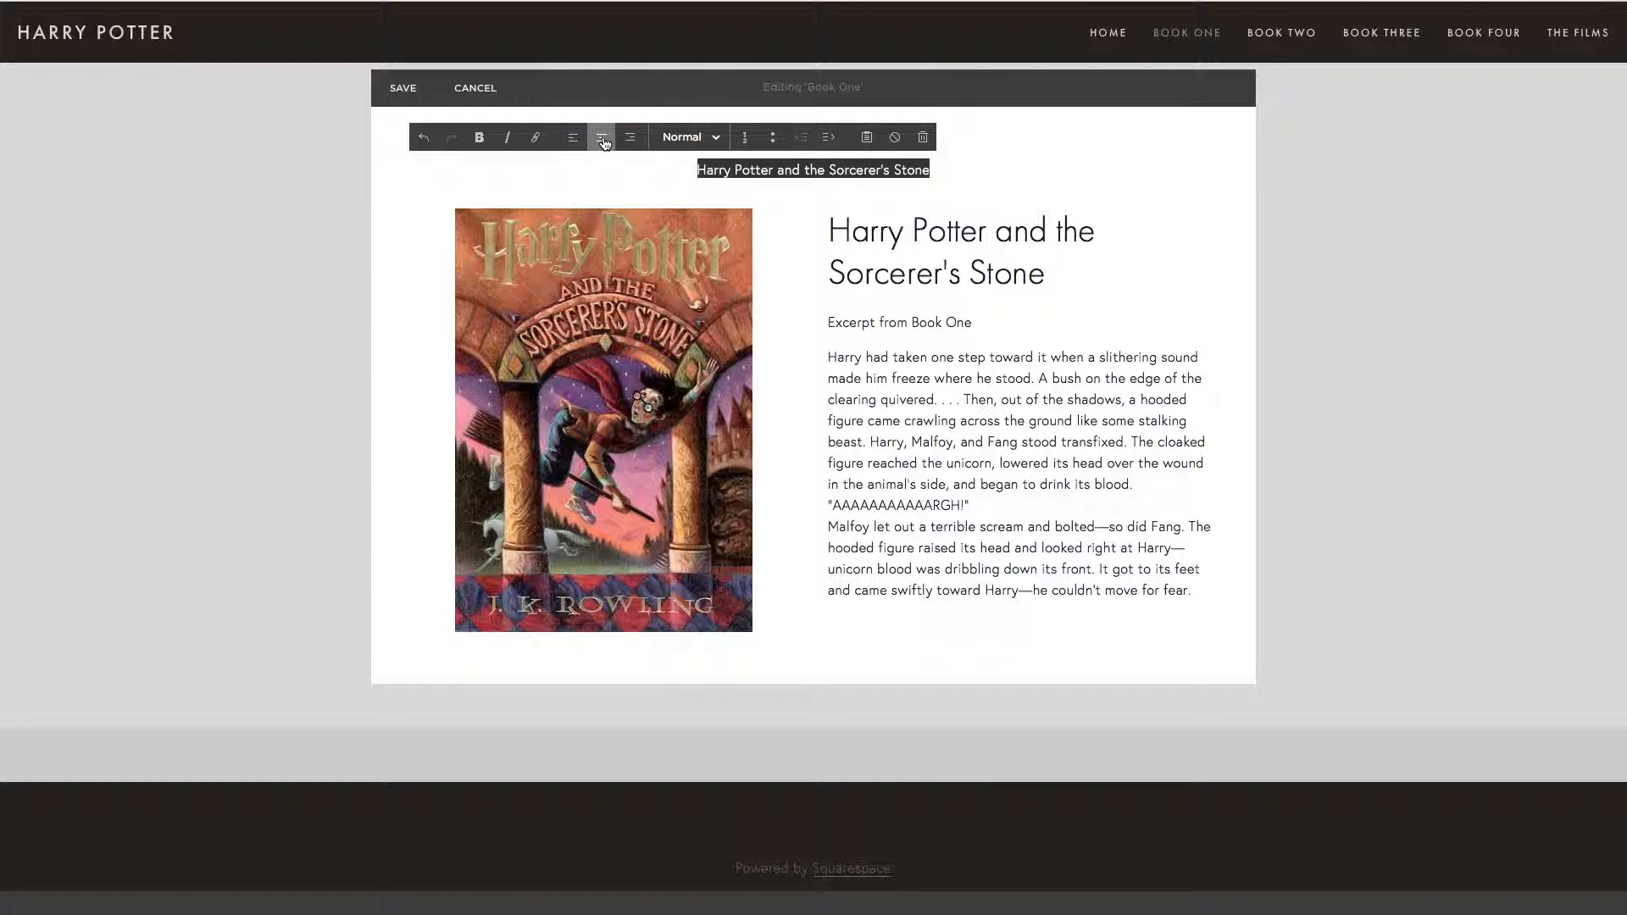
left_click(719, 138)
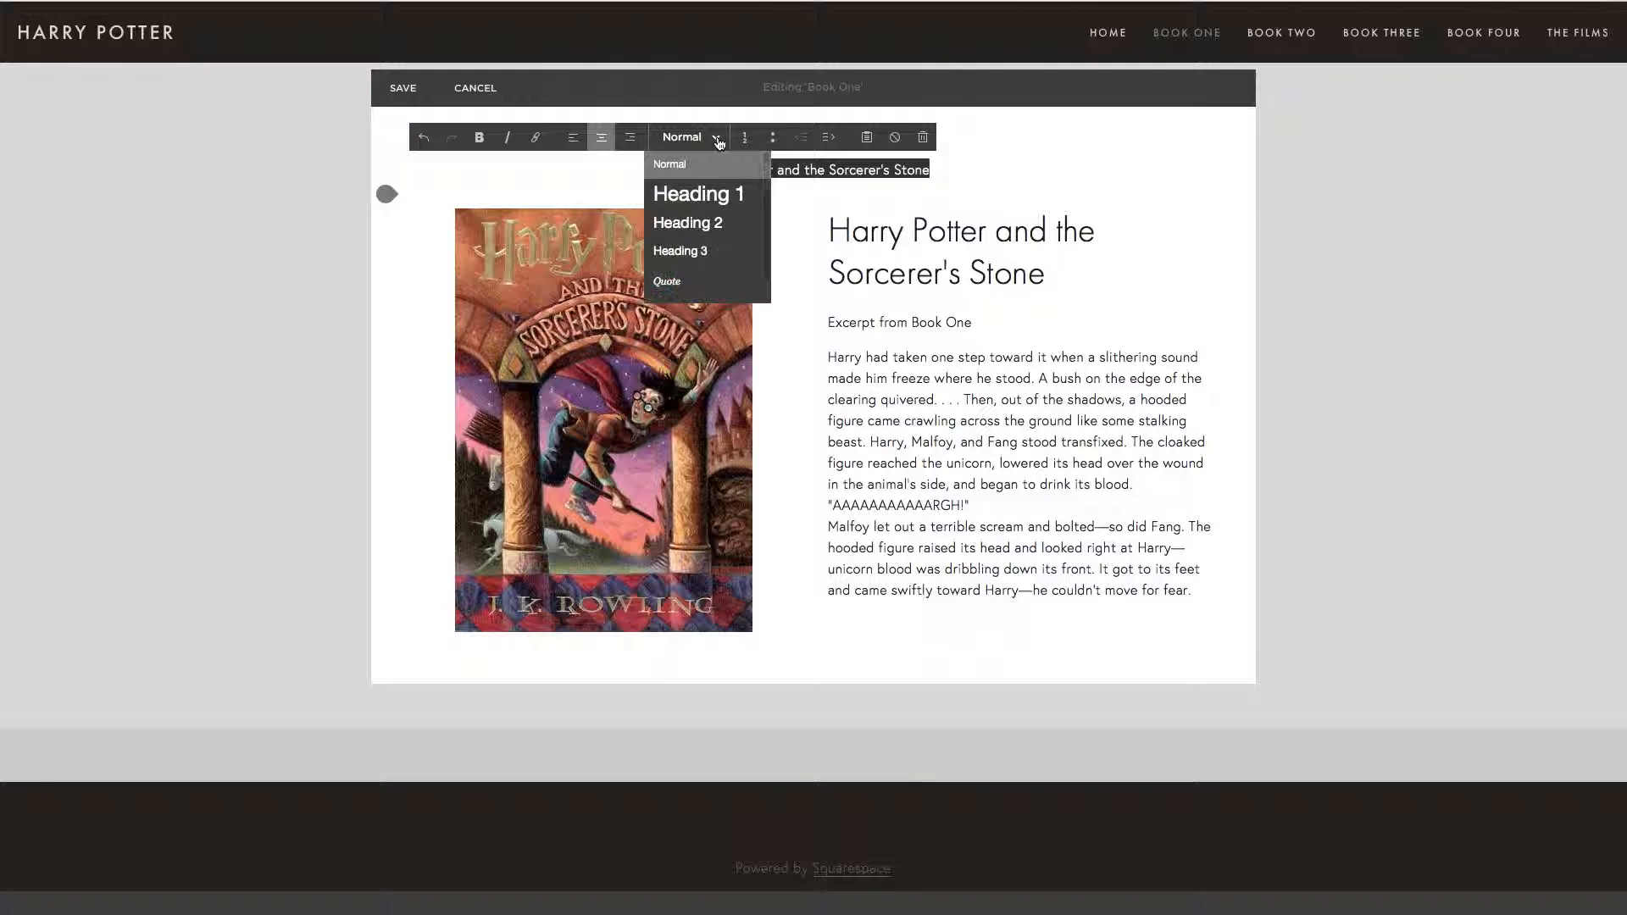
left_click(708, 188)
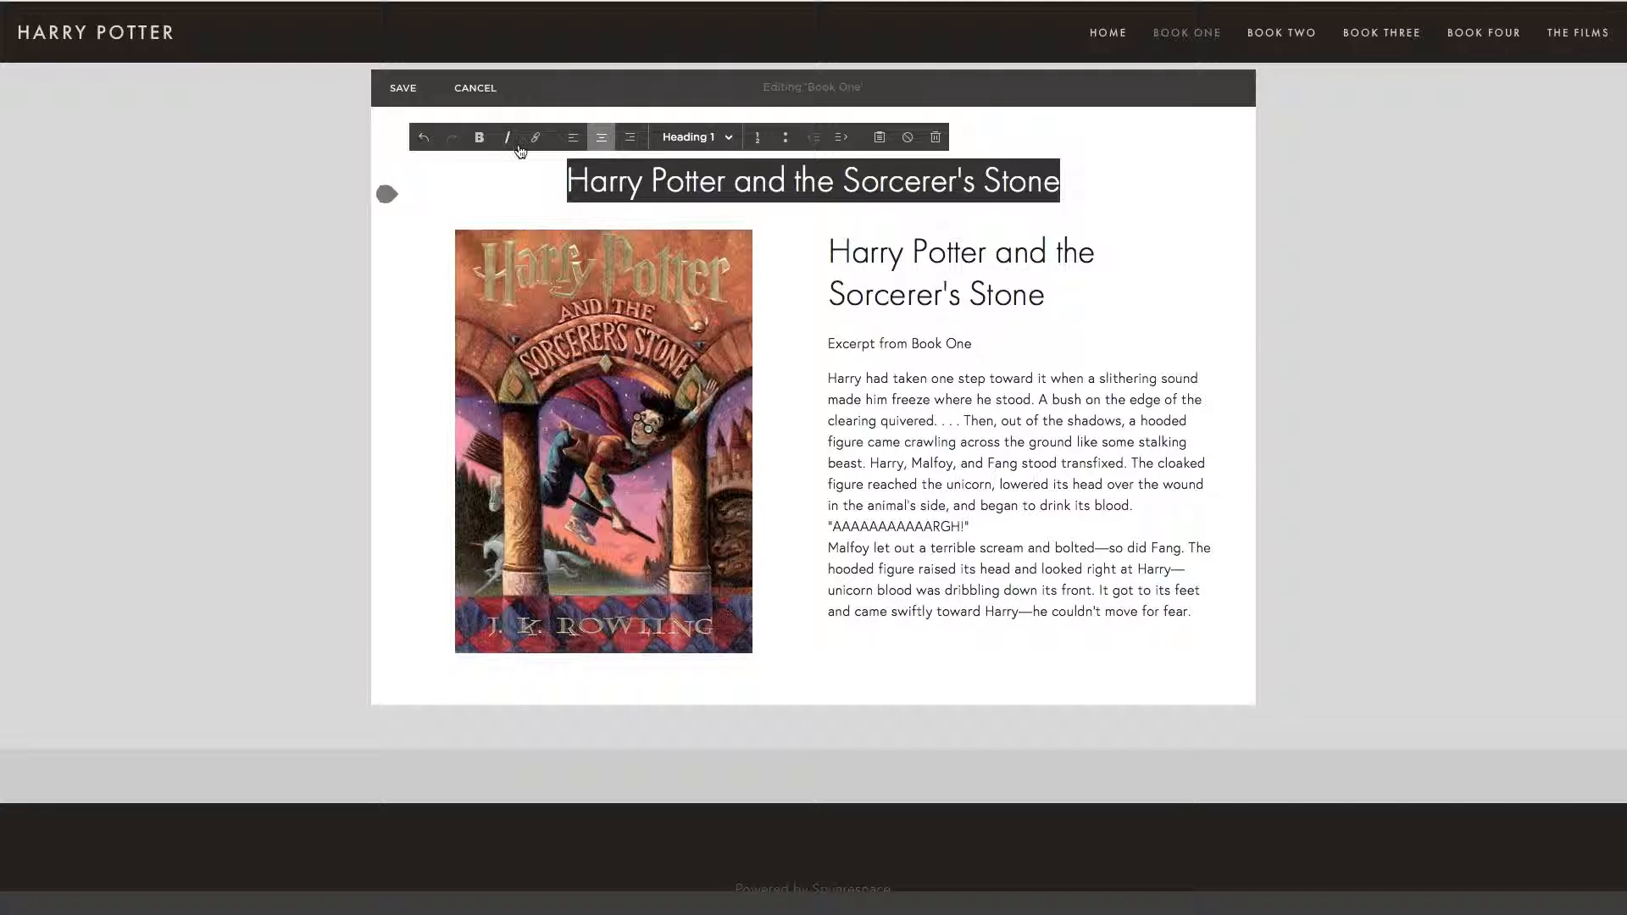
left_click(479, 138)
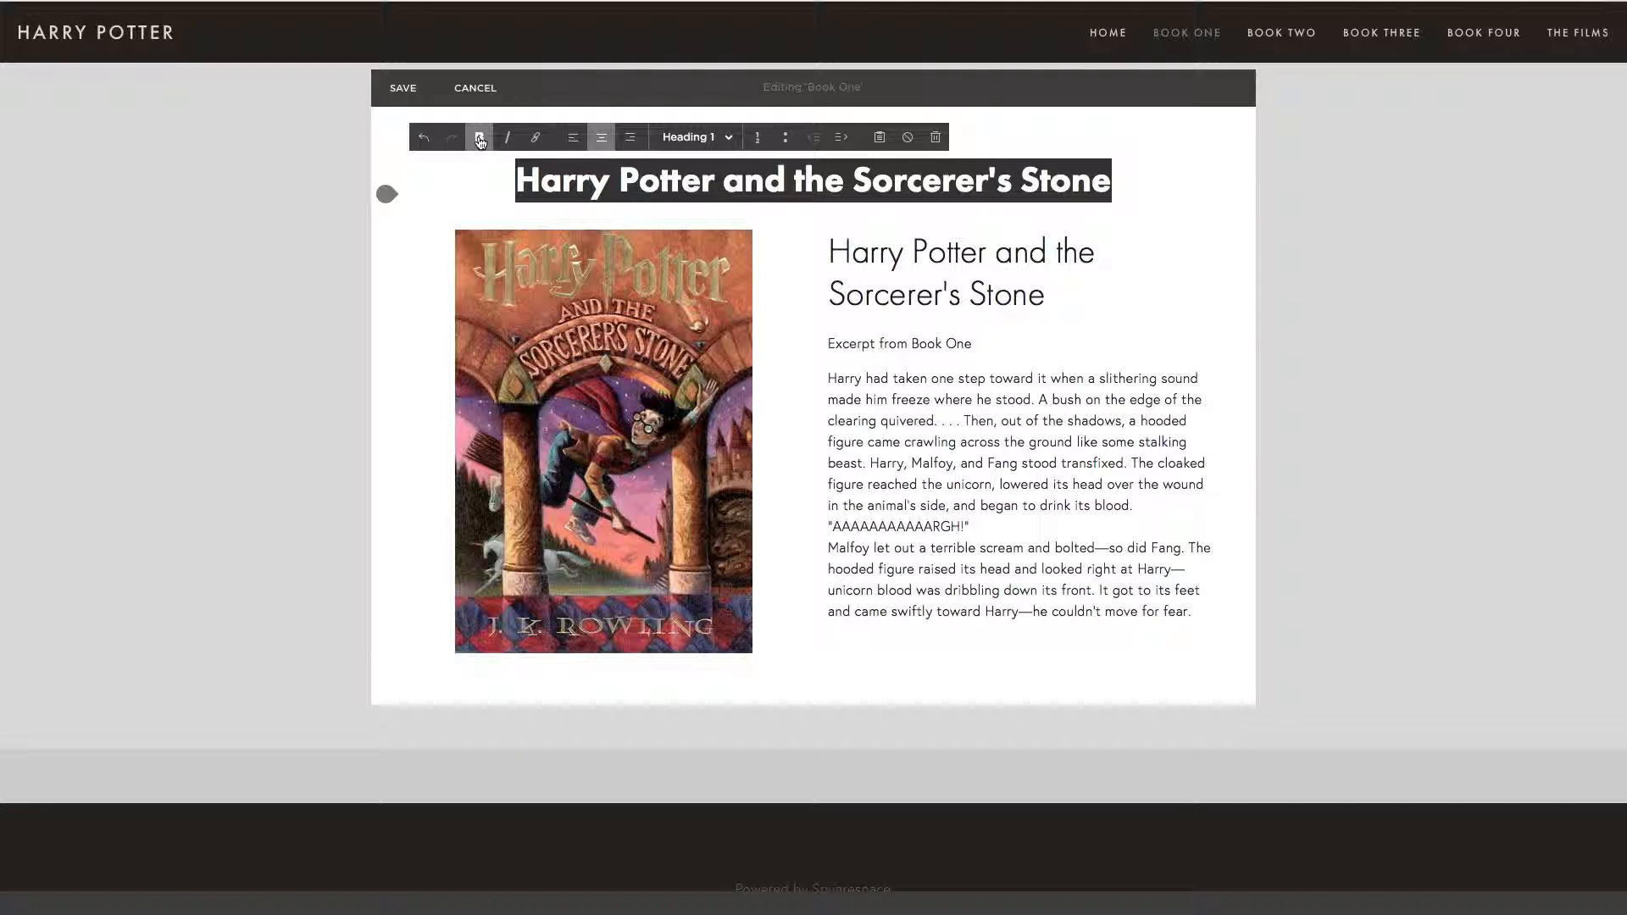
left_click(480, 139)
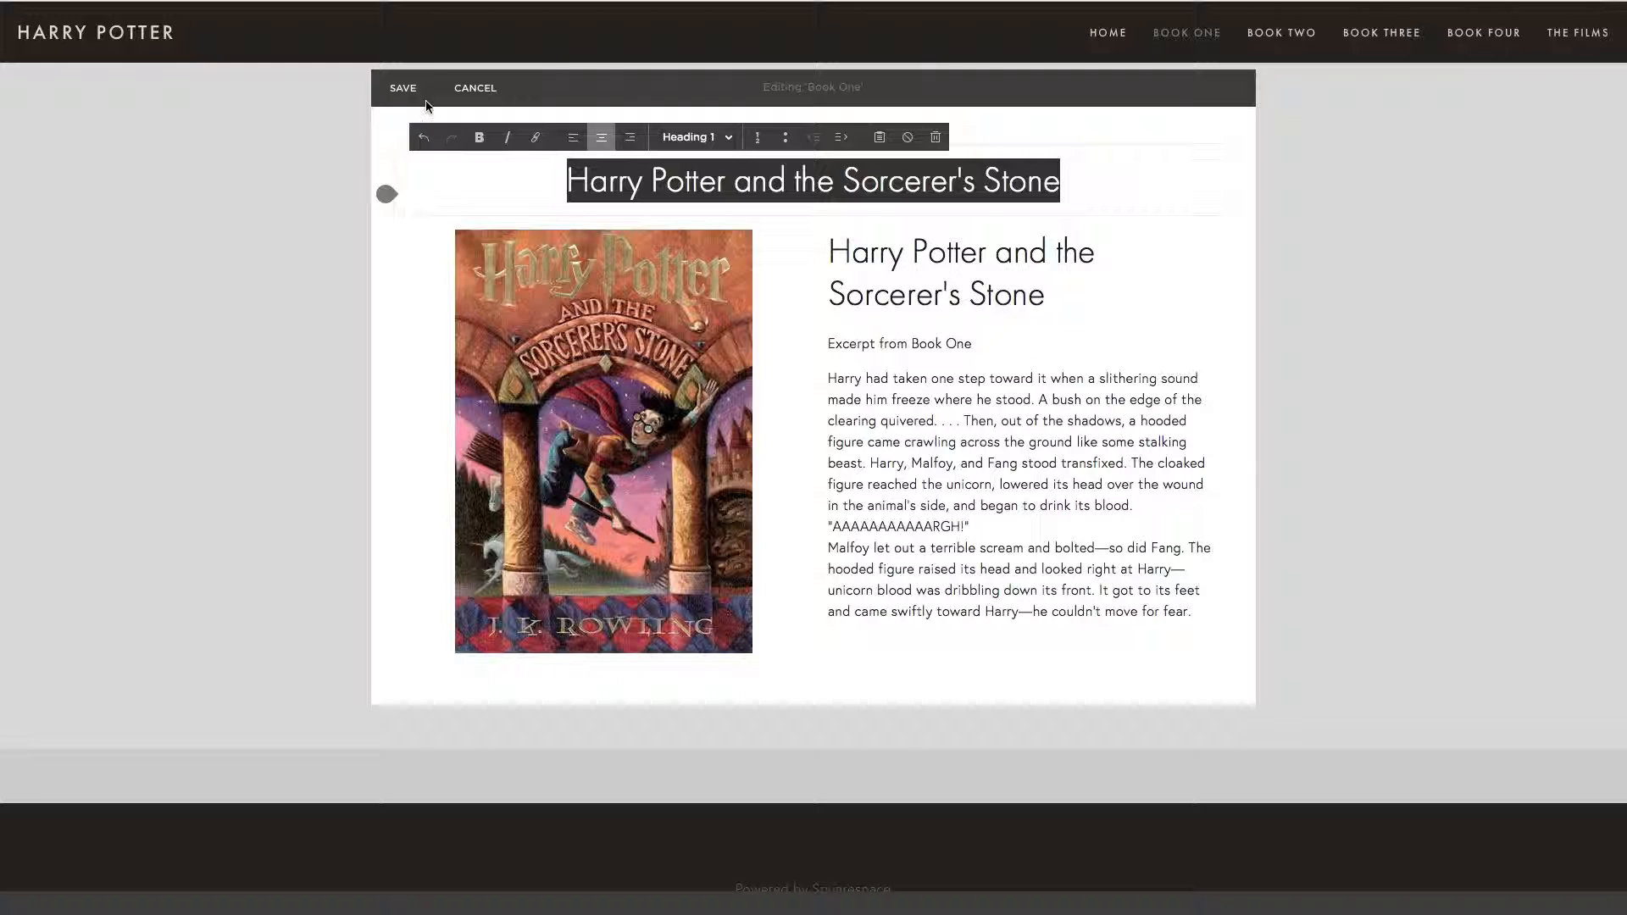
left_click(403, 89)
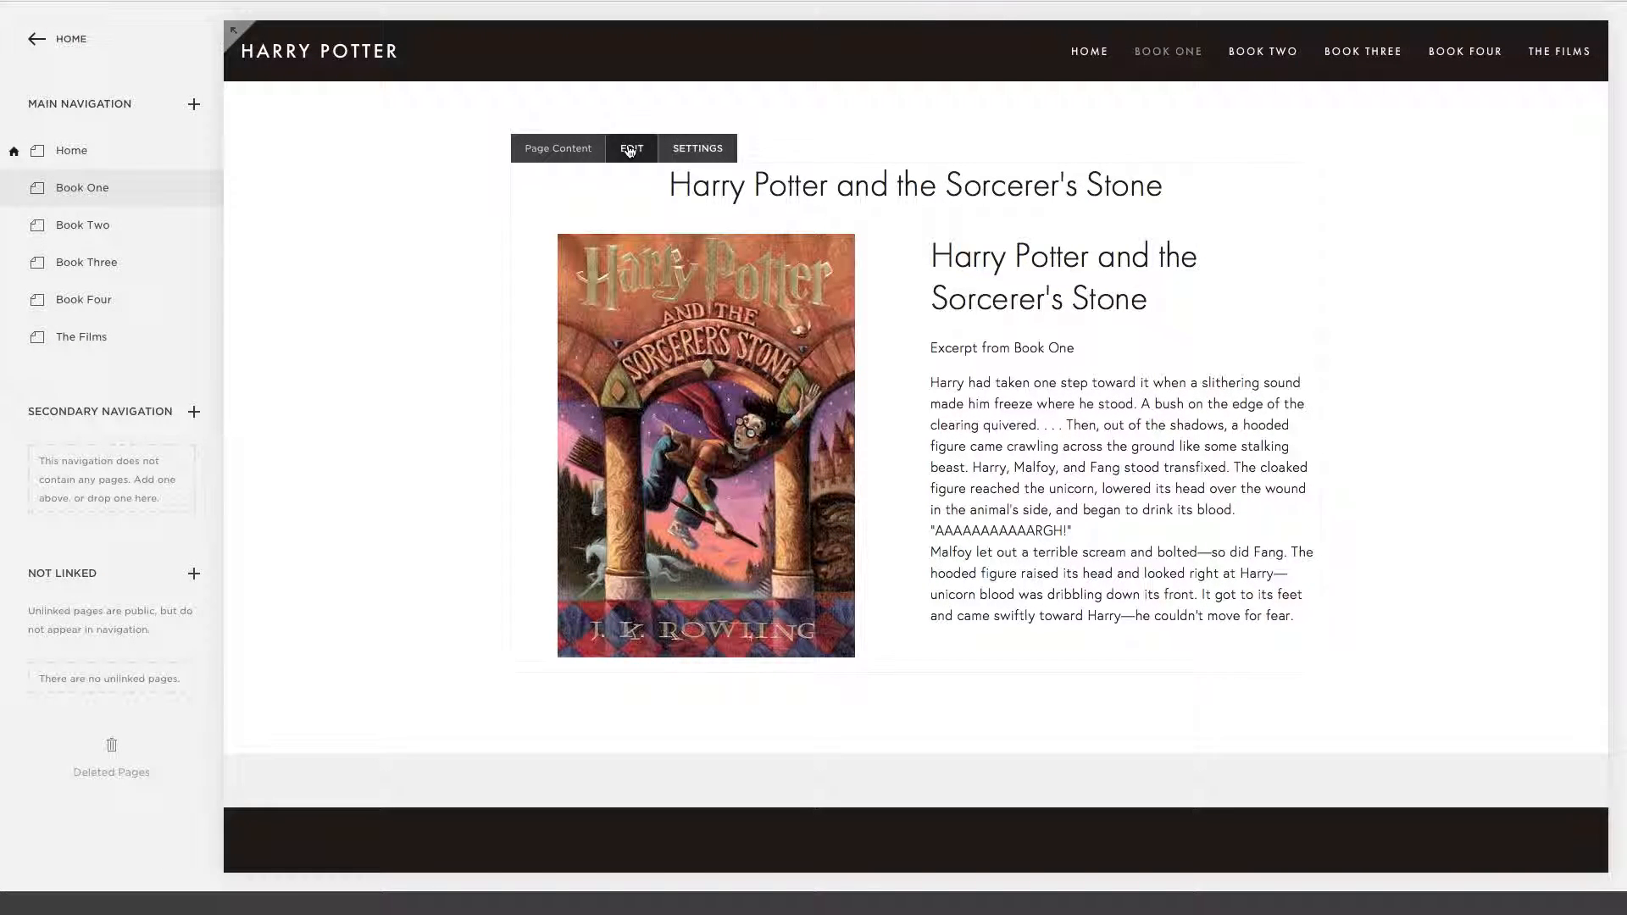
Reopen the page for editing and remove the duplicate title and its empty line above "Excerpt from Book One".
left_click(630, 151)
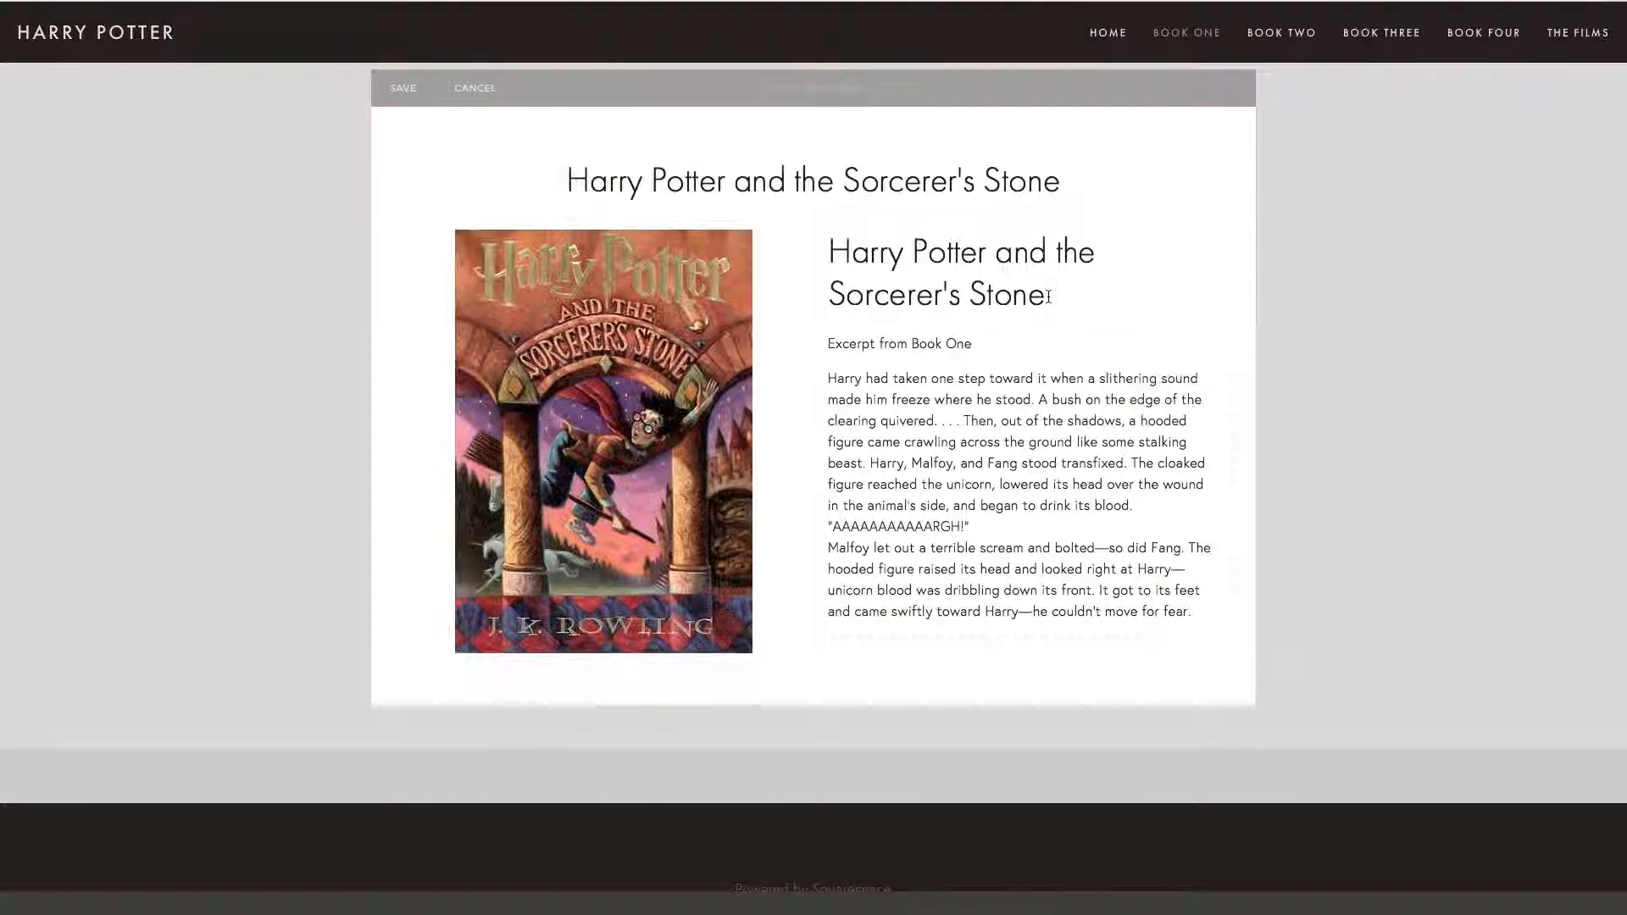
left_click_drag(1059, 303, 386, 220)
key("BackSpace")
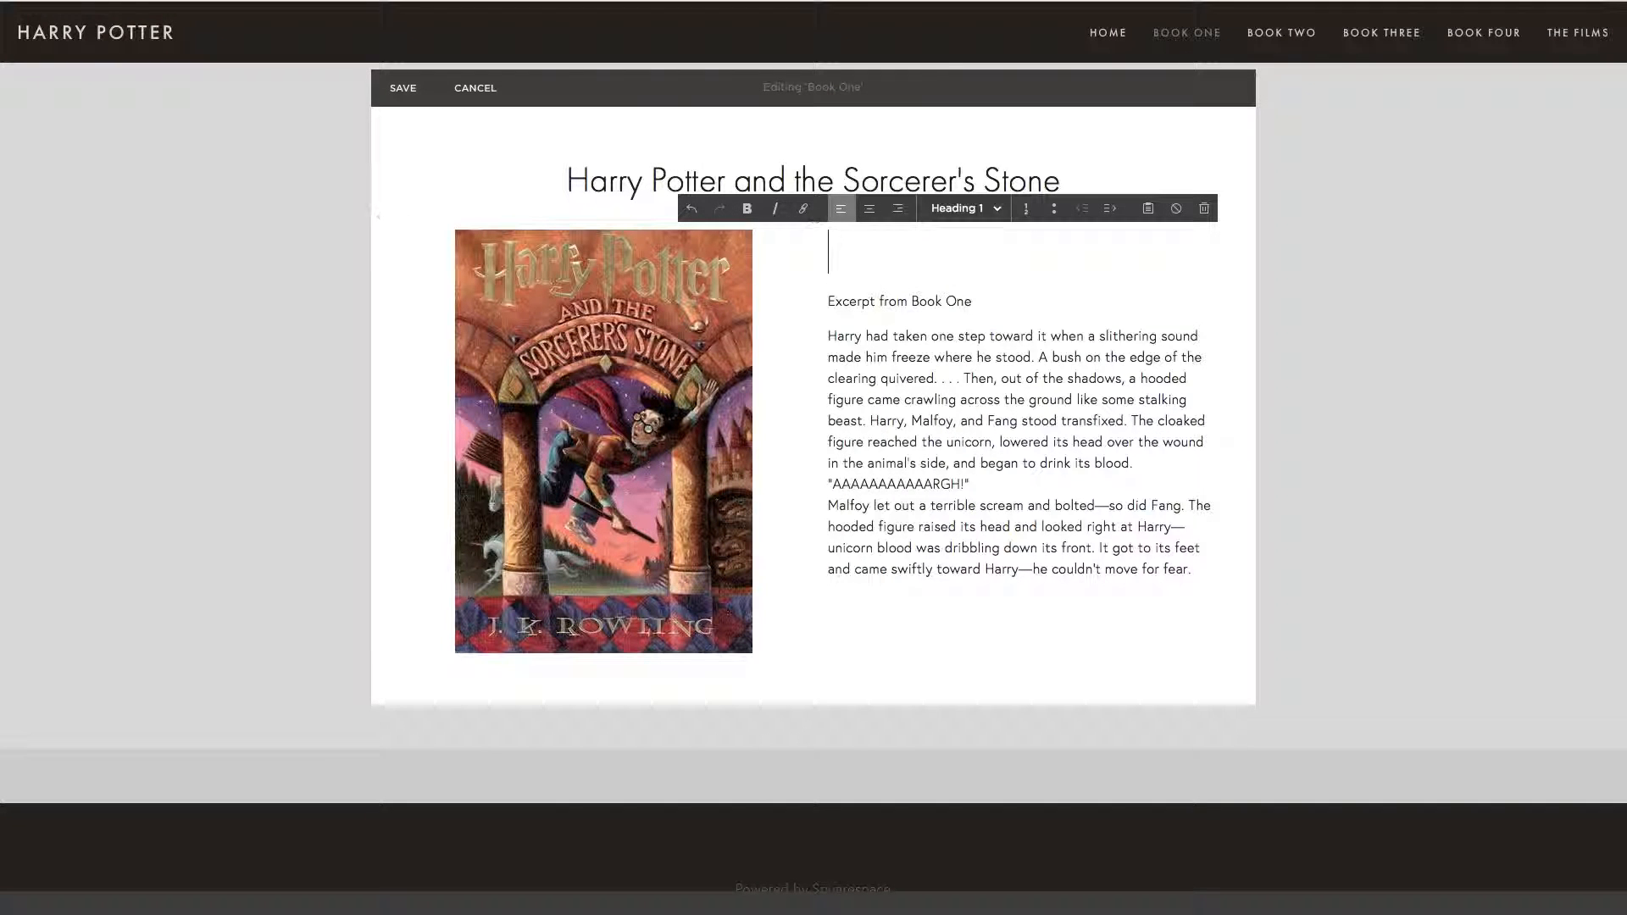
left_click(828, 303)
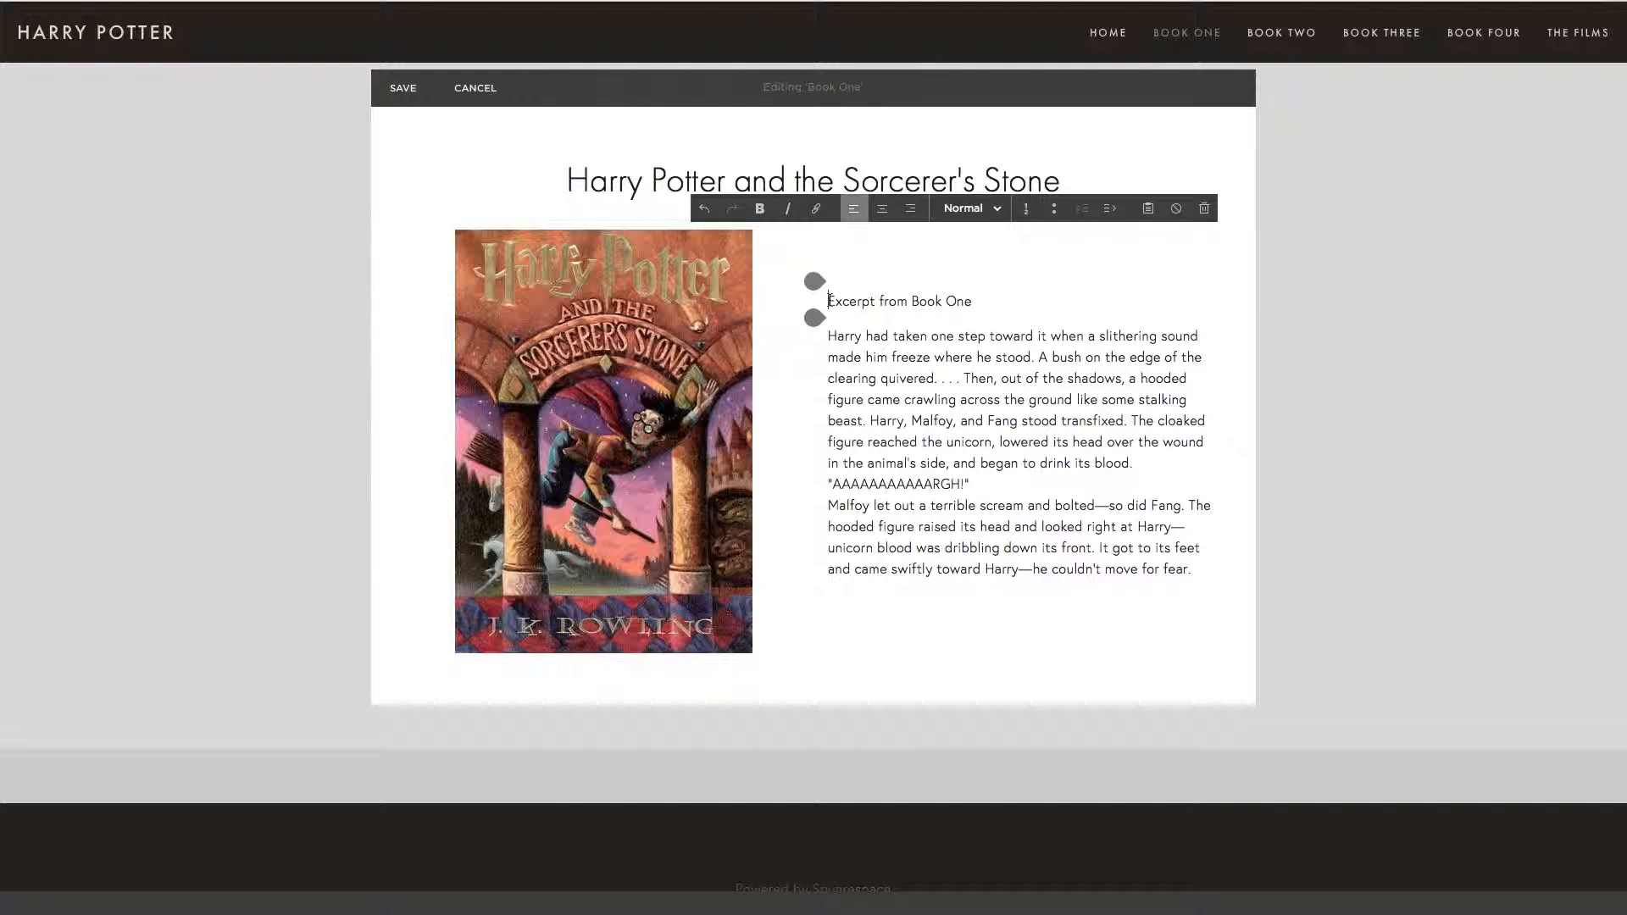
key("BackSpace")
Format the "Excerpt from Book One" line as Heading 3 and save the page.
left_click_drag(1144, 251, 814, 279)
left_click(983, 218)
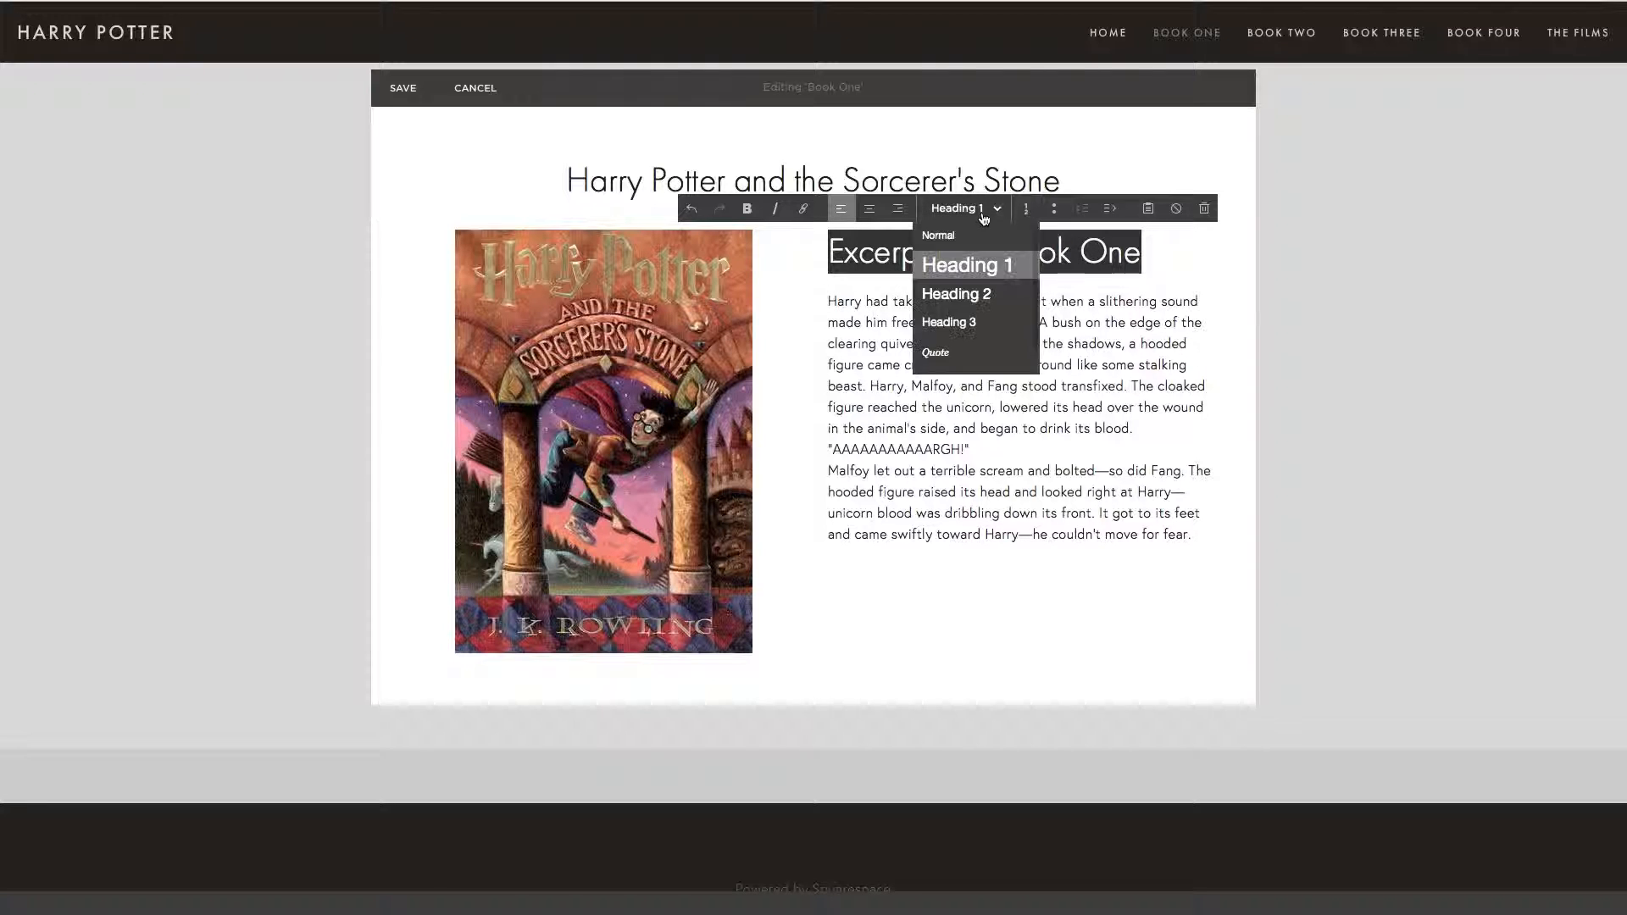
left_click(977, 321)
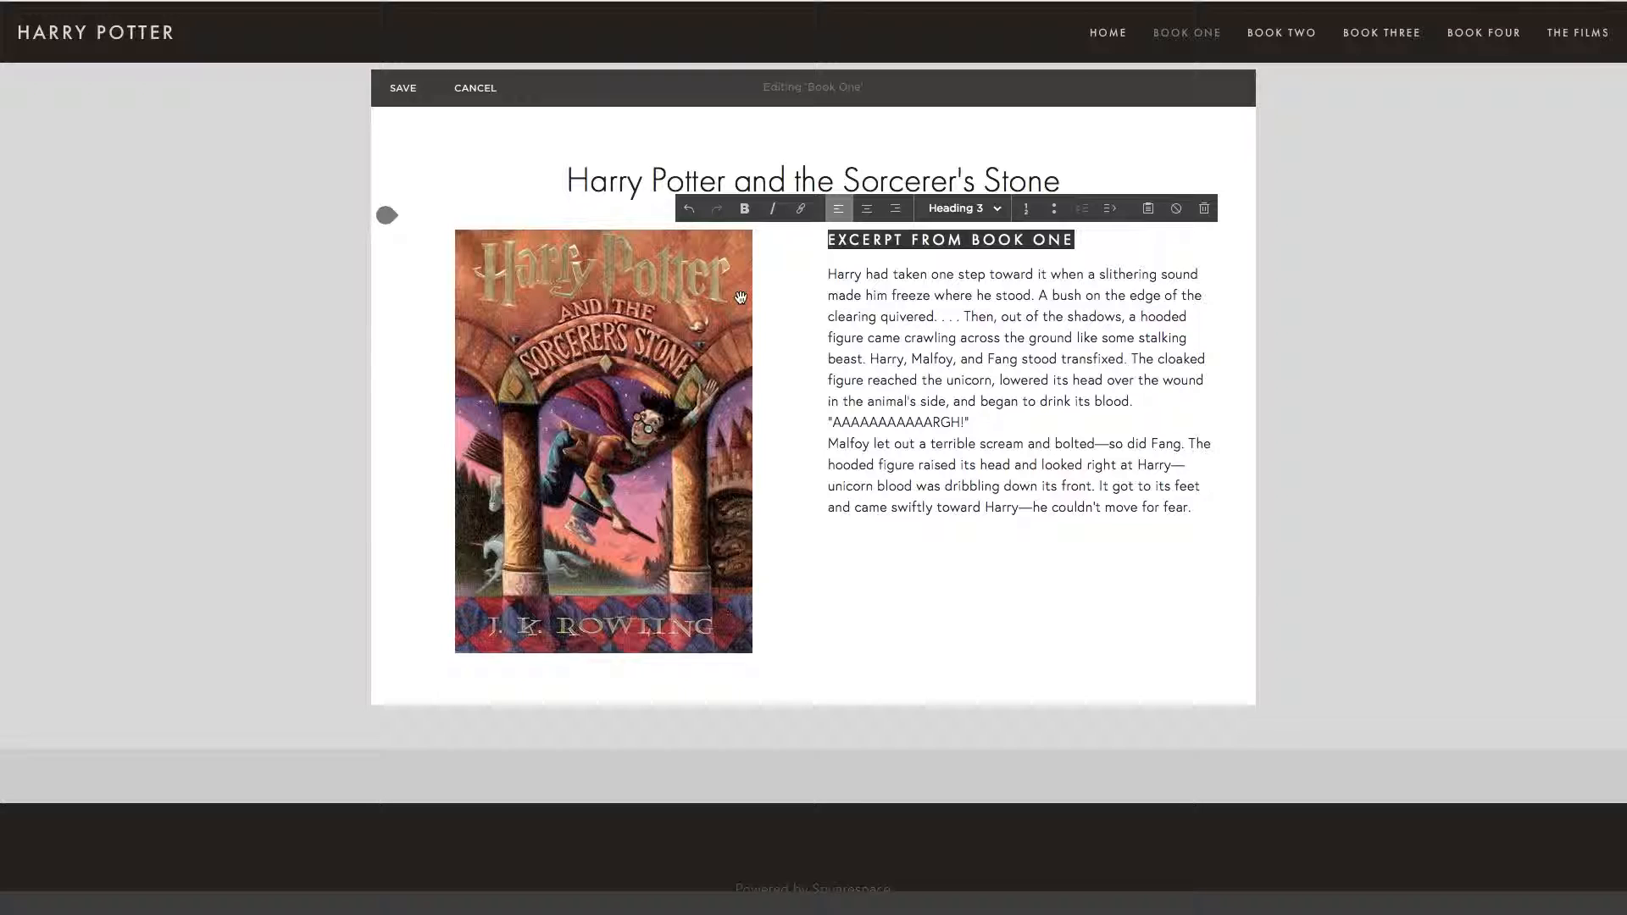
left_click(408, 92)
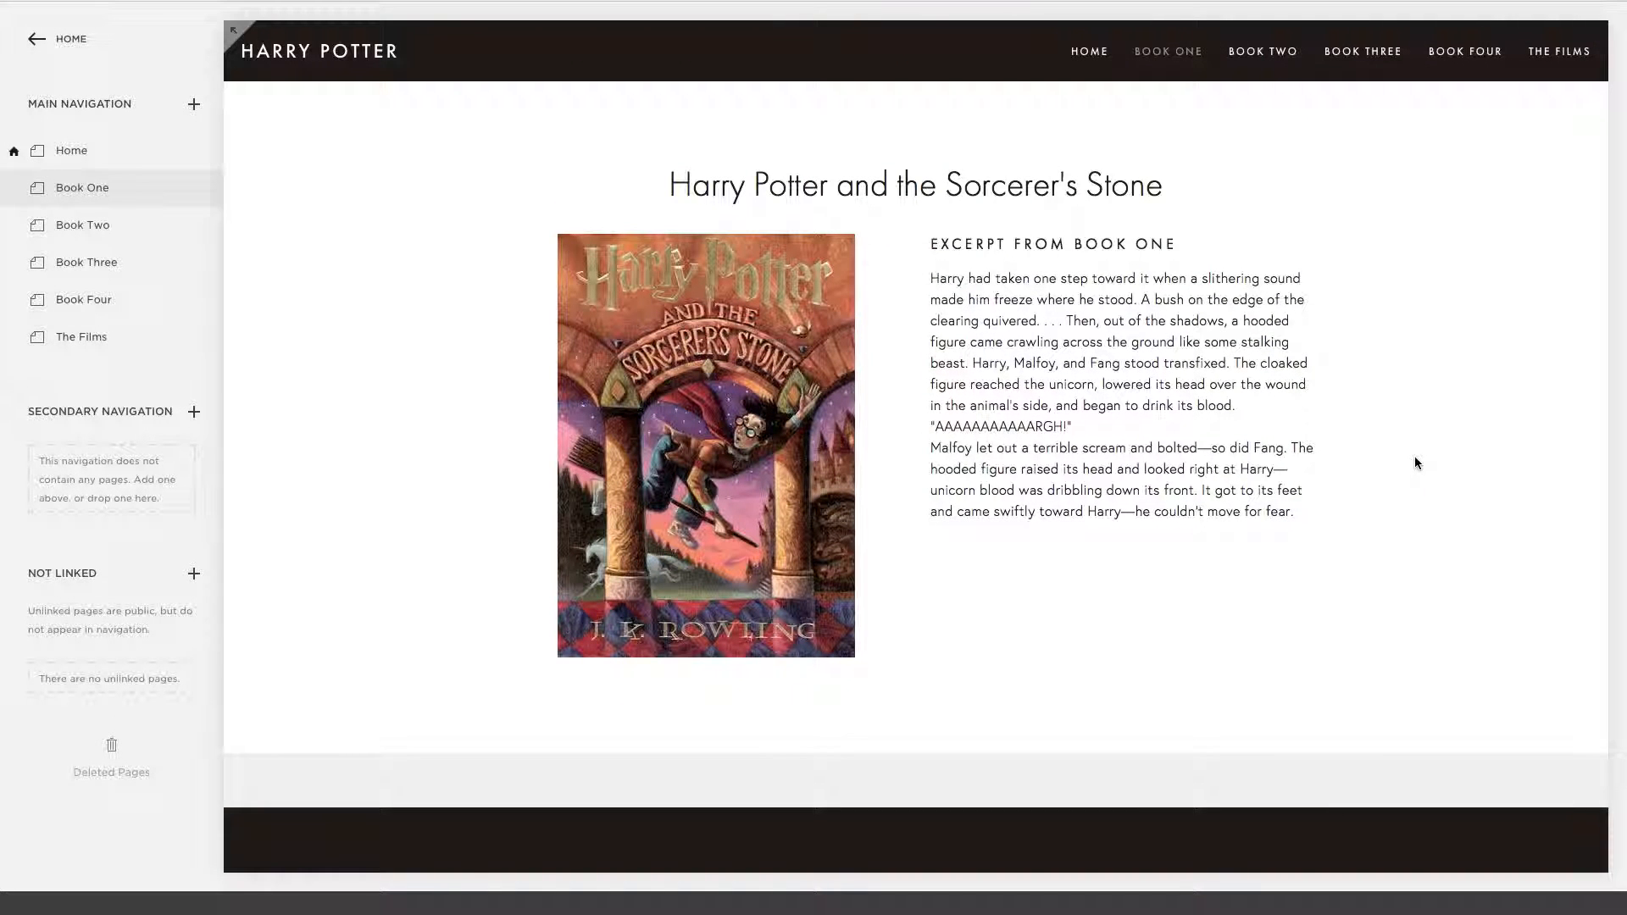
Preview the Book One page full screen, test the cover image's Amazon link, and return to the site editor.
left_click(234, 30)
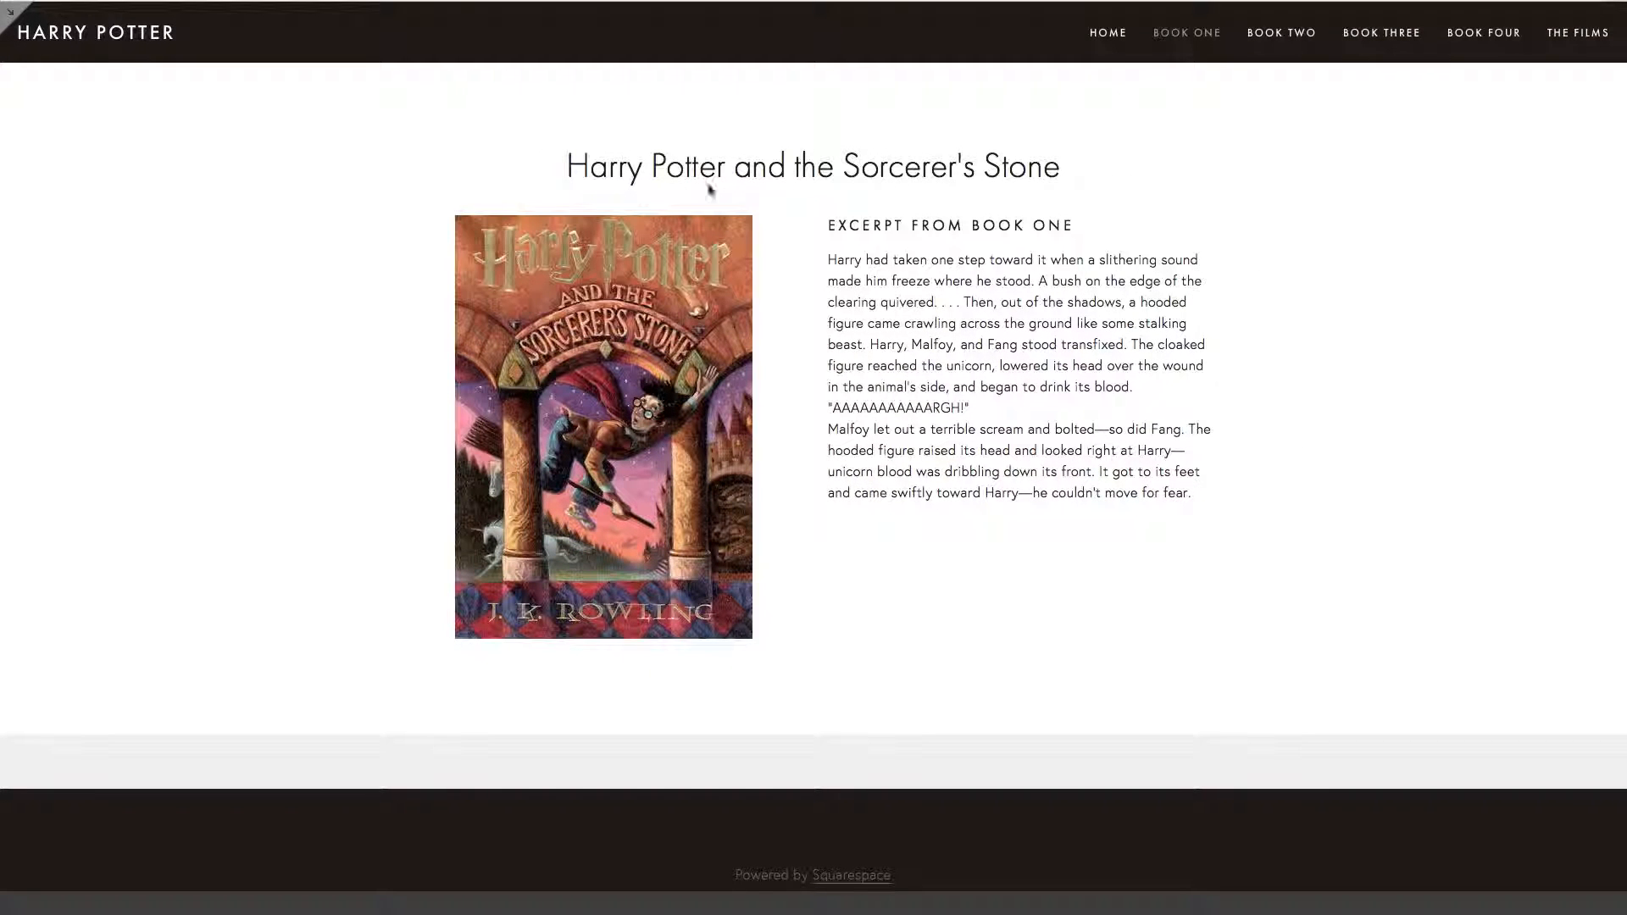
left_click(646, 371)
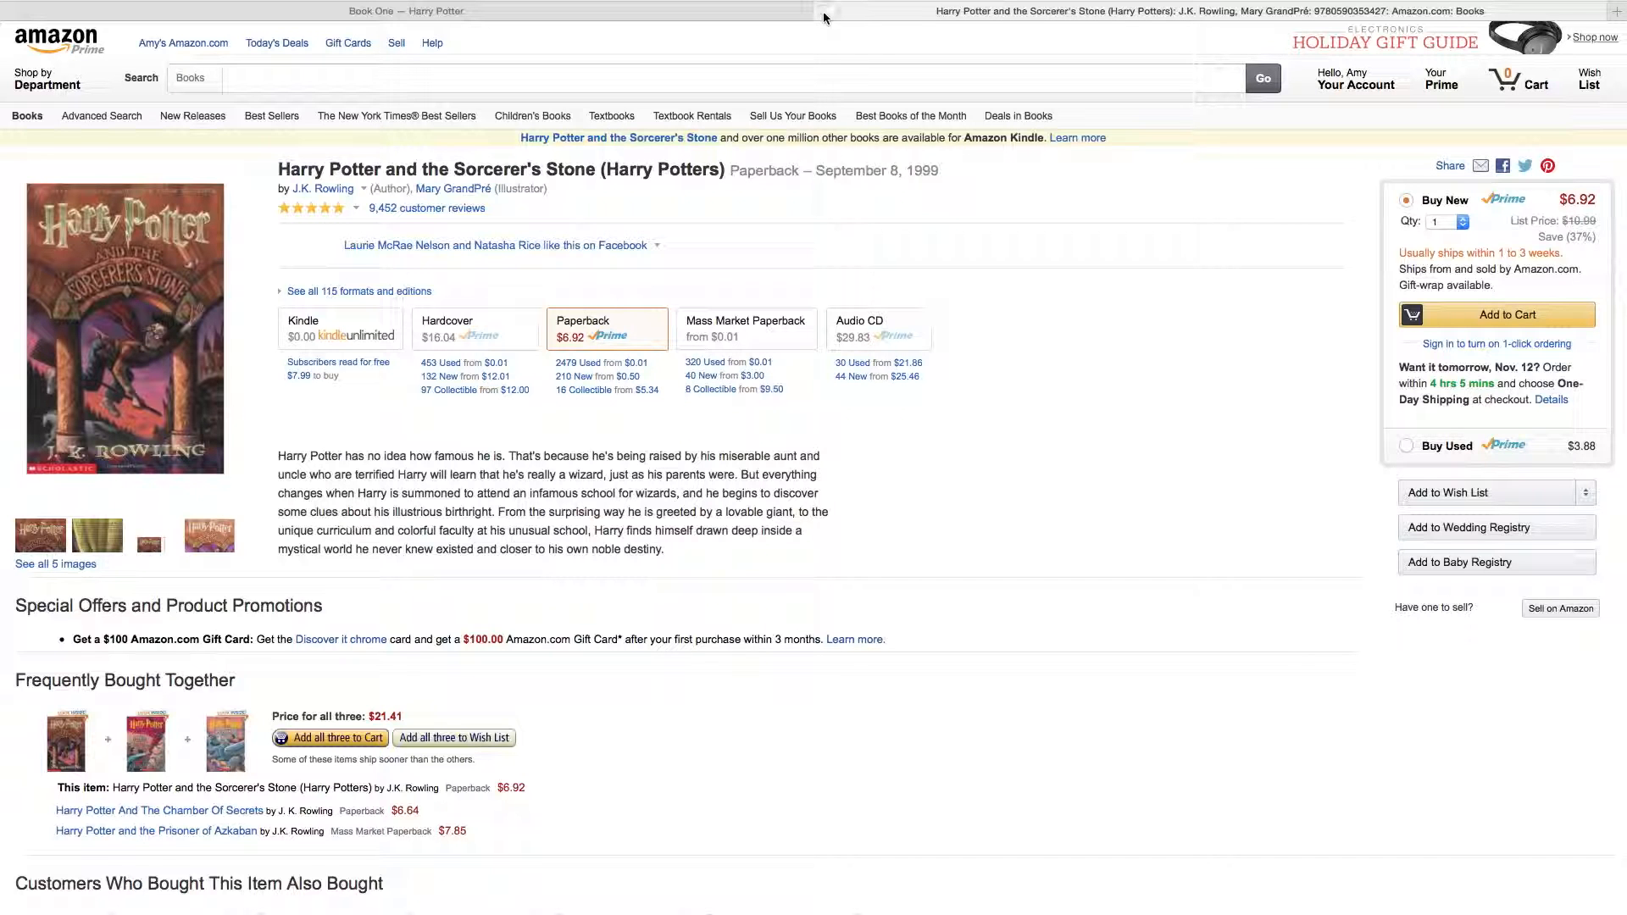
left_click(824, 13)
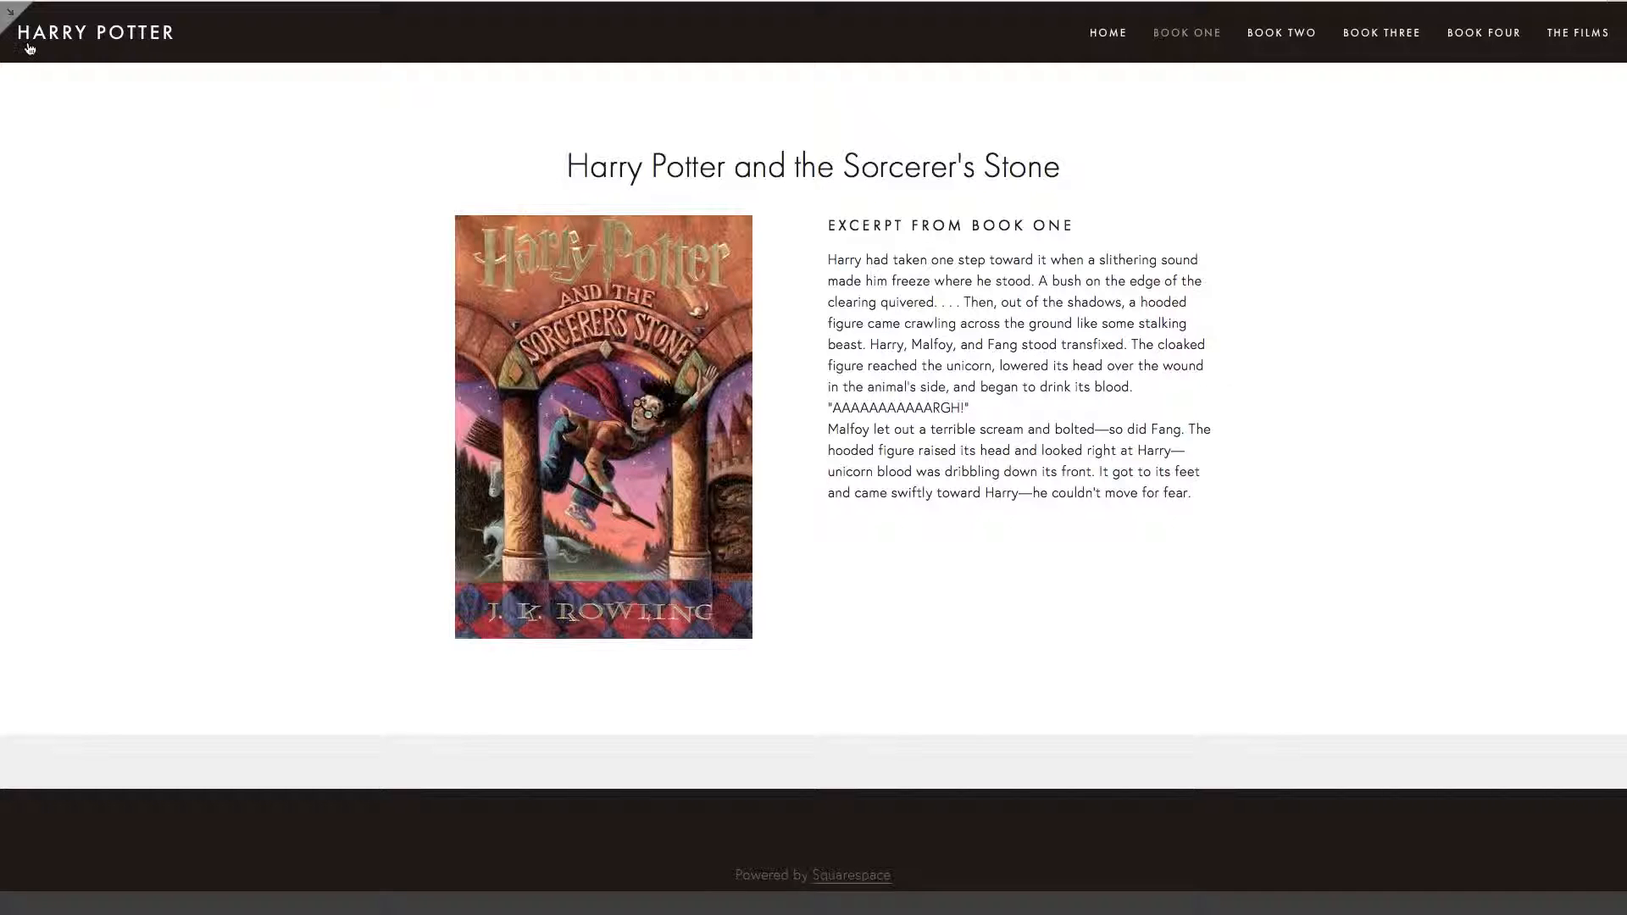
left_click(12, 13)
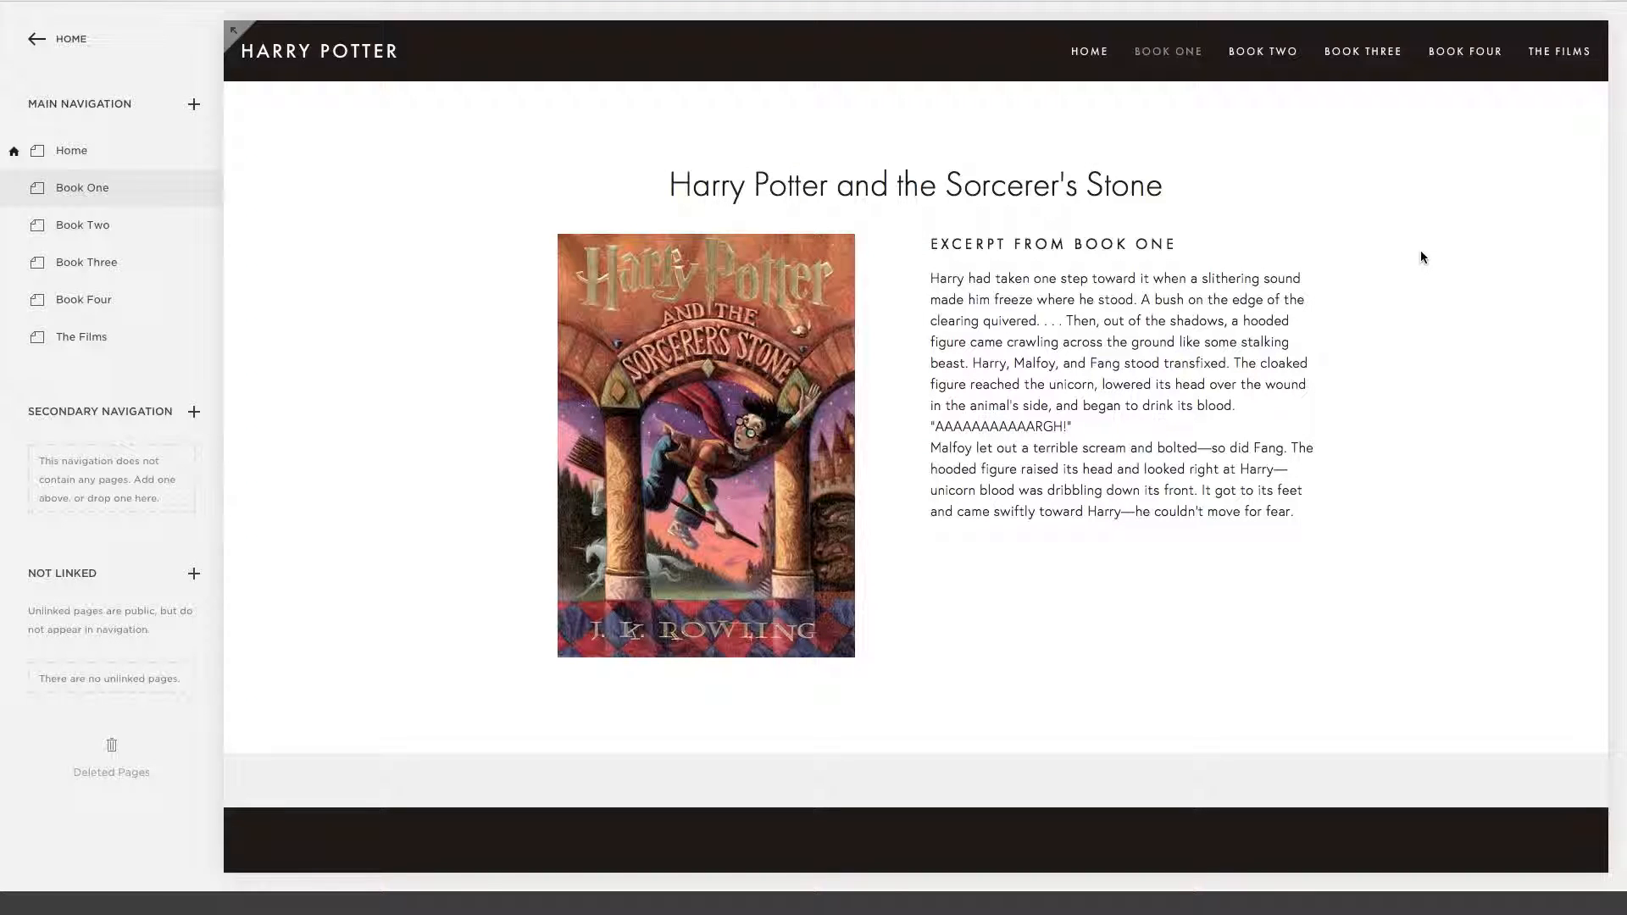
Open The Films page for editing and insert a video block below its title.
left_click(1559, 53)
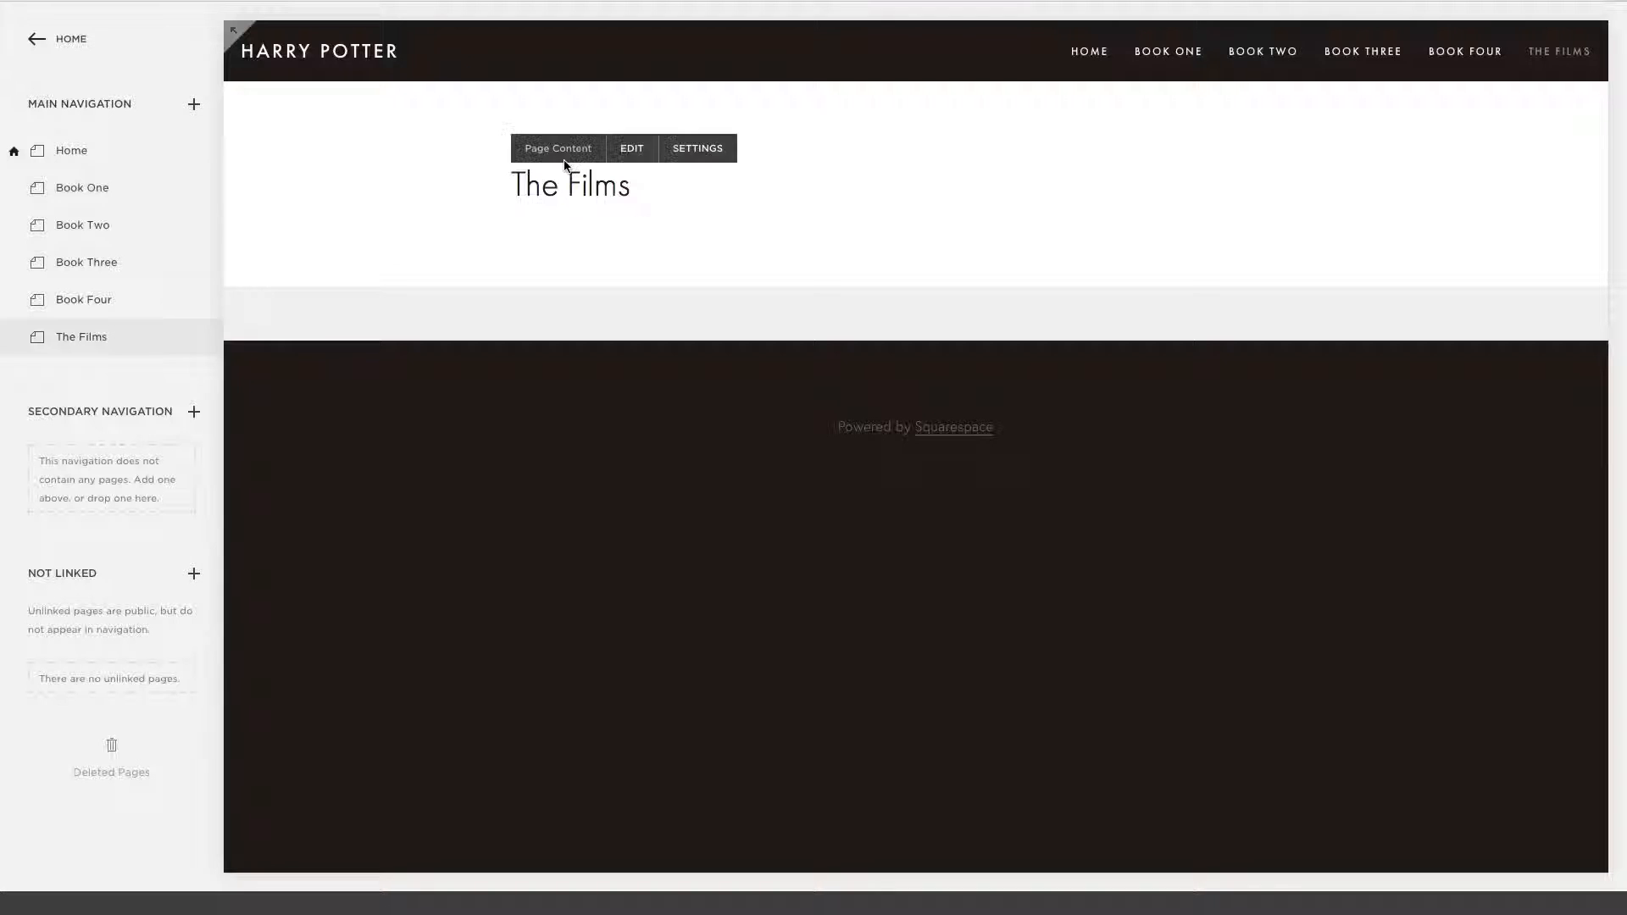
left_click(632, 153)
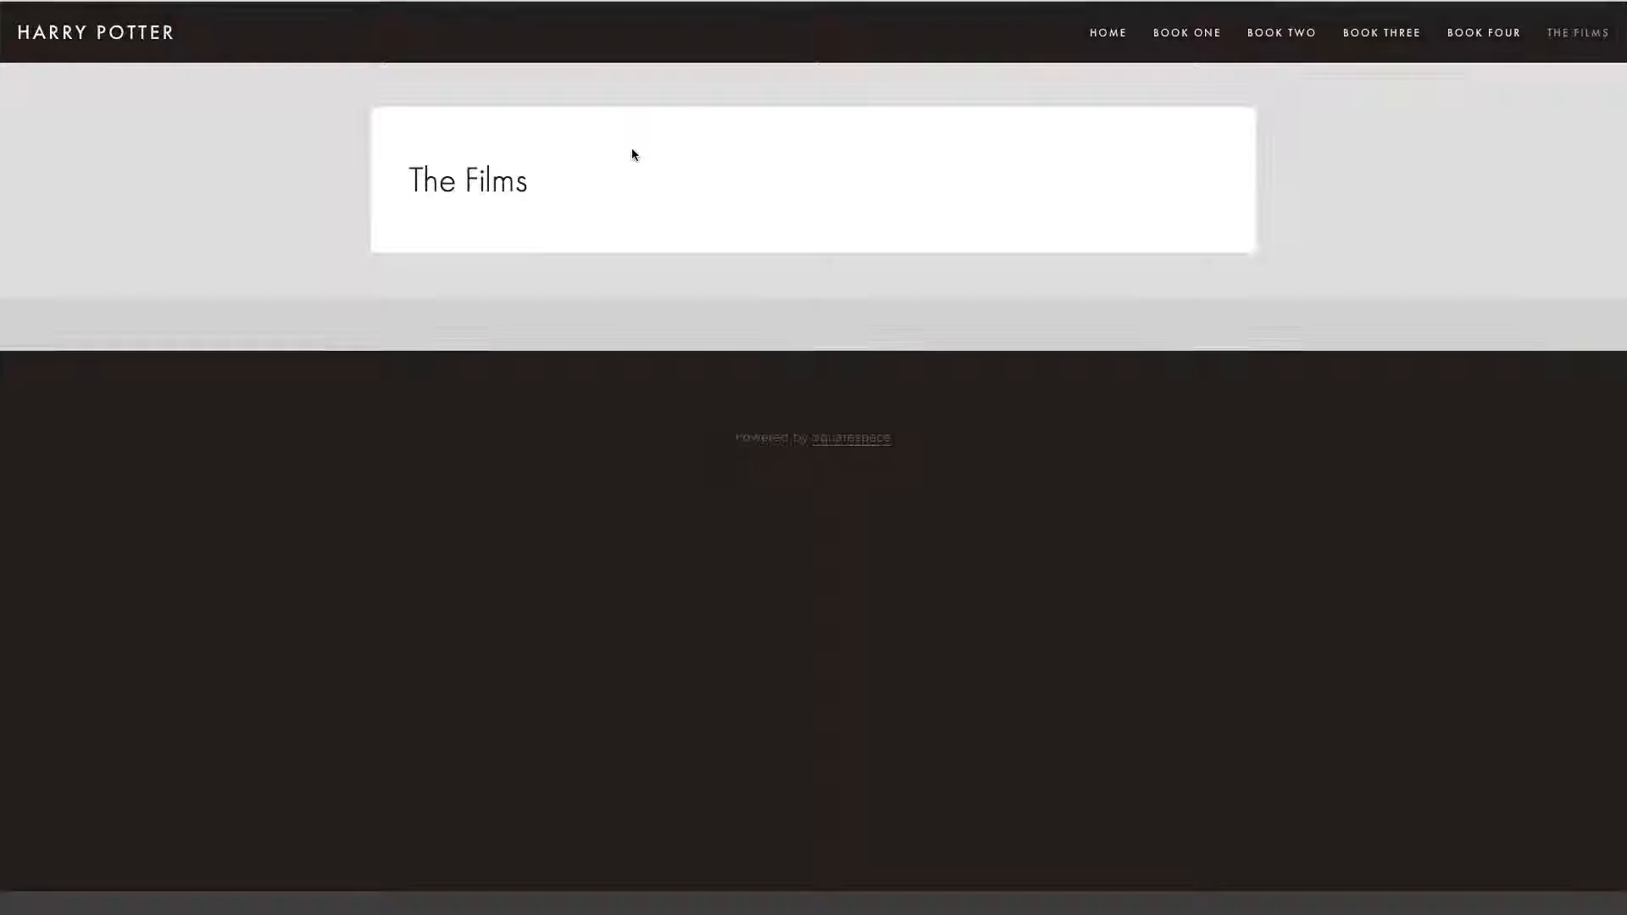
mouse_move(406, 220)
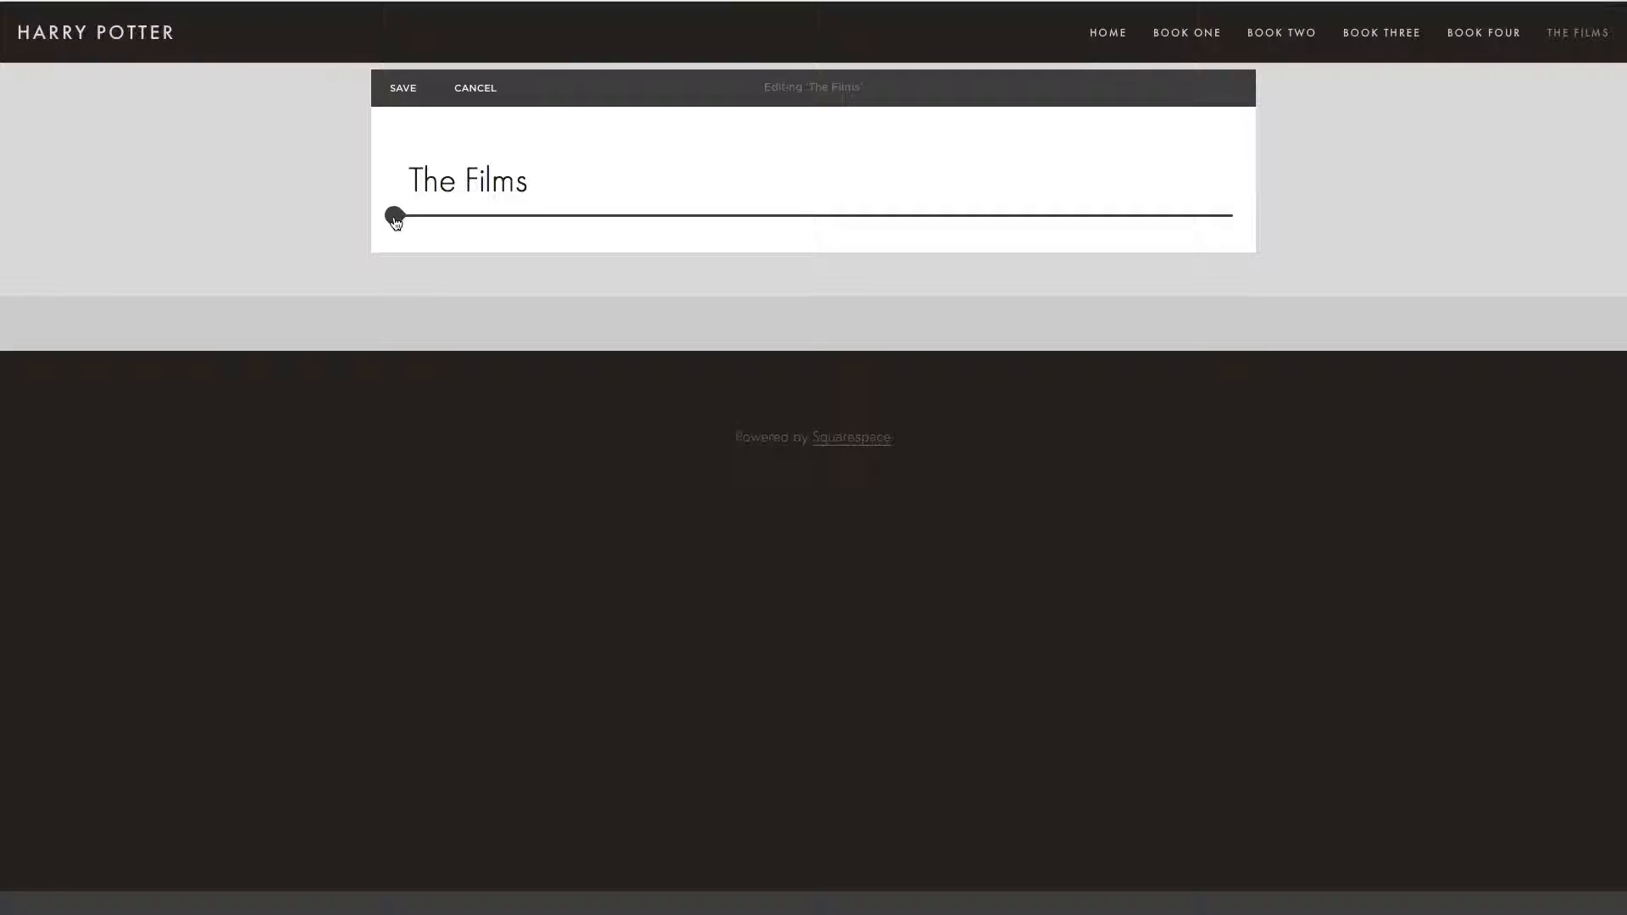
left_click(395, 217)
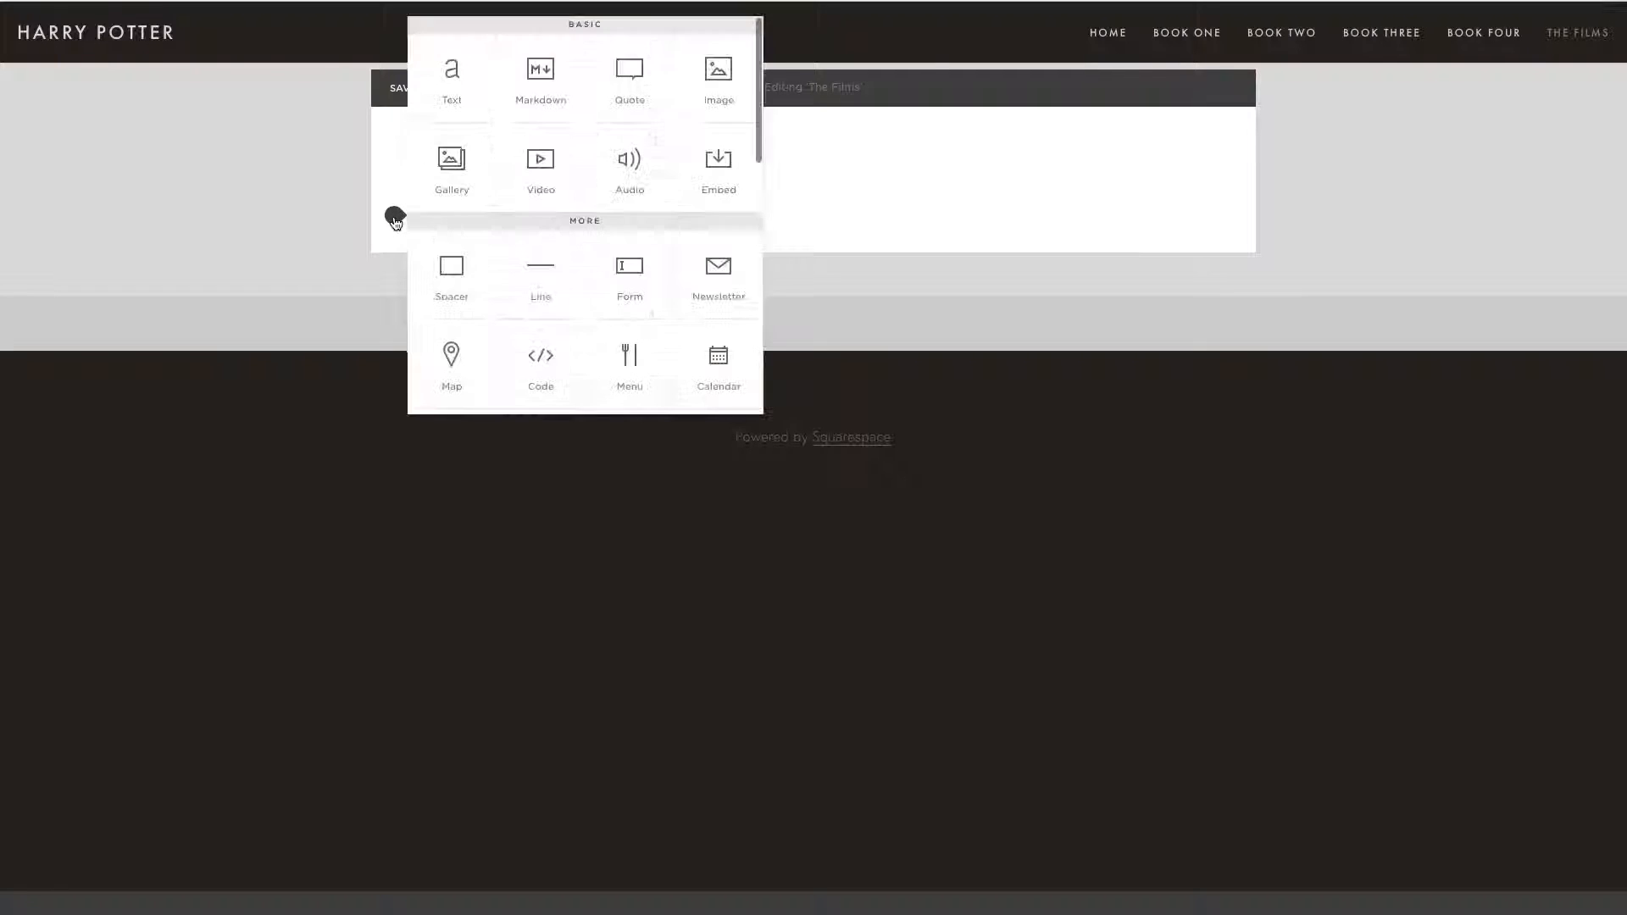
left_click(542, 165)
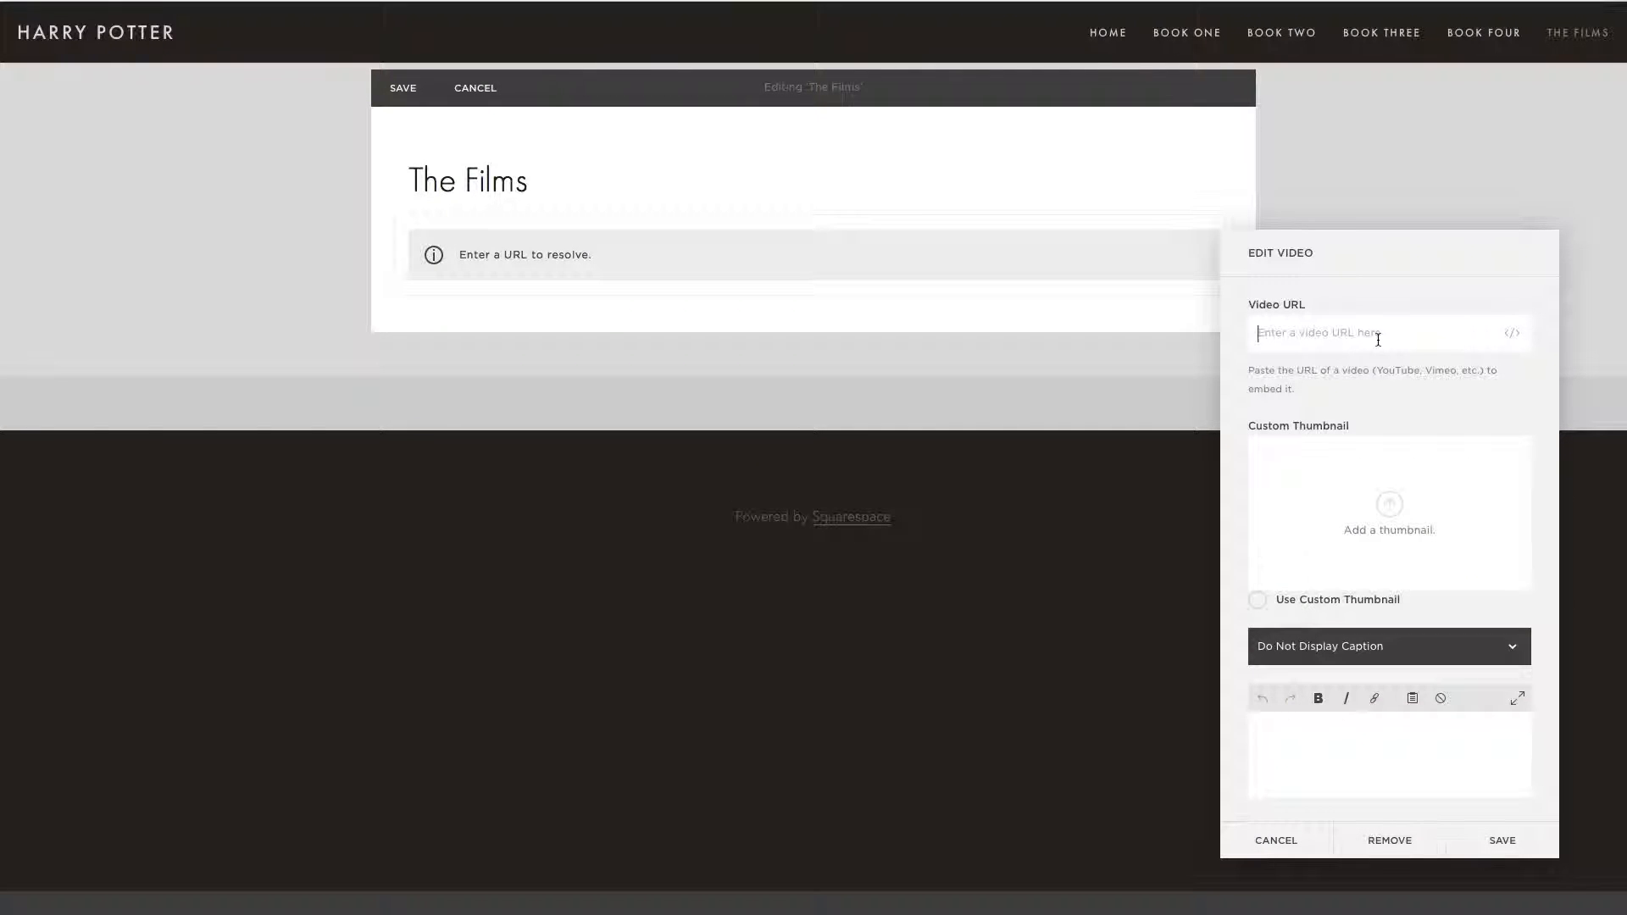
key("ctrl+Right")
left_click_drag(277, 141, 47, 142)
key("super+c")
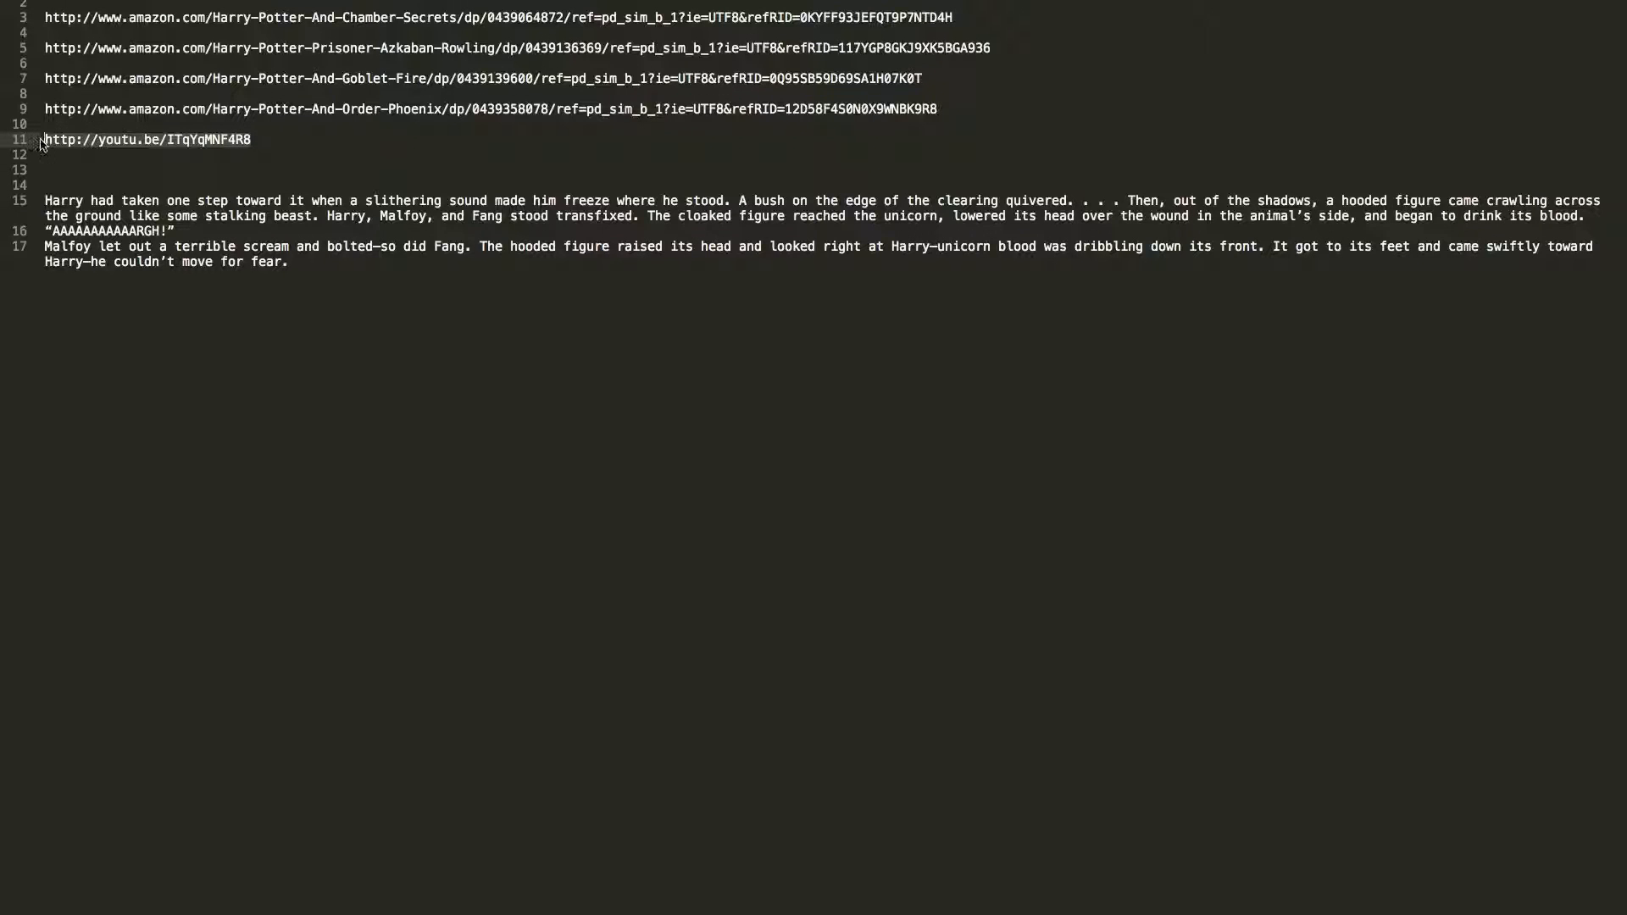
key("ctrl+Left")
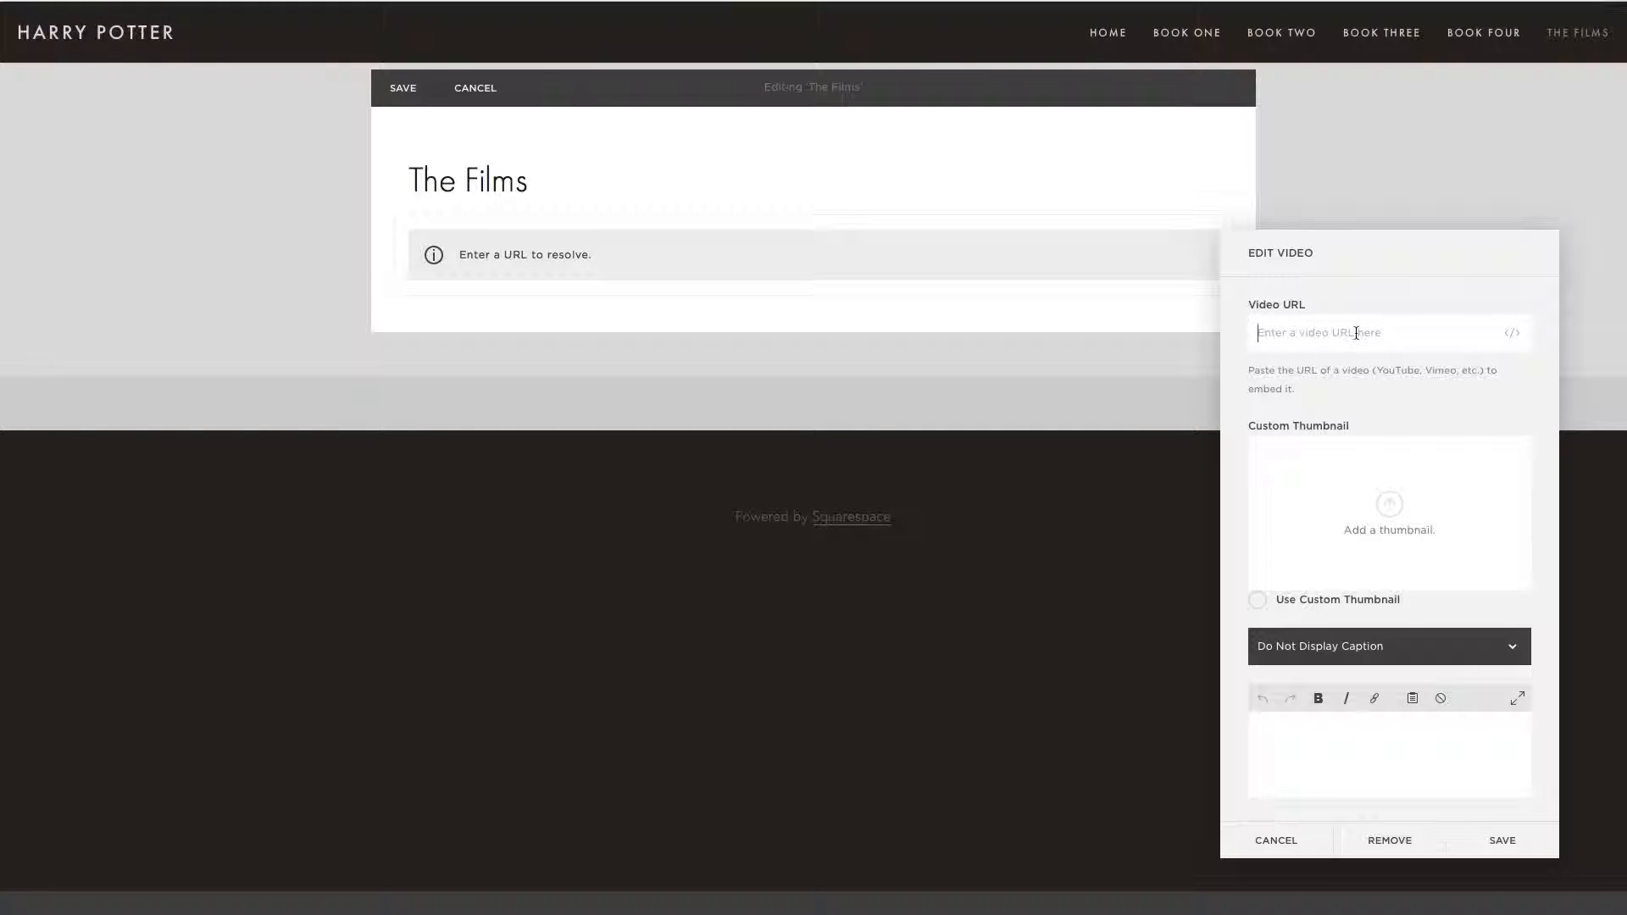
key("super+v")
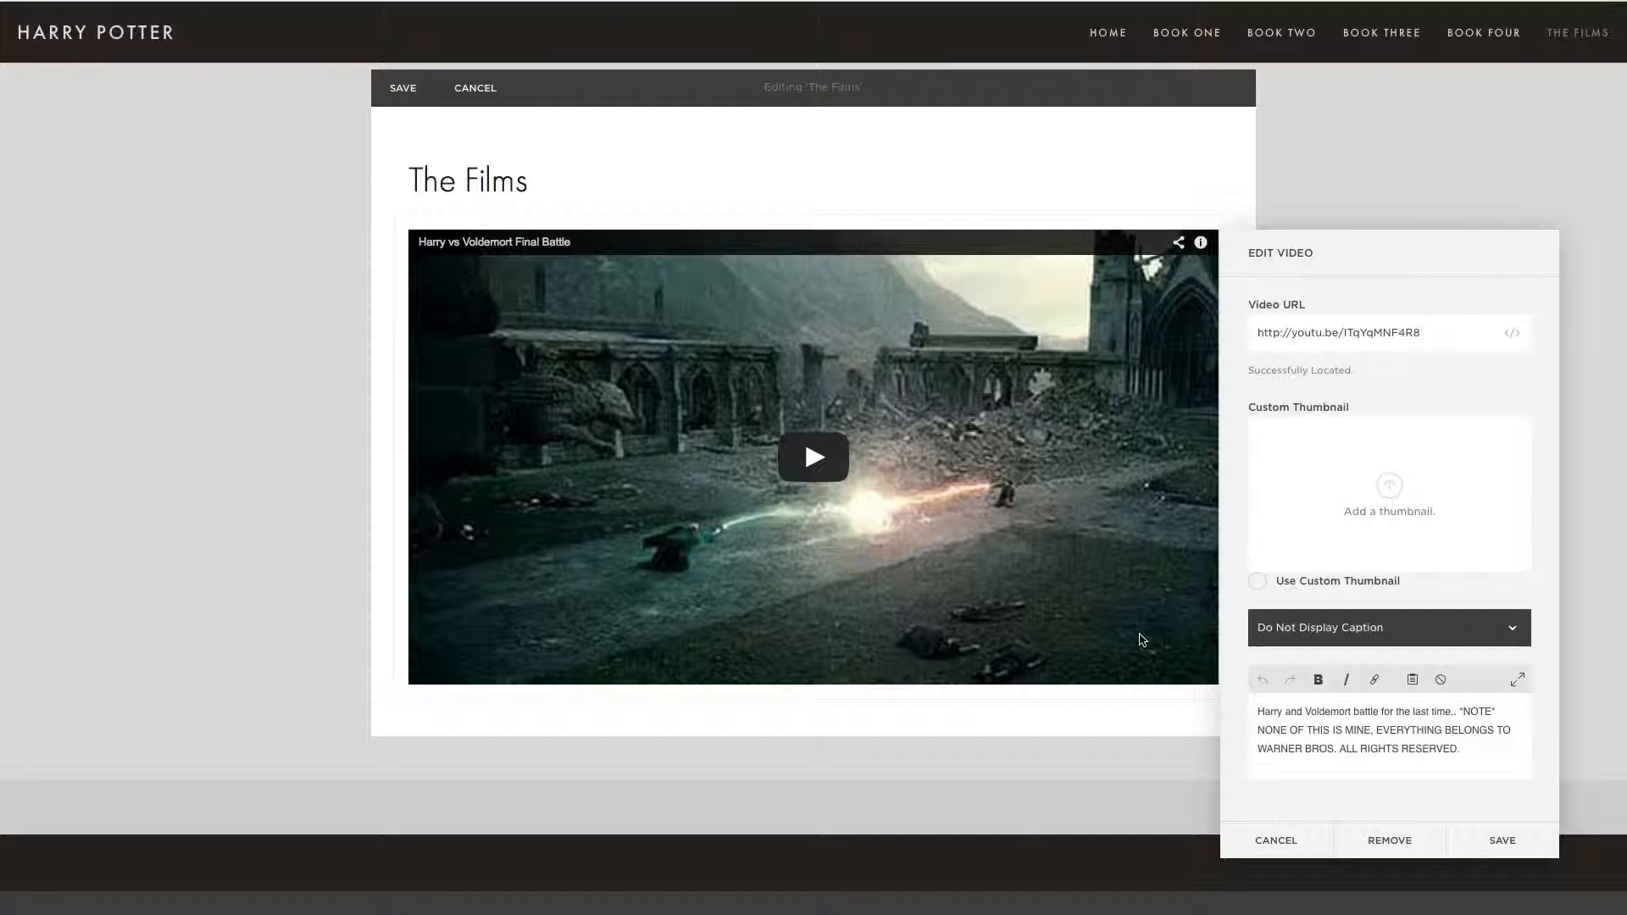
Upload Harry_and_Voldemort.jpg from the Downloads folder as the video block's custom thumbnail.
left_click(1390, 486)
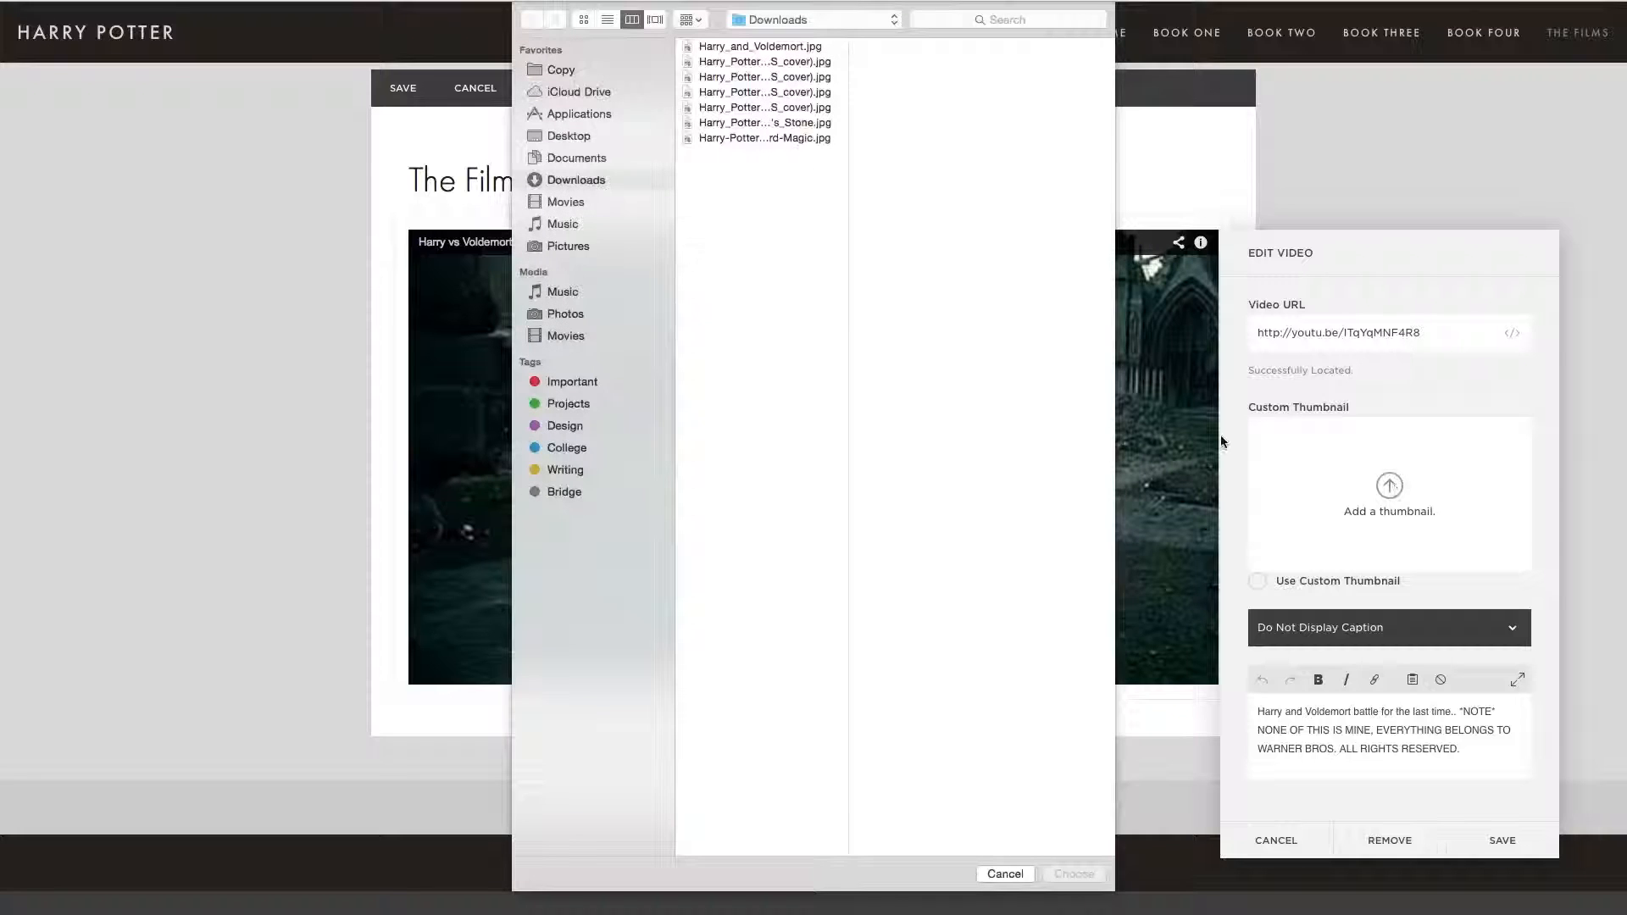
left_click_drag(849, 204, 872, 207)
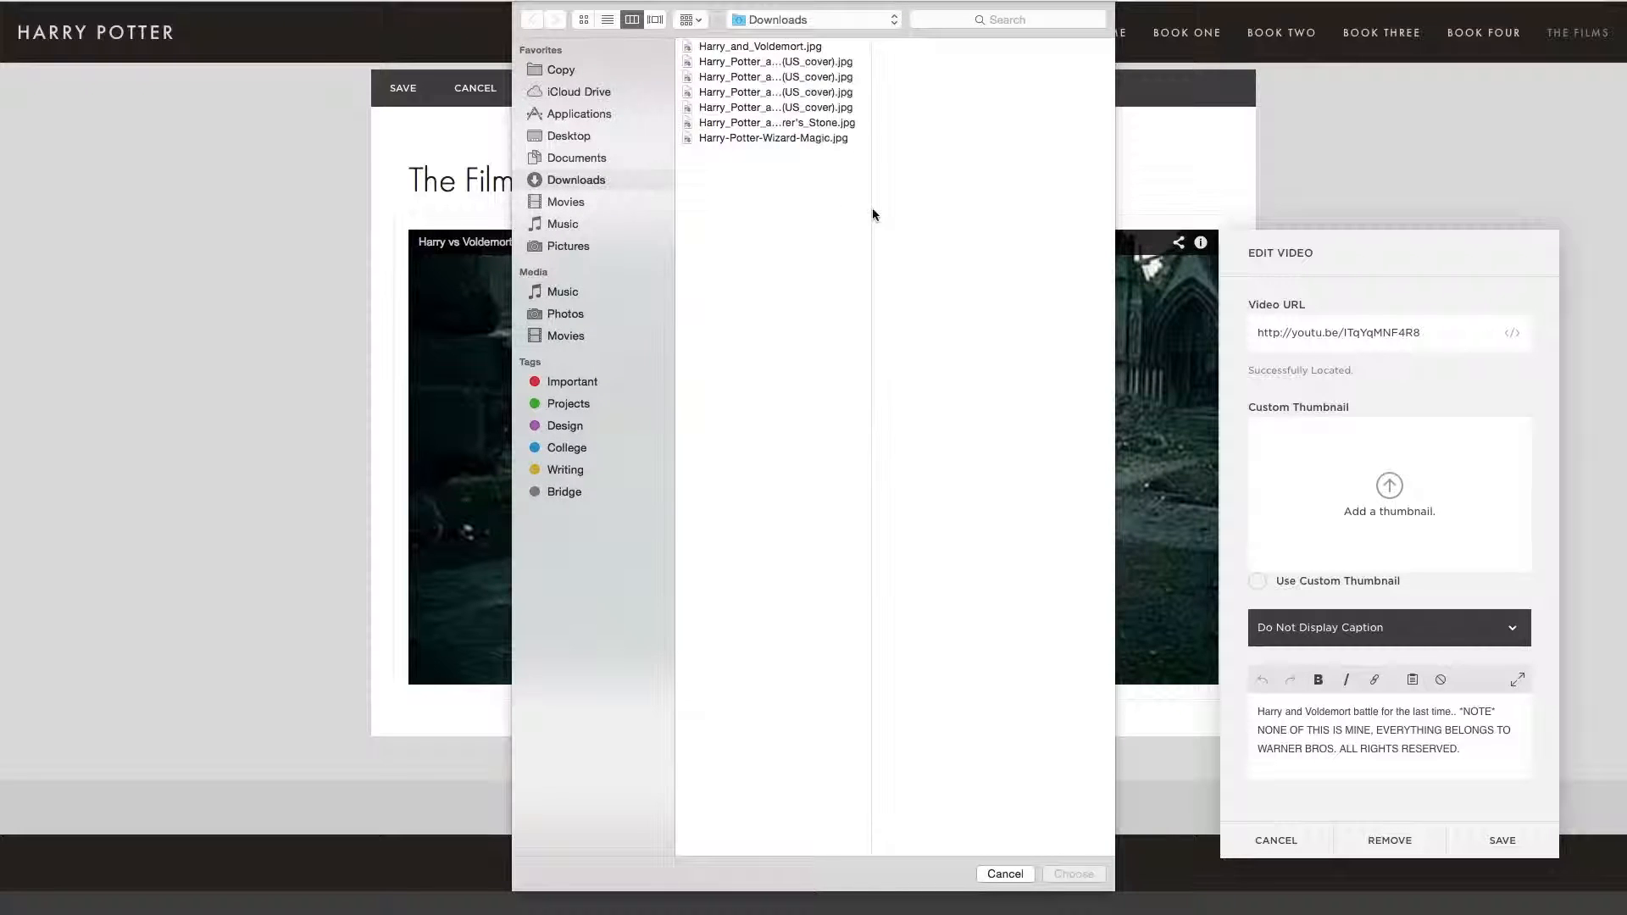
left_click(775, 47)
left_click(1084, 872)
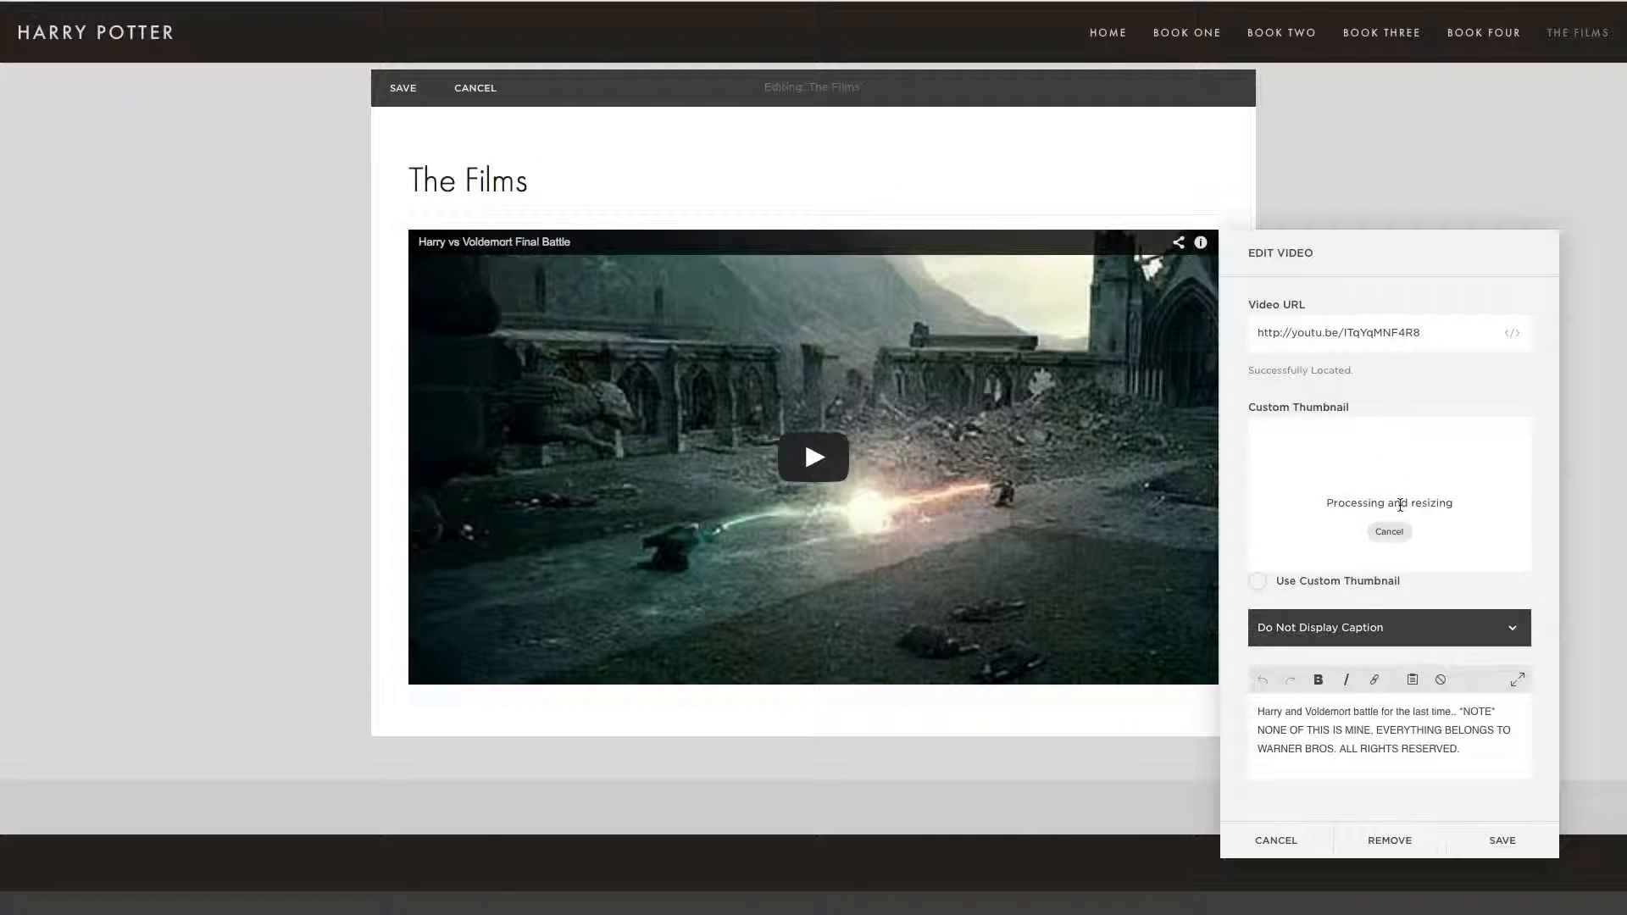
Enable the custom thumbnail for the video and save both the video block and The Films page.
left_click(1260, 603)
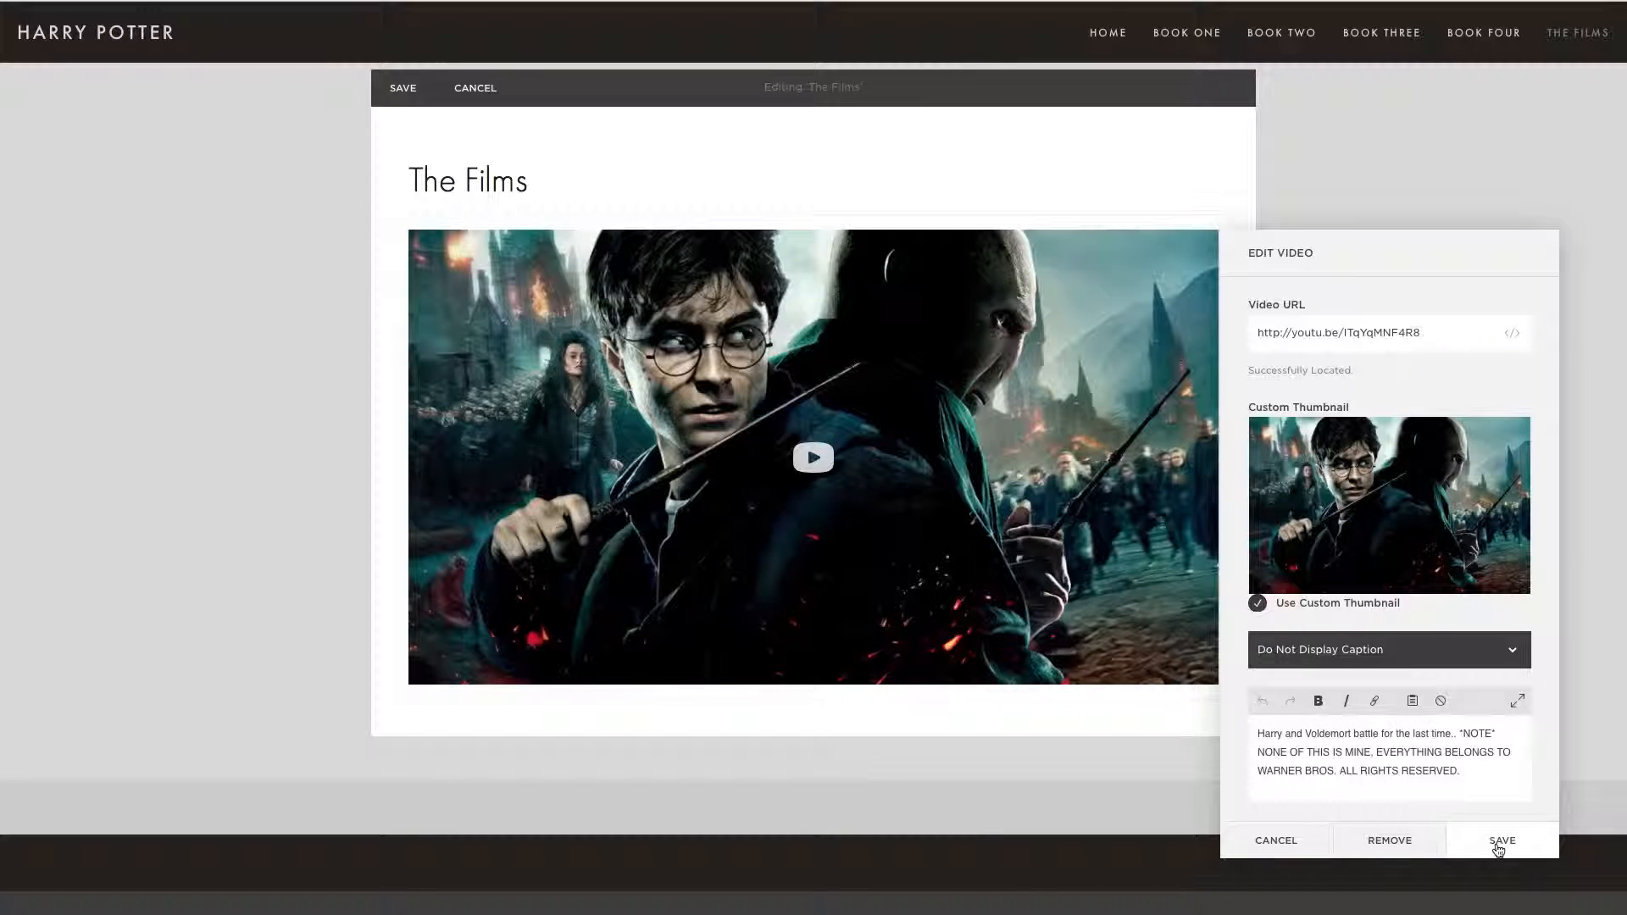
left_click(1500, 842)
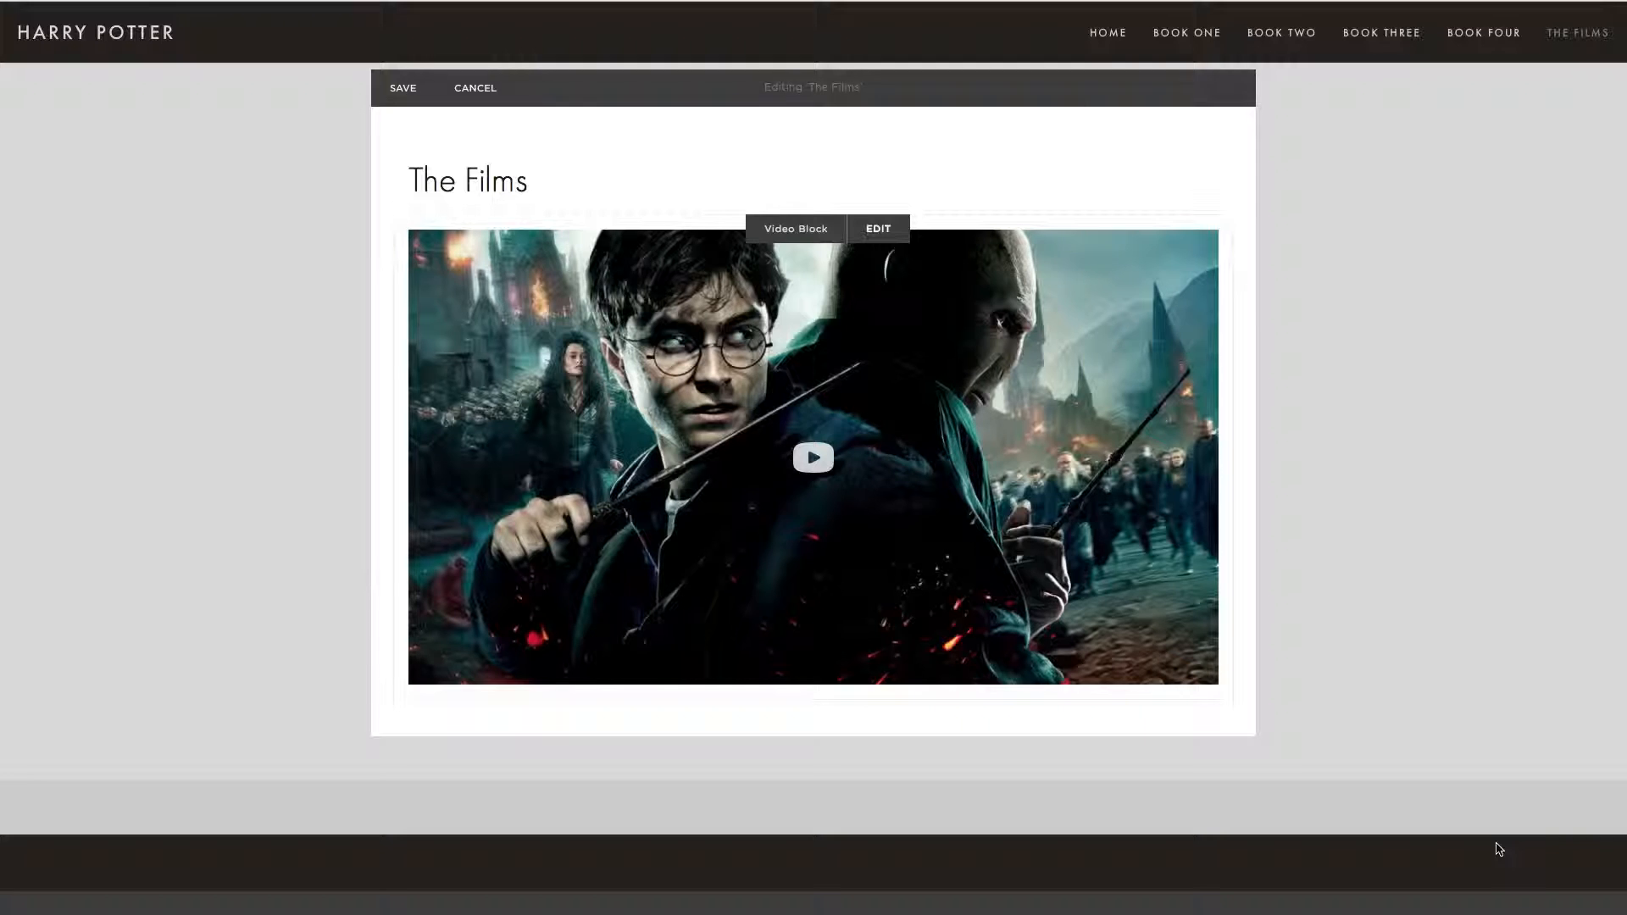
left_click(404, 90)
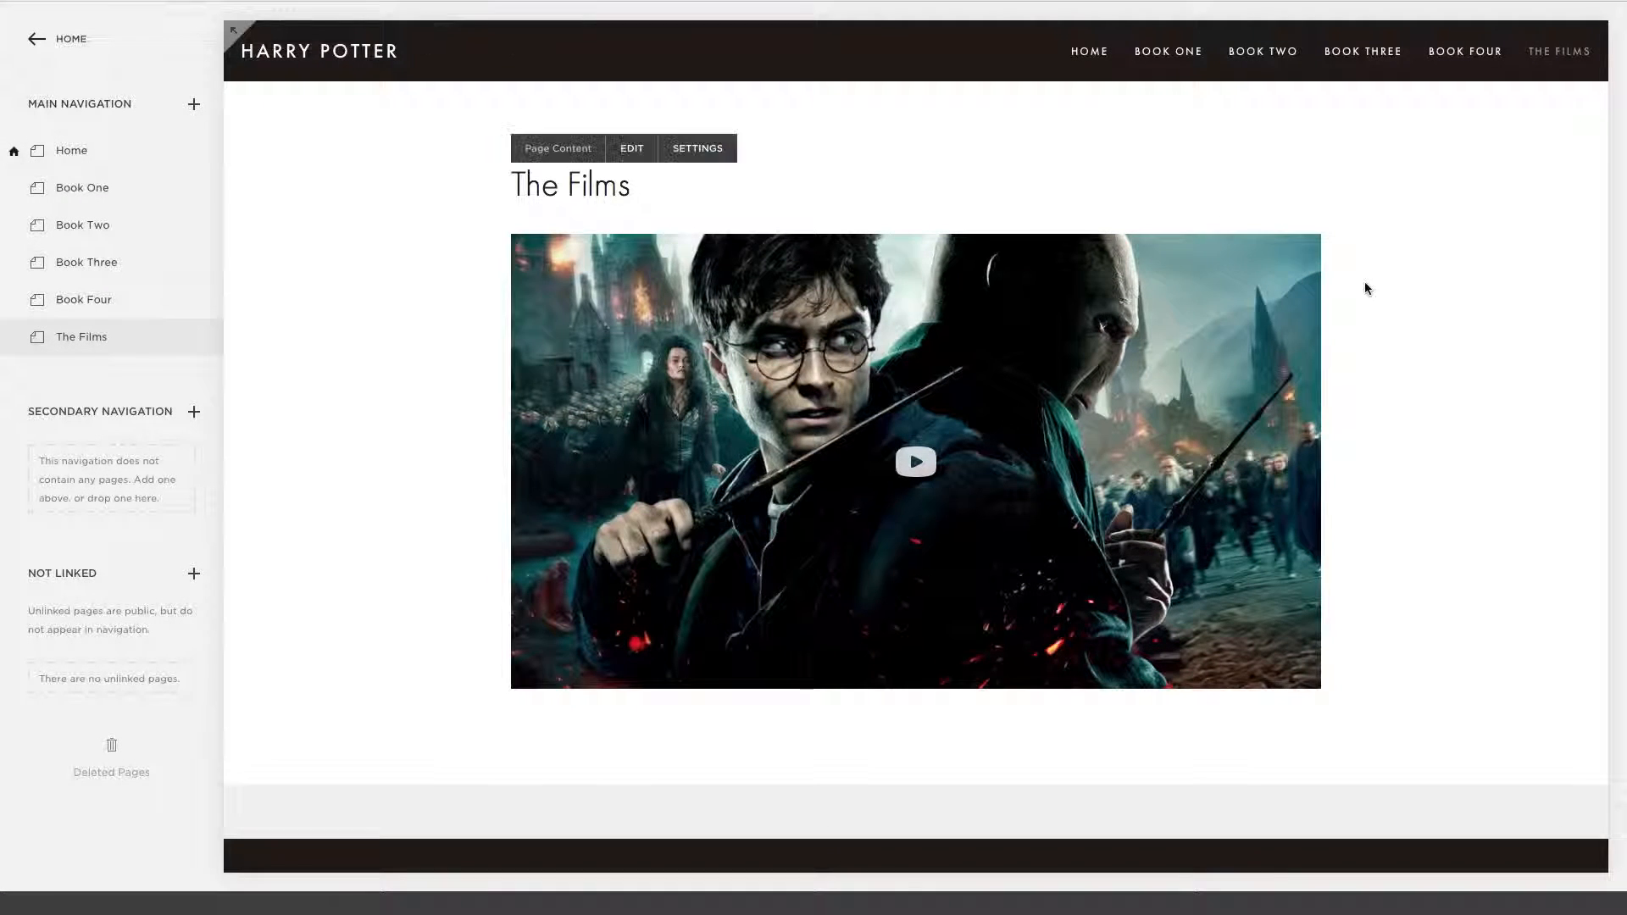
Test the video's playback in a full-screen preview of The Films page, pause it, and go to the Book One page.
left_click(234, 31)
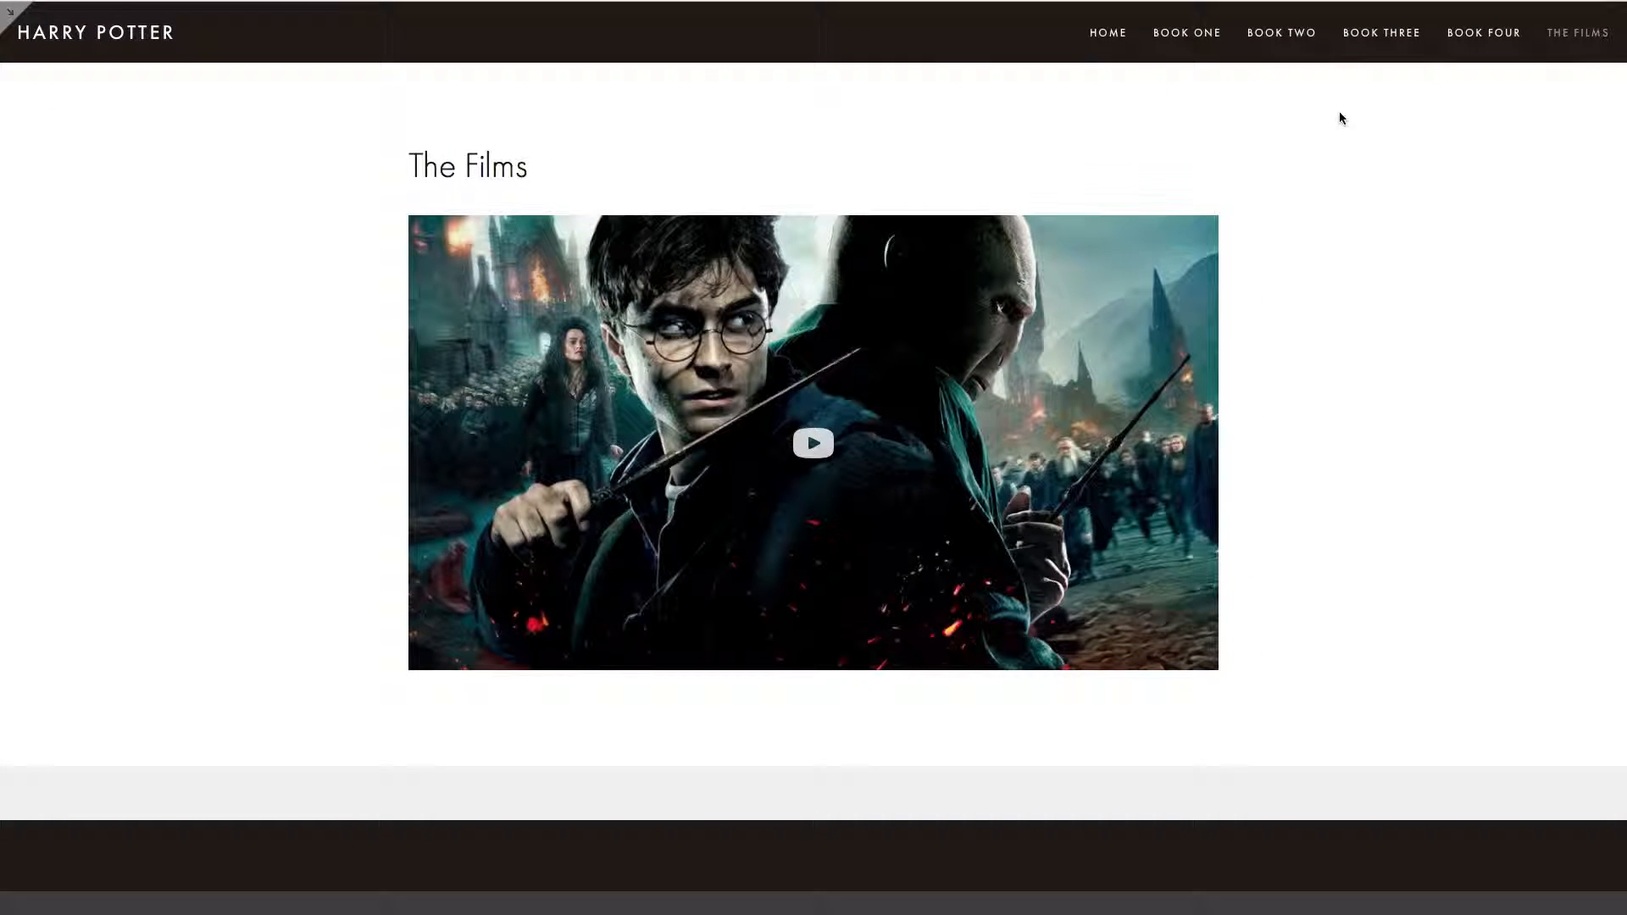
left_click(817, 449)
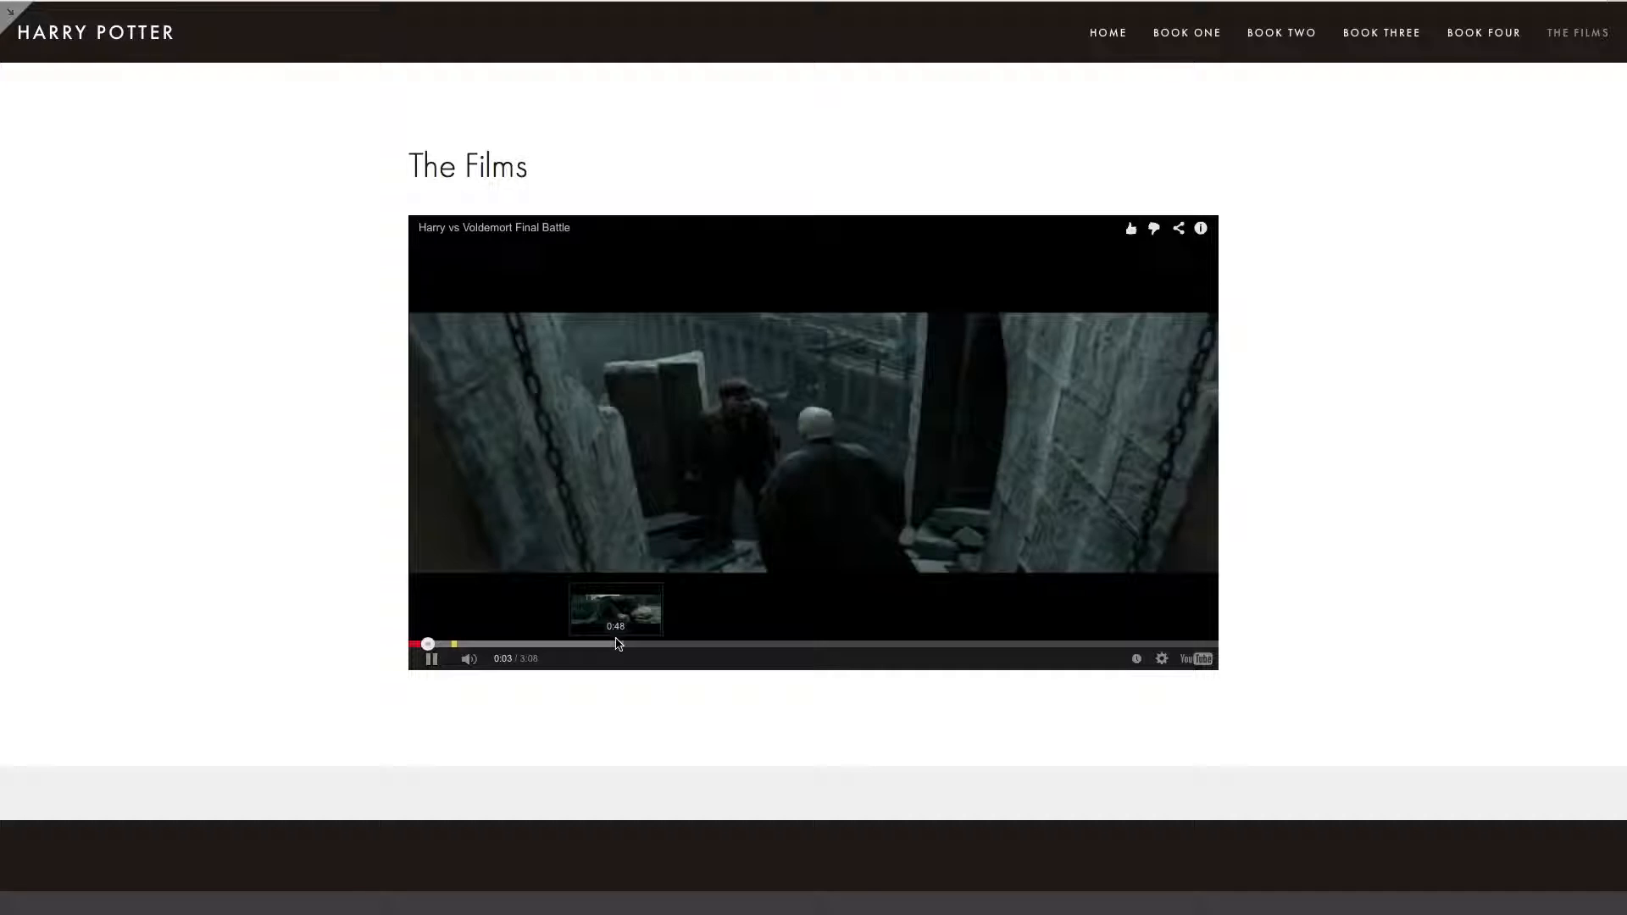
left_click(924, 648)
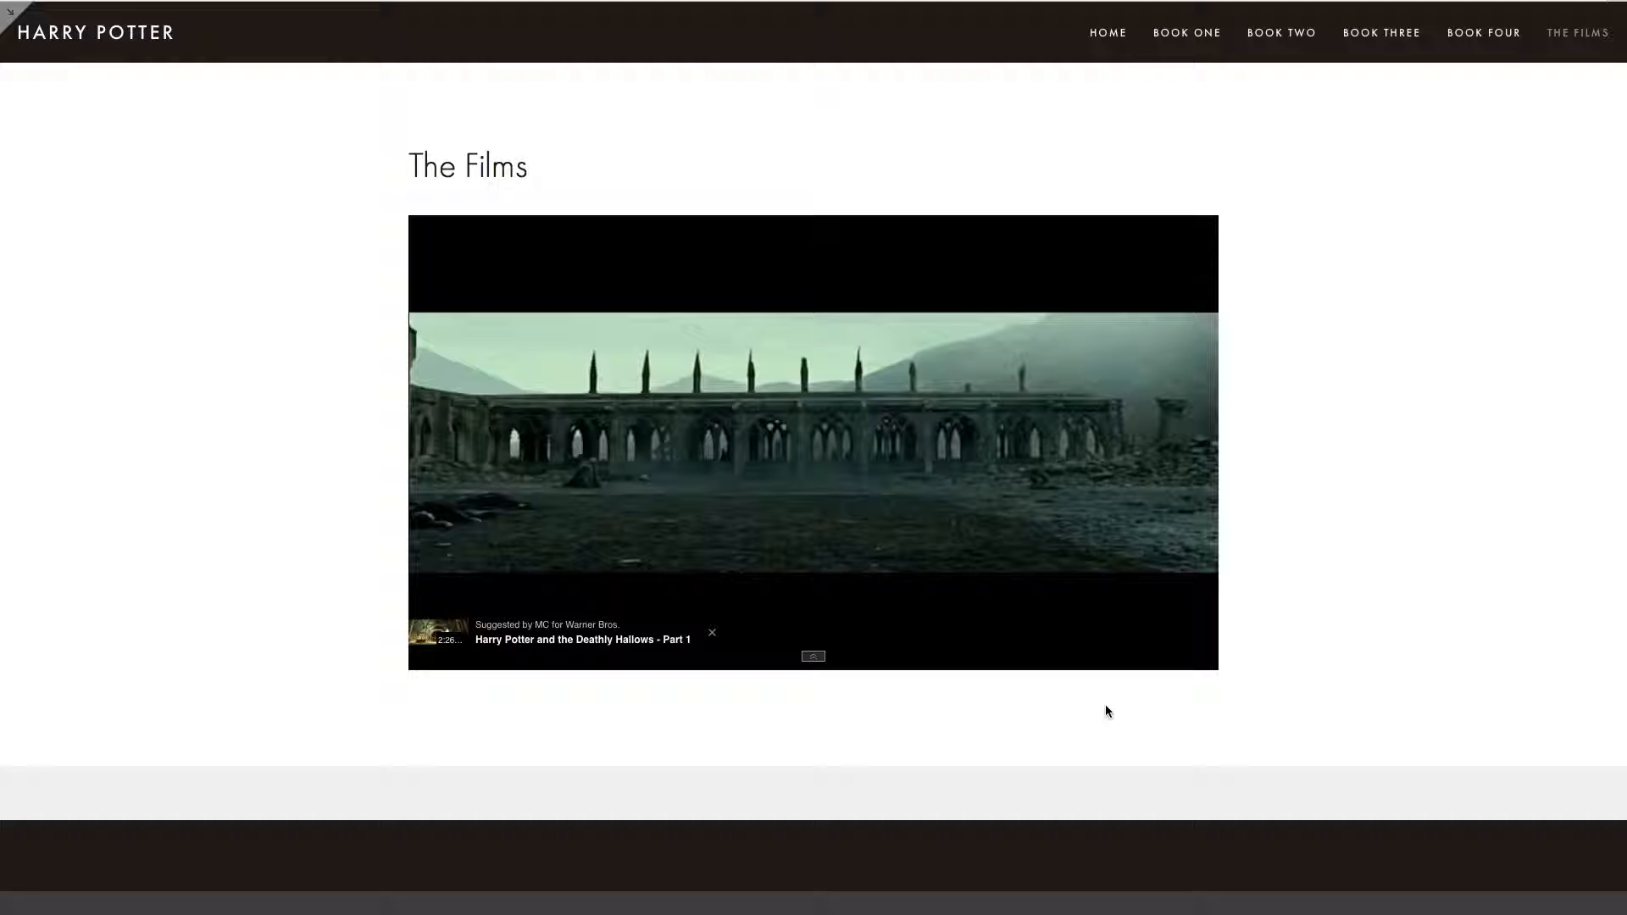
mouse_move(795, 410)
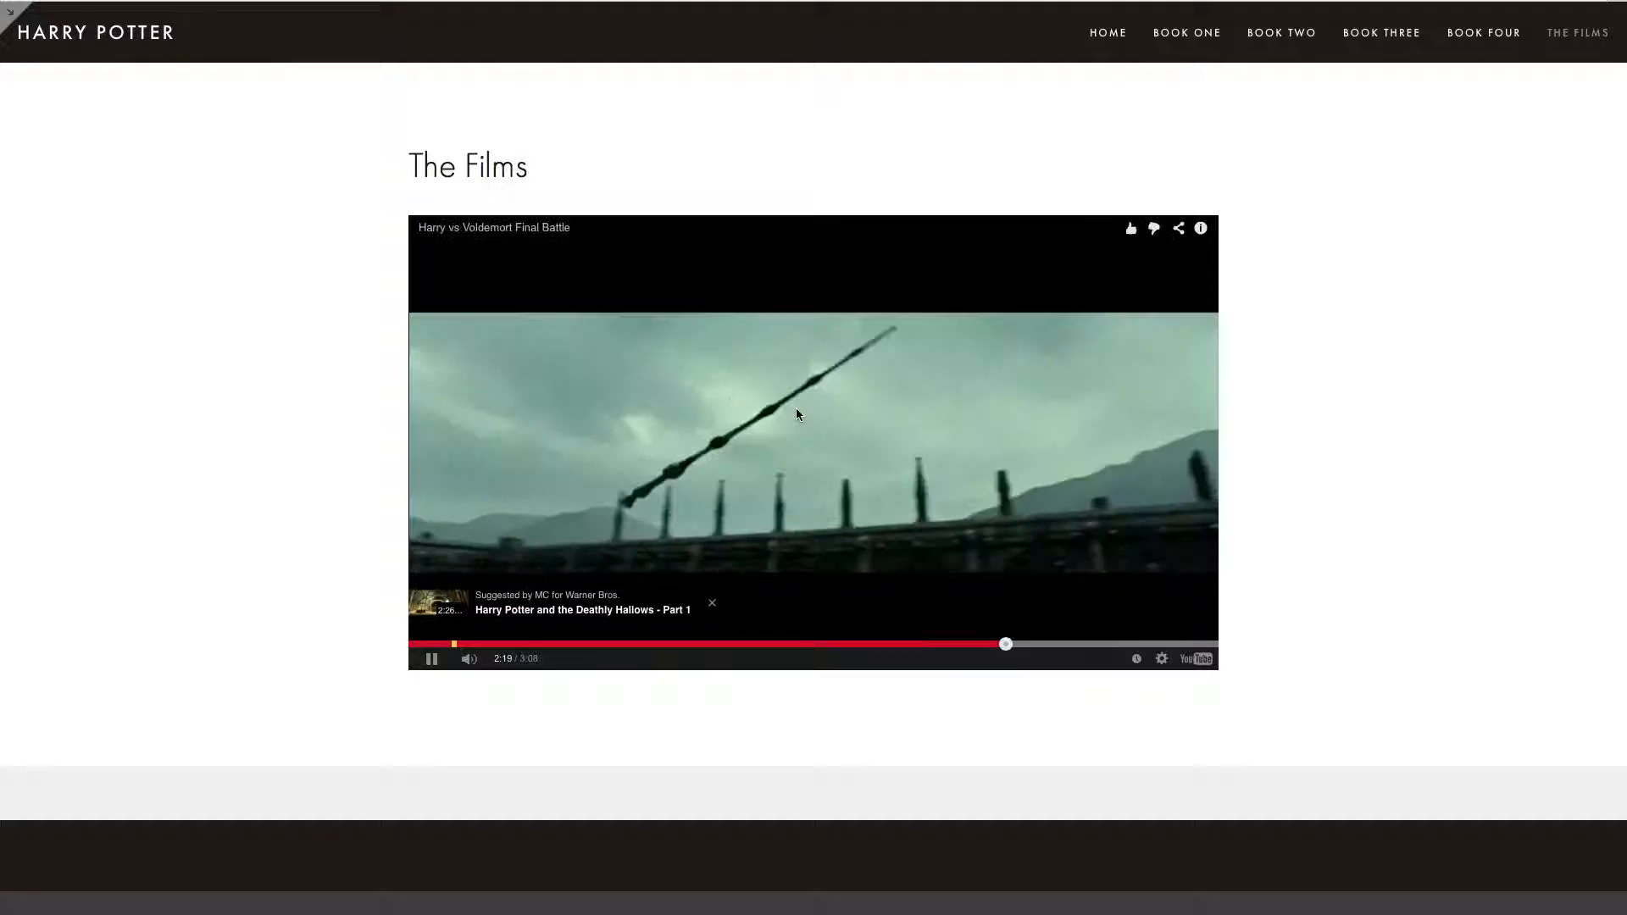
left_click(433, 665)
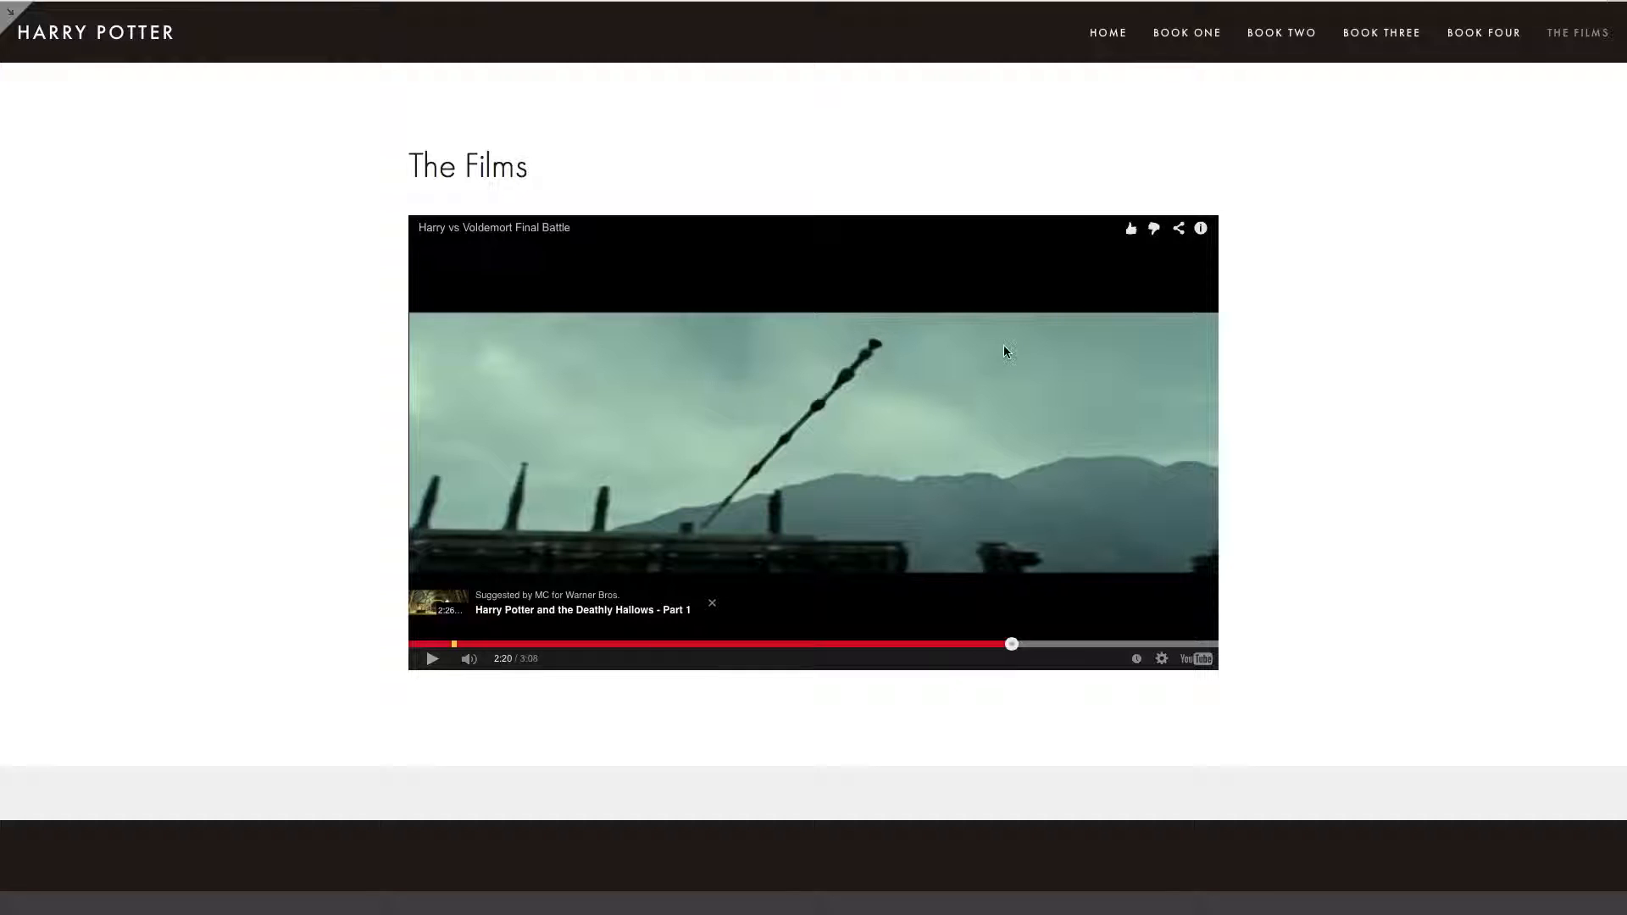
left_click(1184, 38)
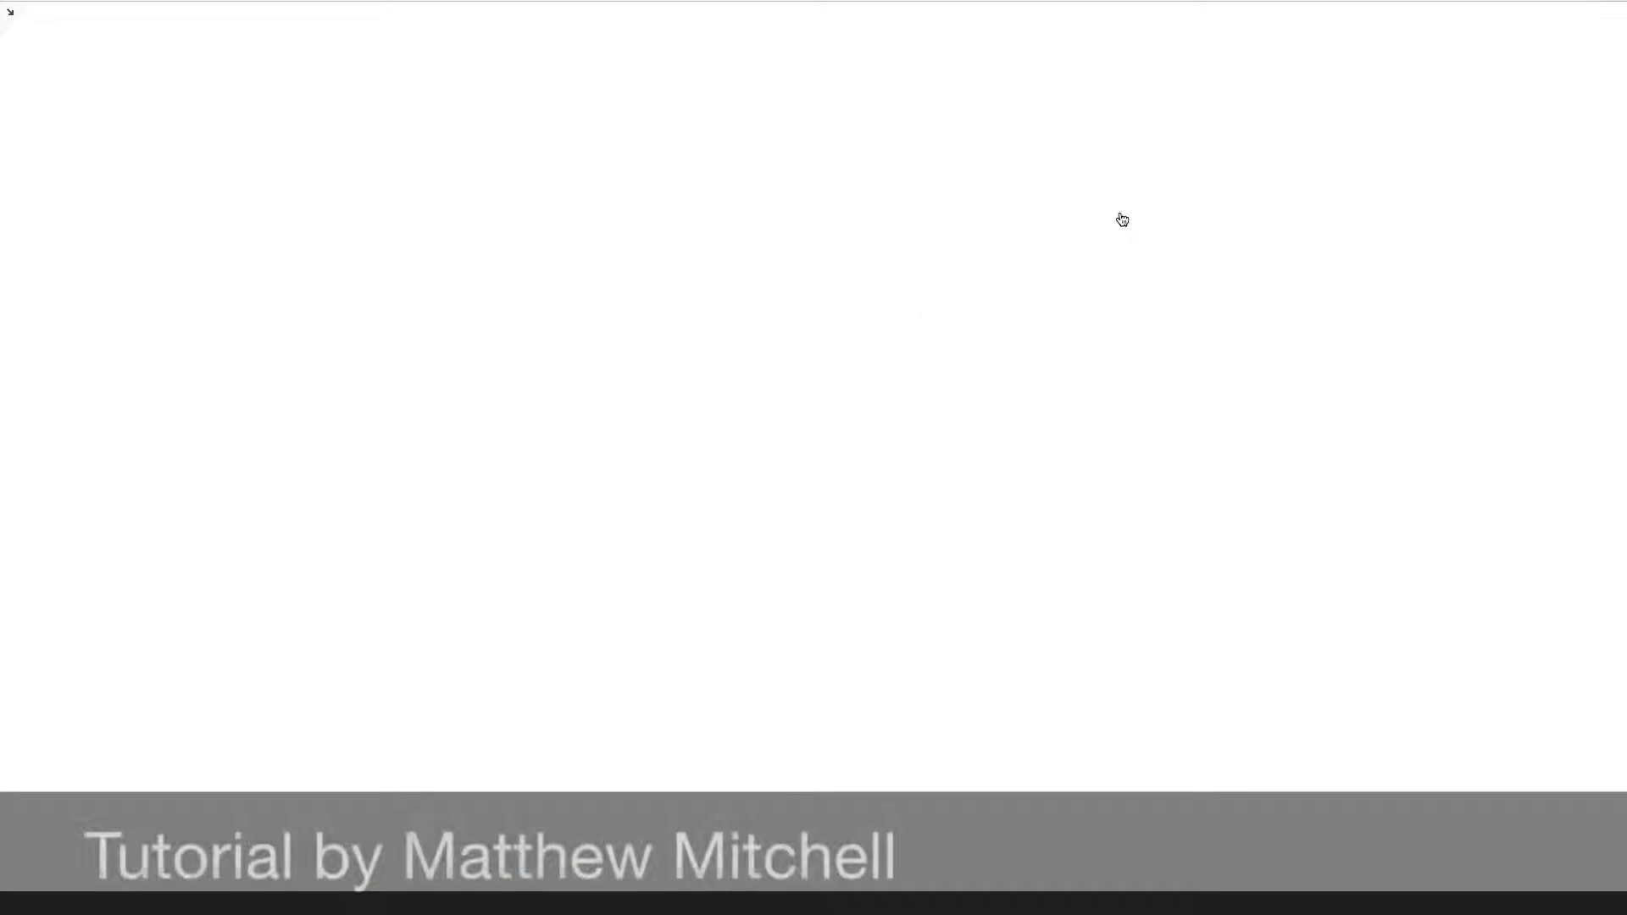